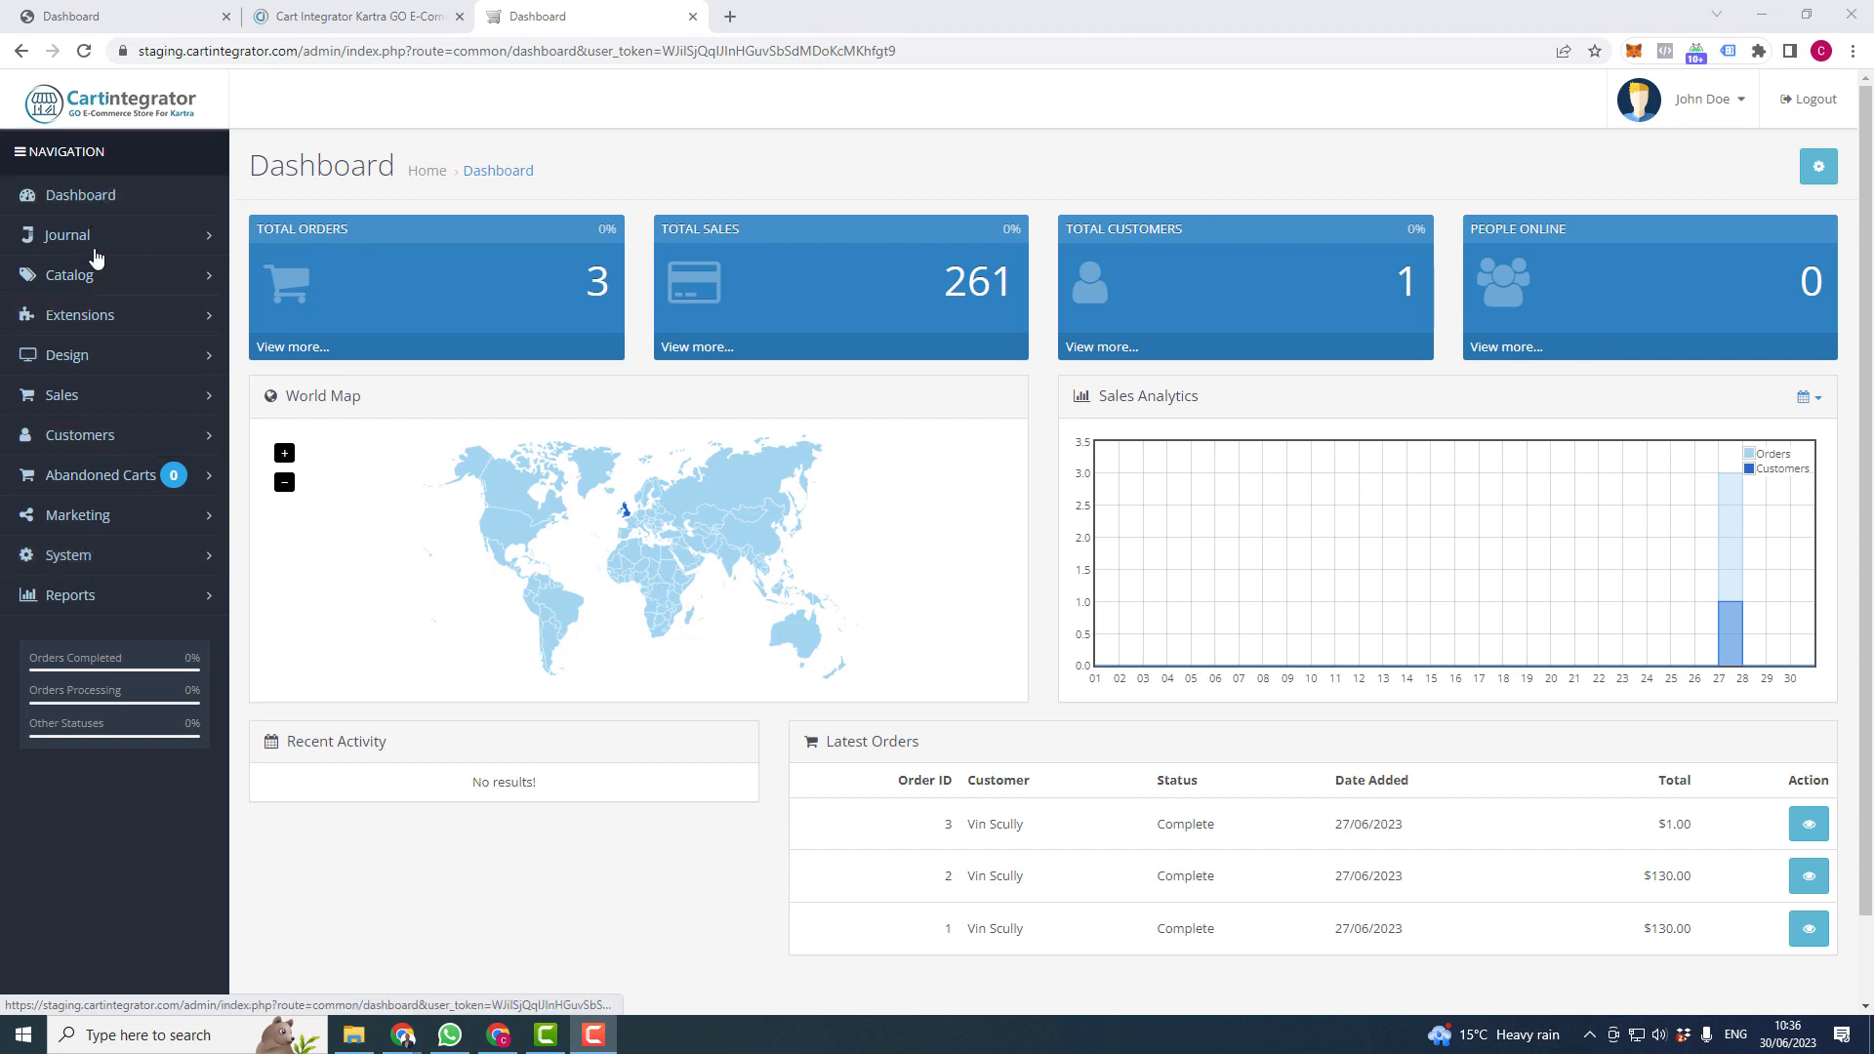
# - Open the Edit Setting page for the default store, Your Store, from System > Settings
pyautogui.click(92, 562)
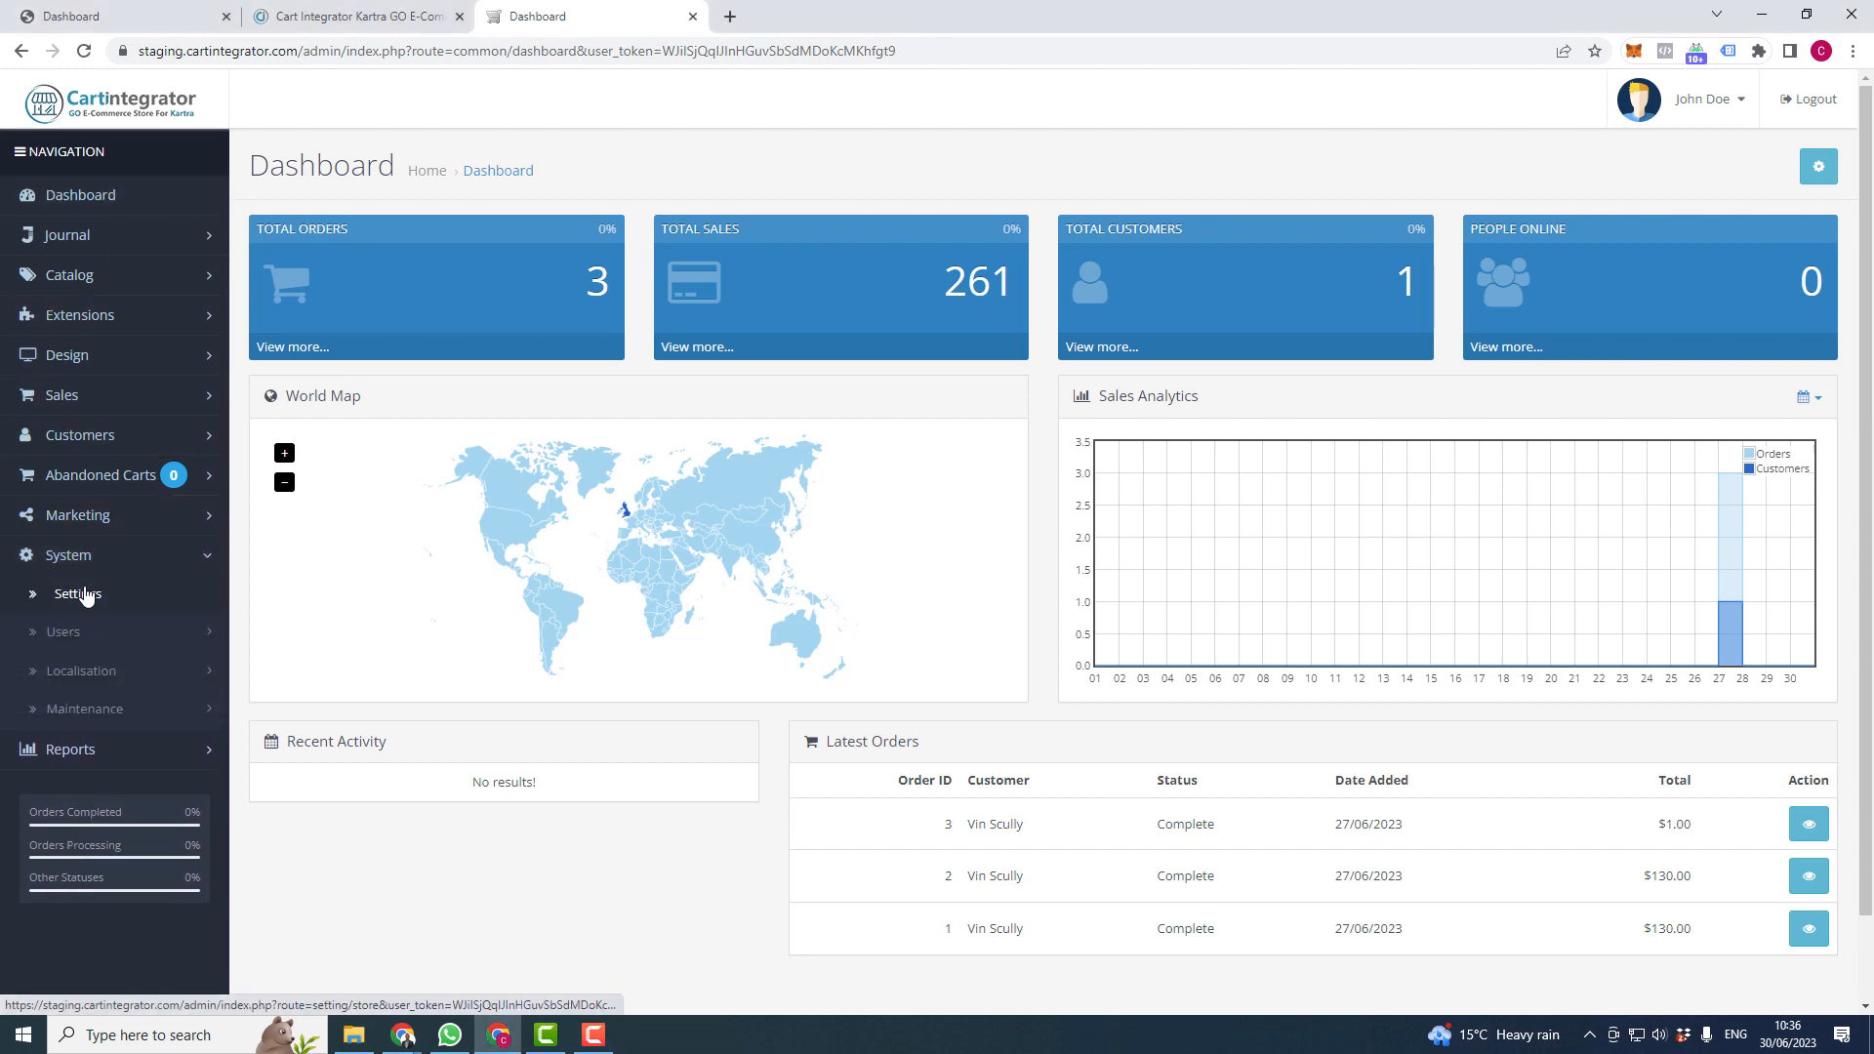
pyautogui.click(74, 594)
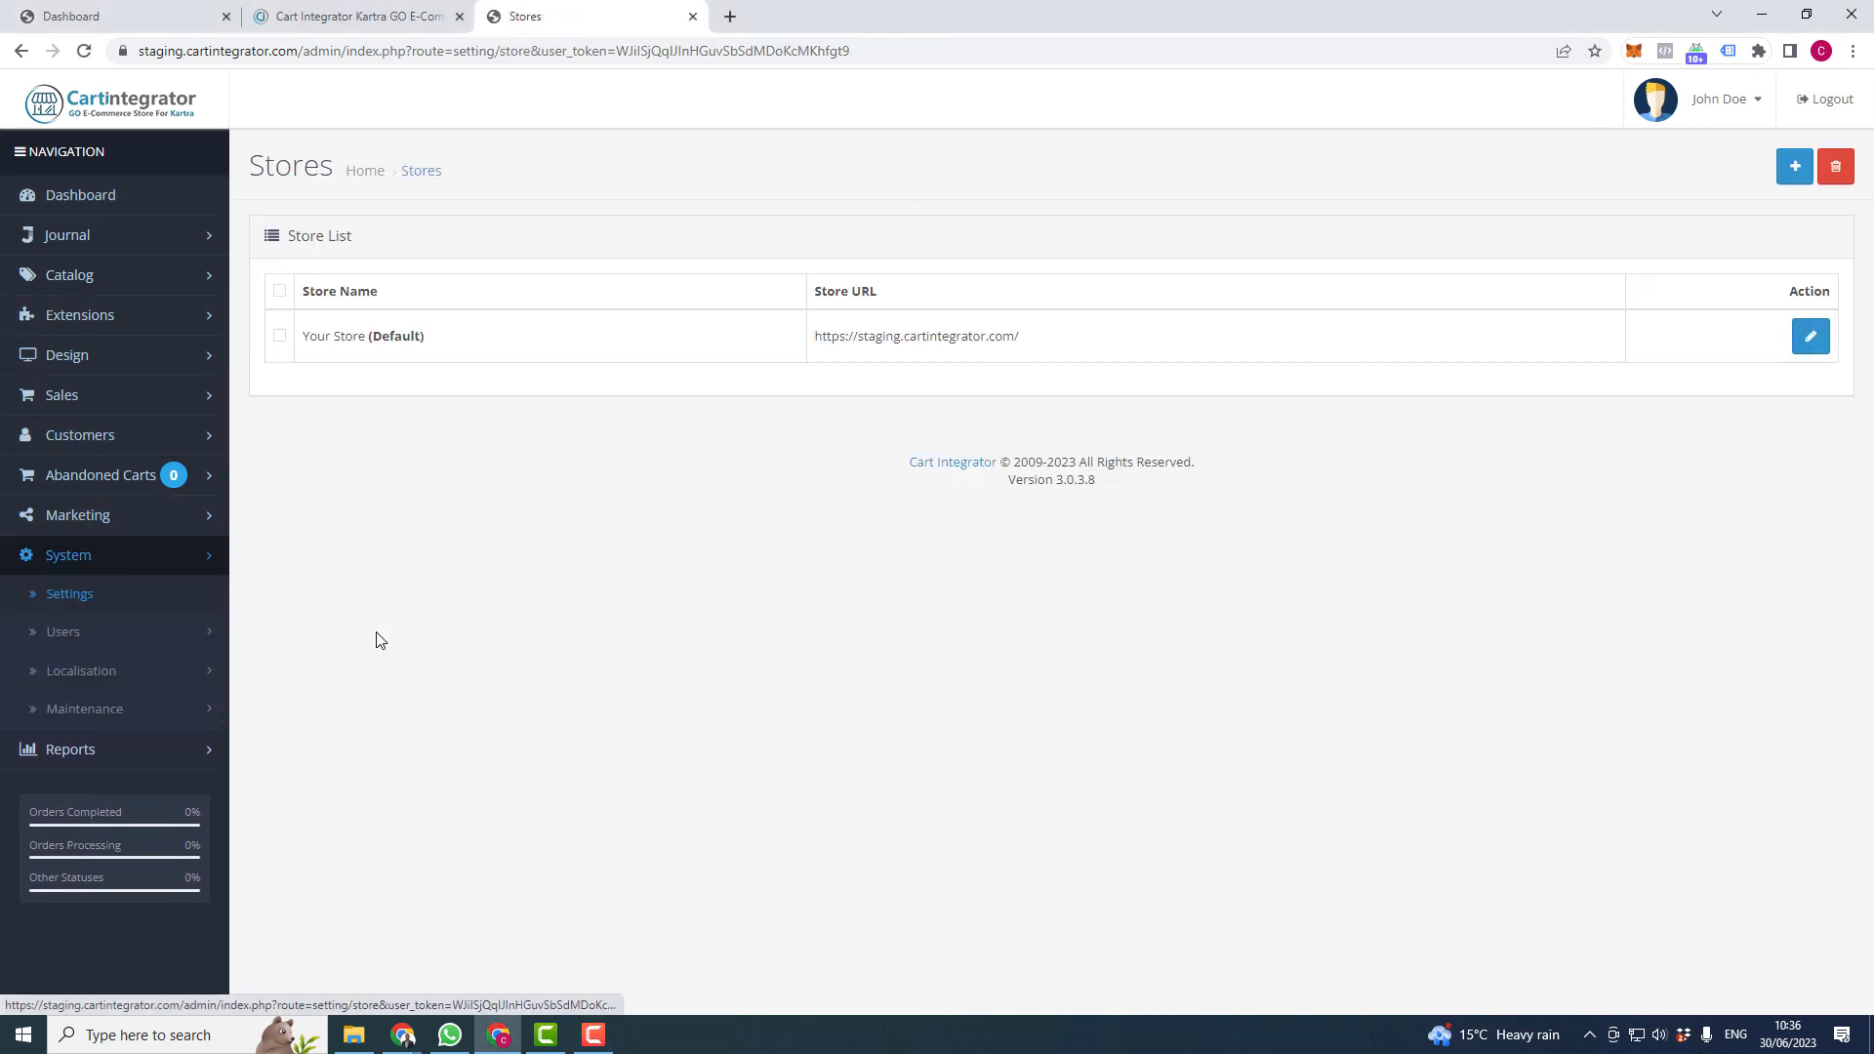
pyautogui.click(1809, 338)
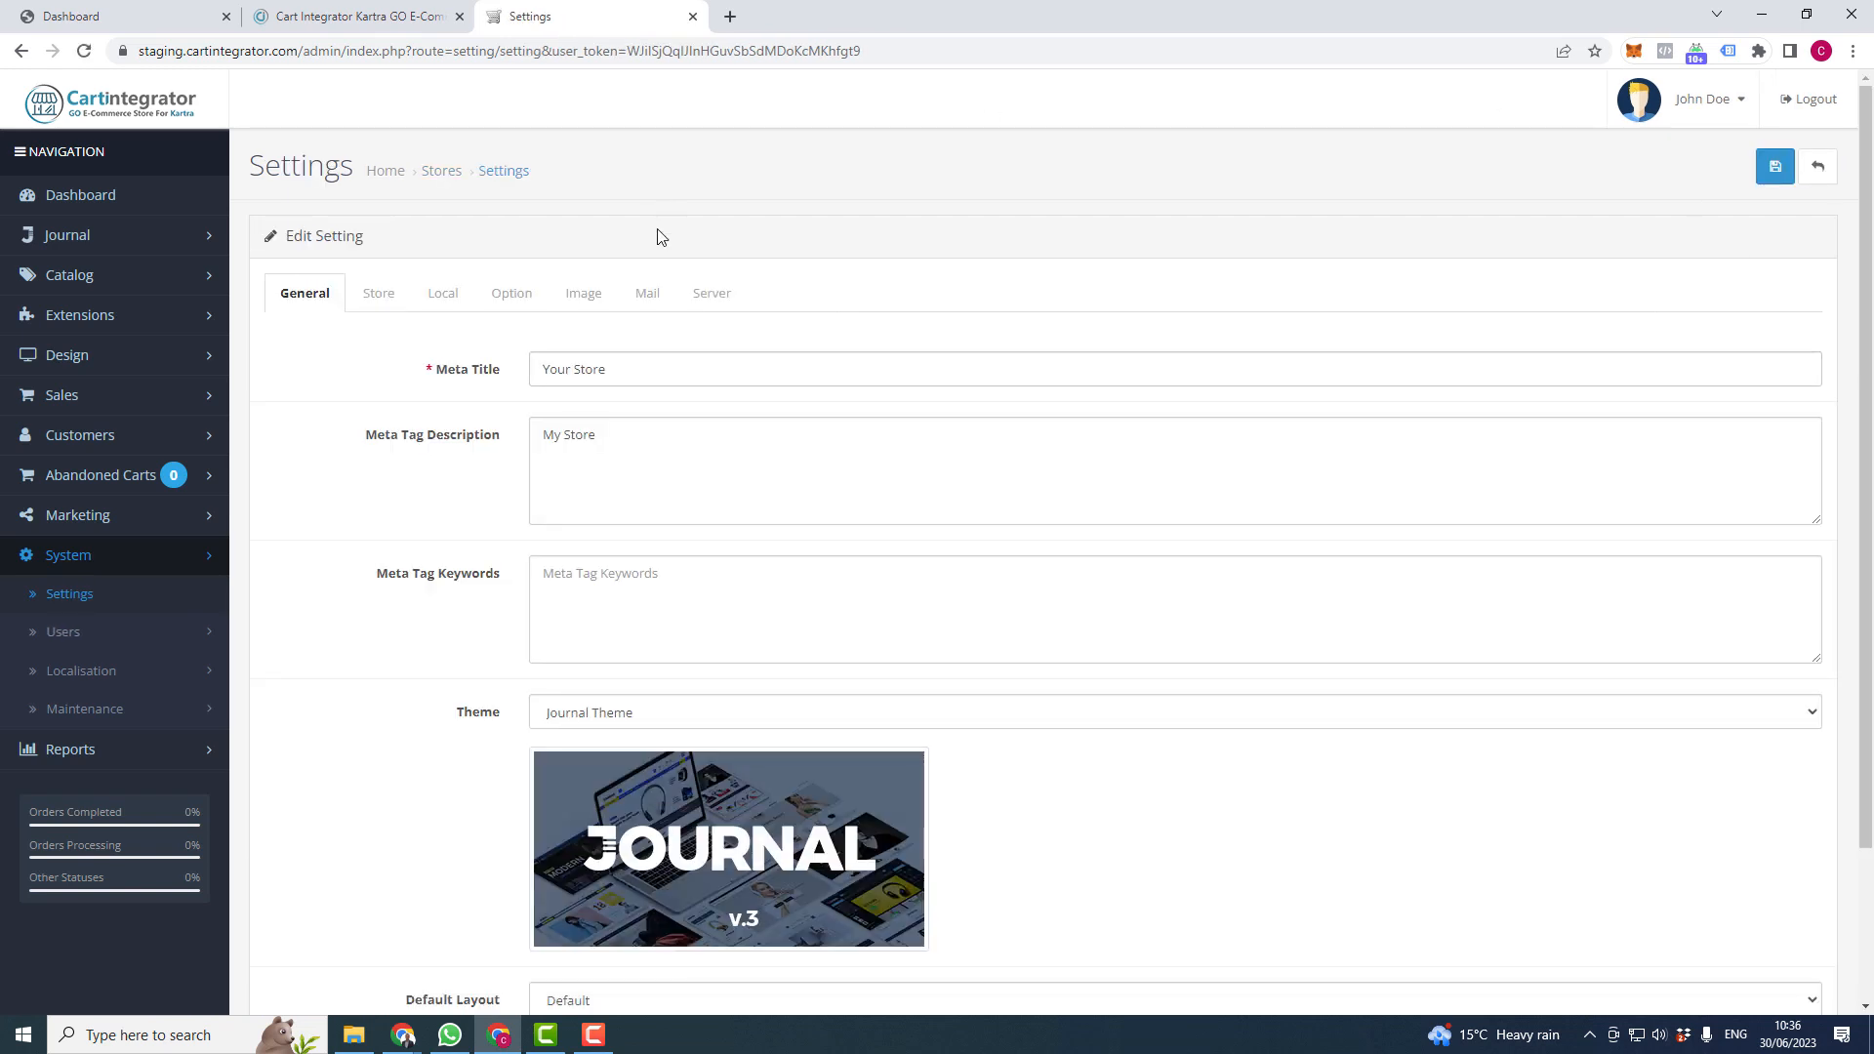
# - Set the Store Logo to the CI Circle White image and save the store settings
pyautogui.click(581, 295)
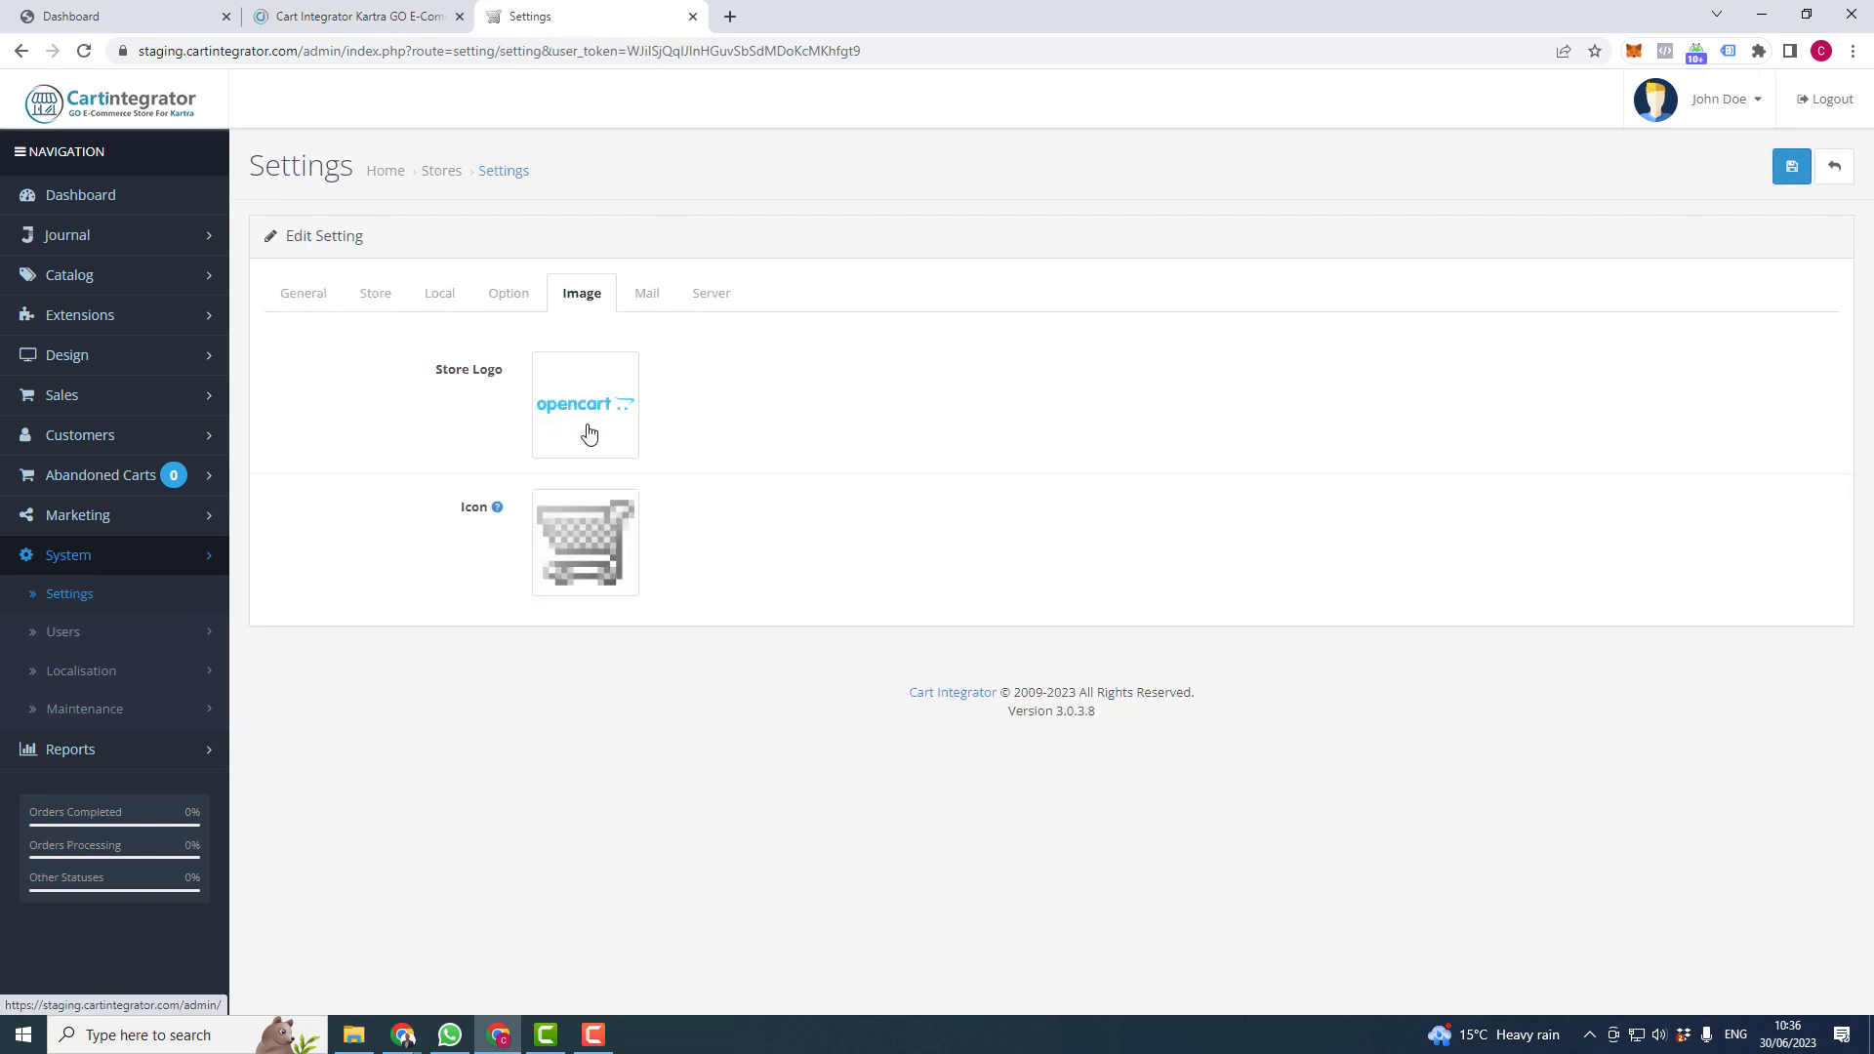
pyautogui.click(593, 417)
pyautogui.click(683, 405)
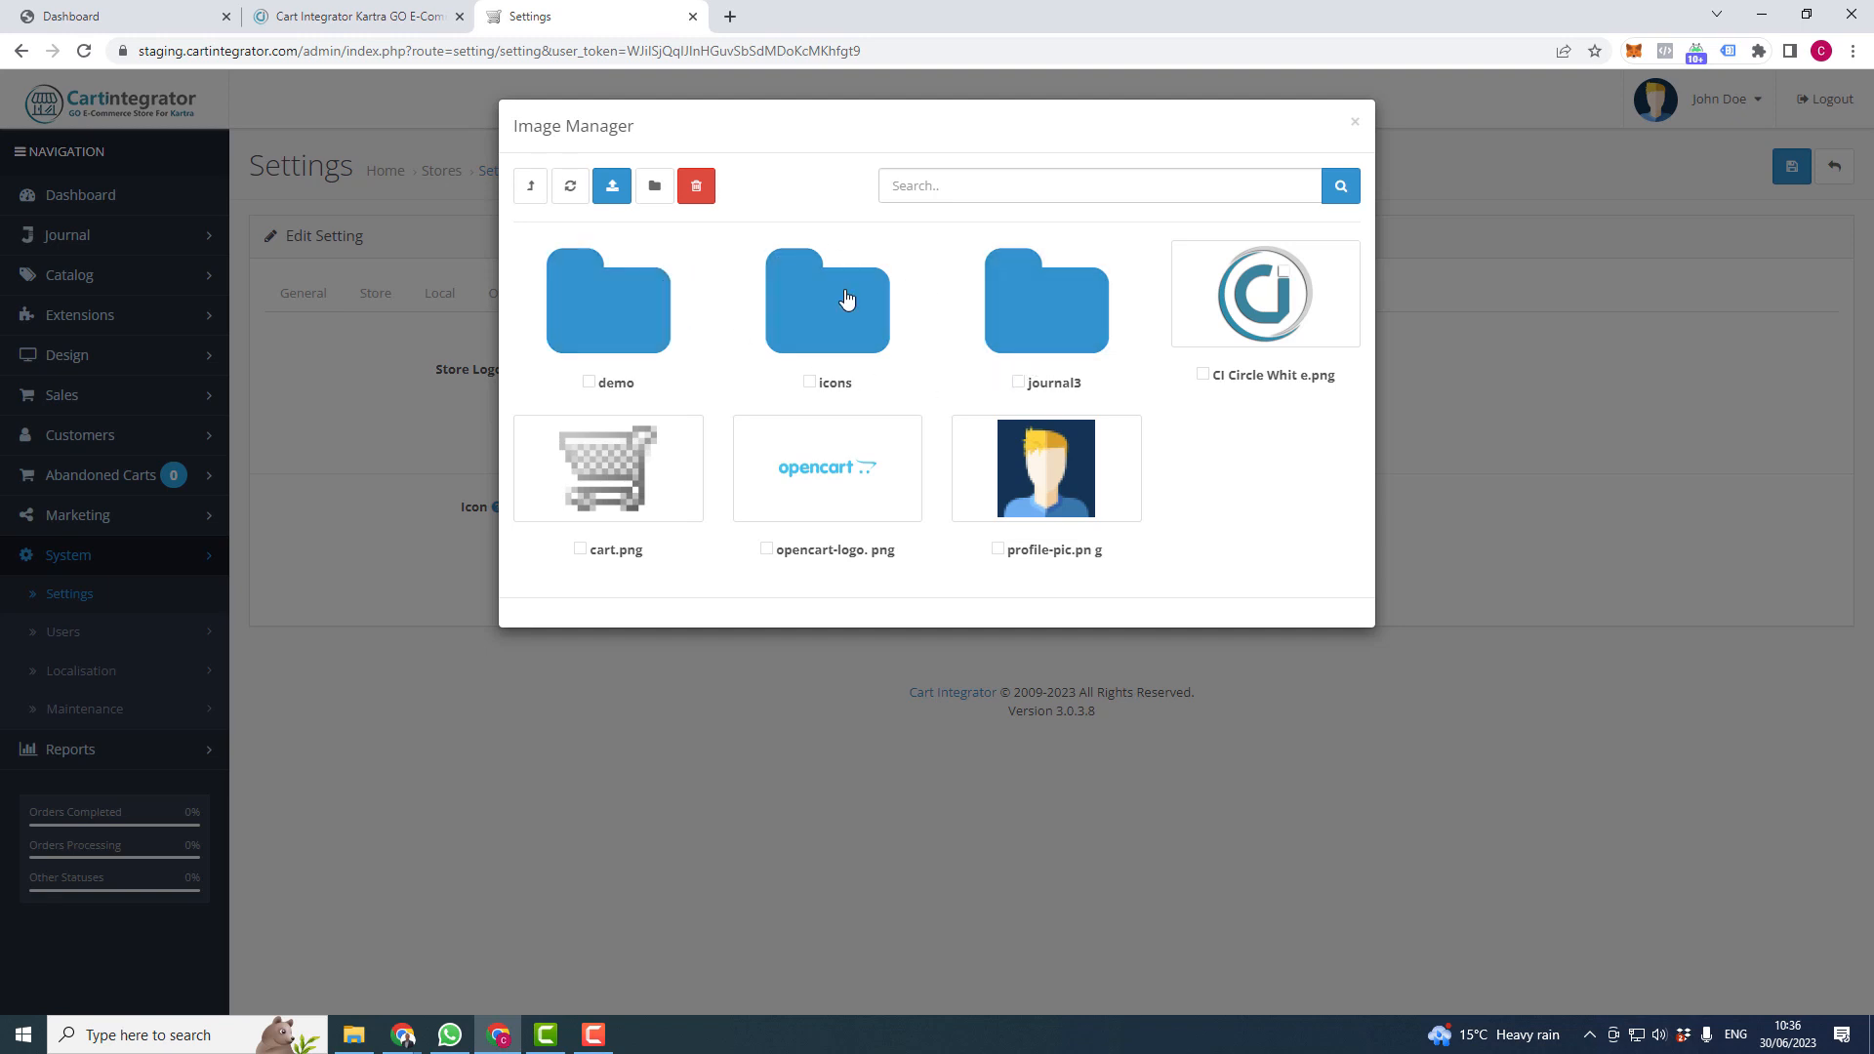
pyautogui.click(1266, 312)
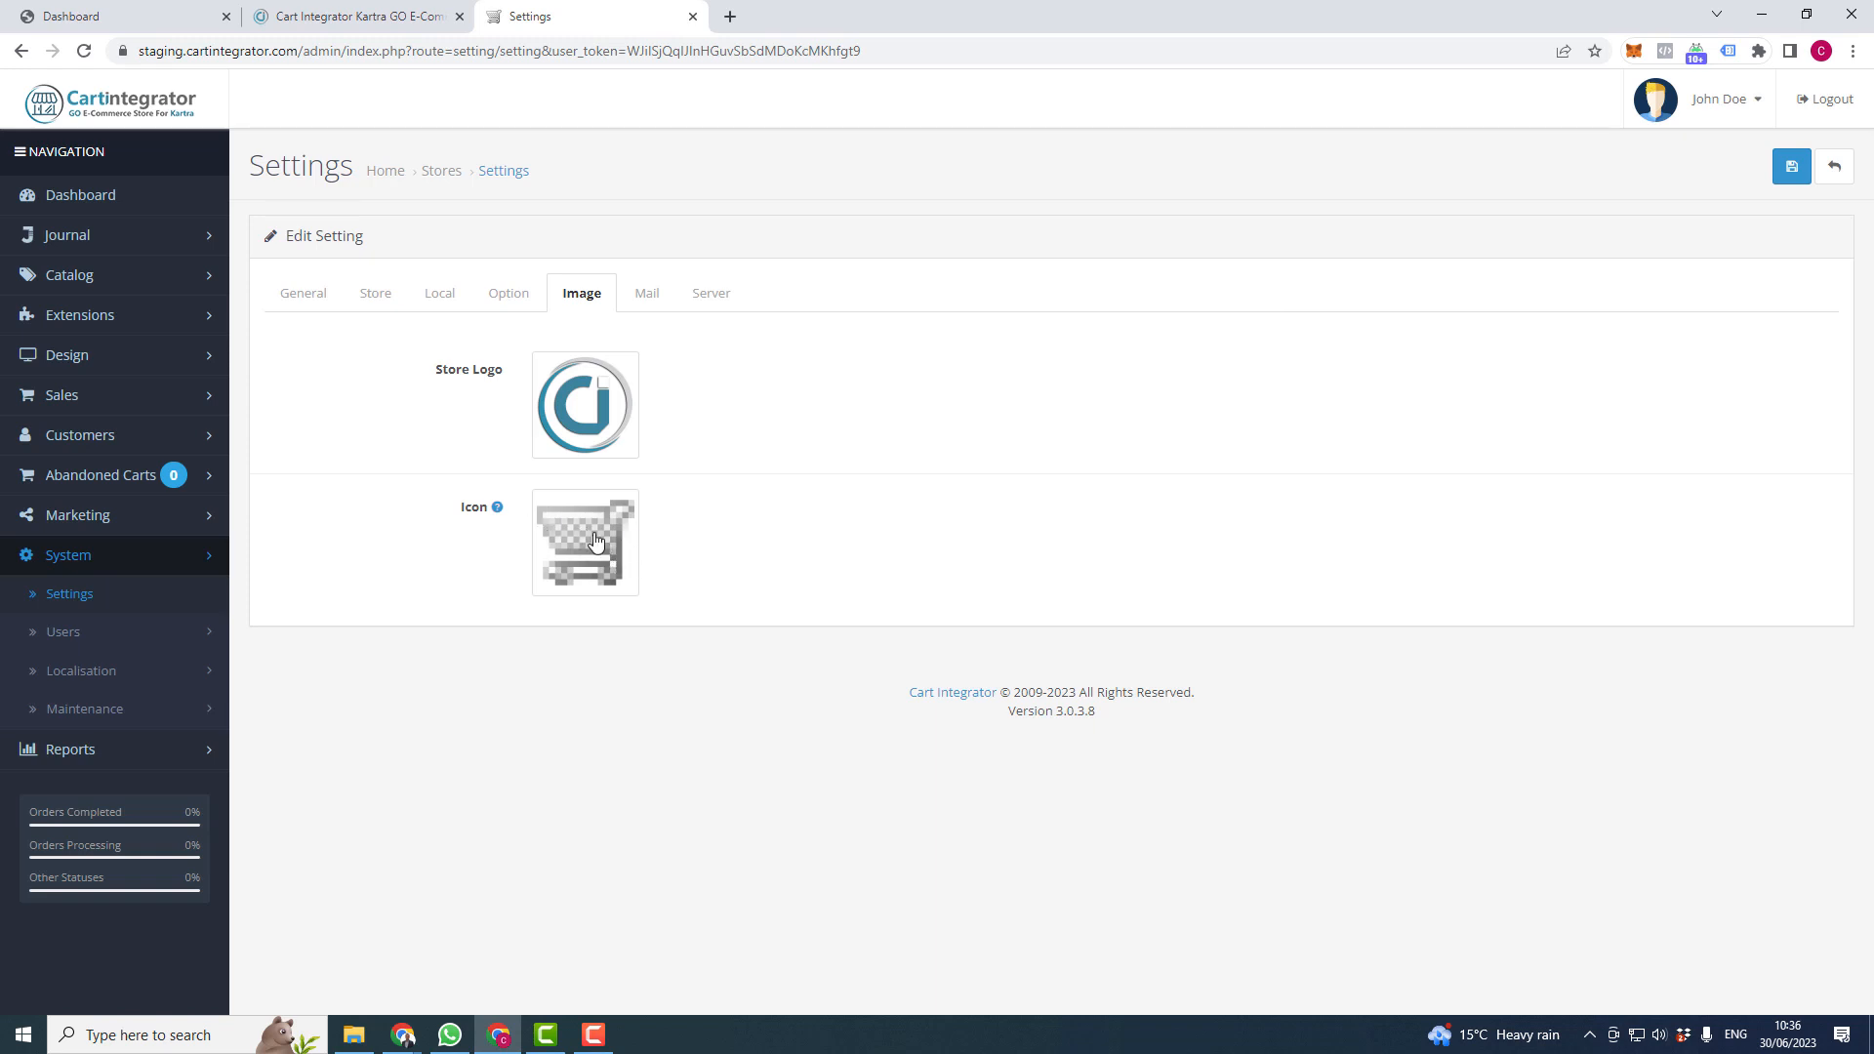
pyautogui.moveTo(496, 511)
pyautogui.click(1799, 176)
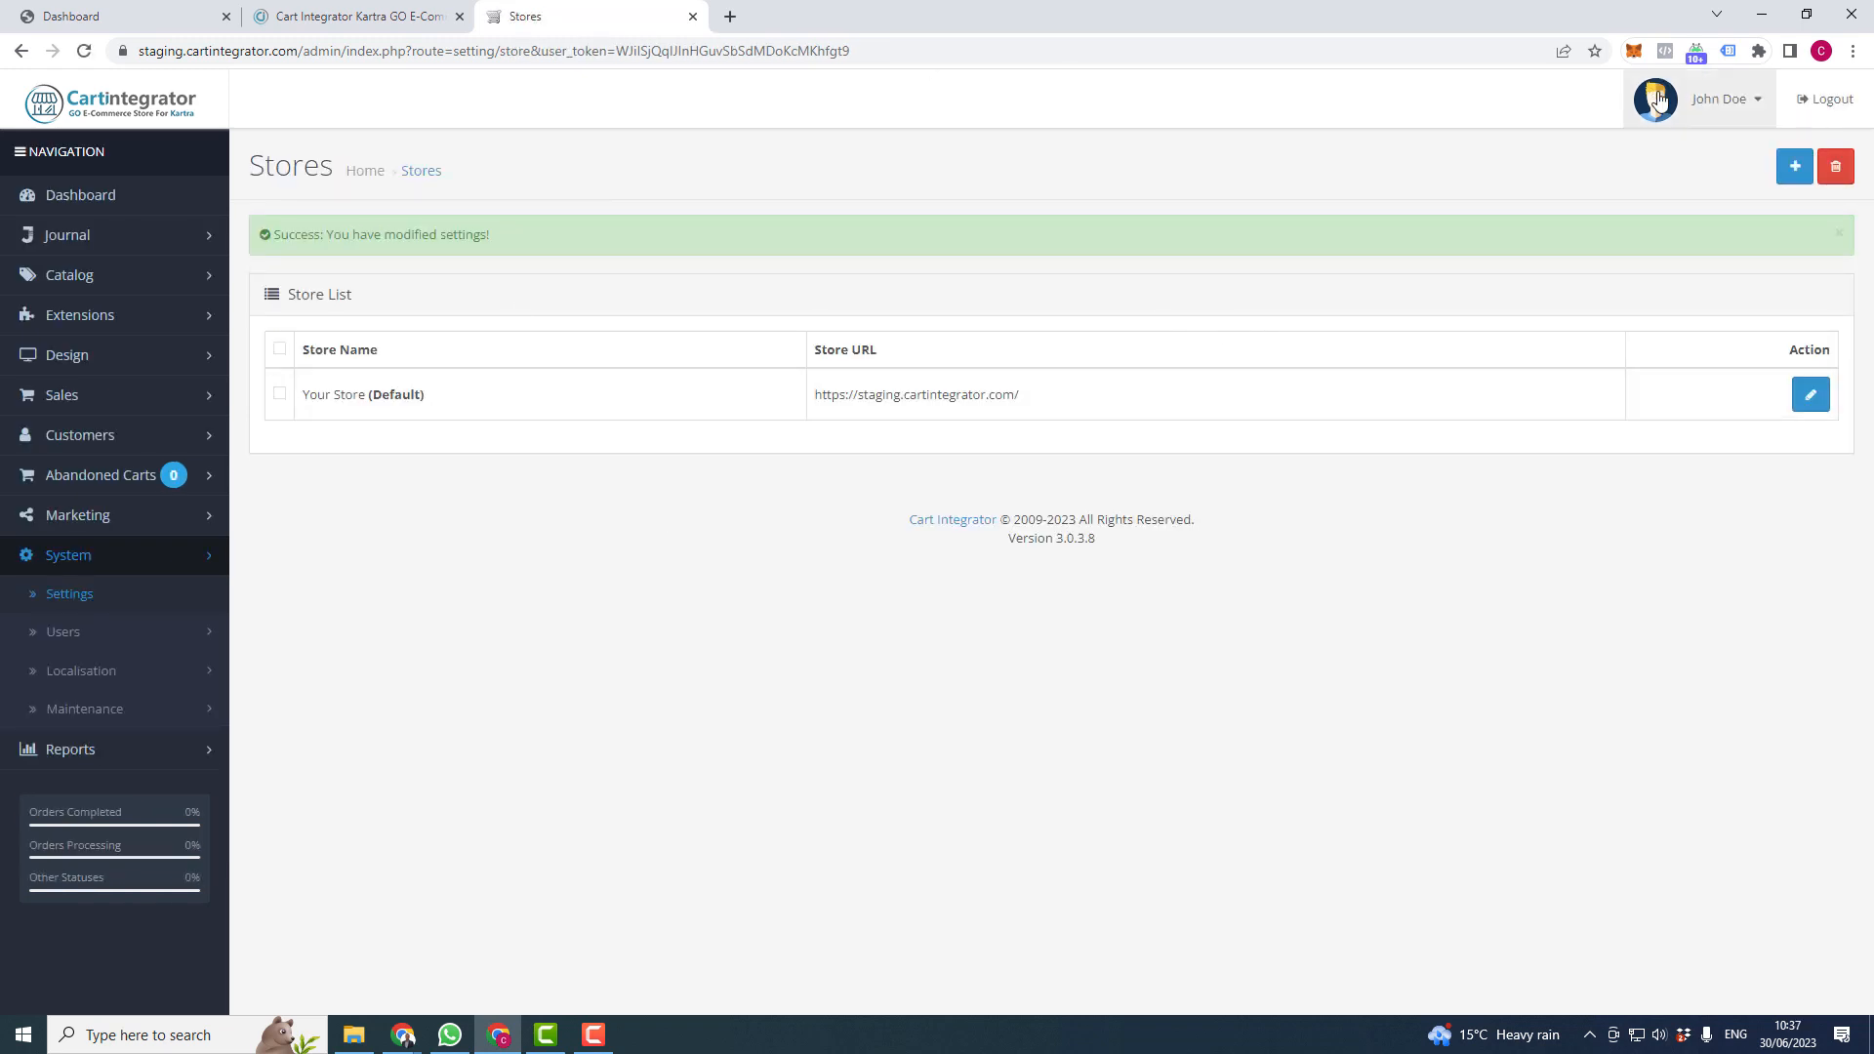
# - Open the live storefront and view its header JOURNAL logo image in a new tab
pyautogui.click(1726, 101)
pyautogui.click(1591, 209)
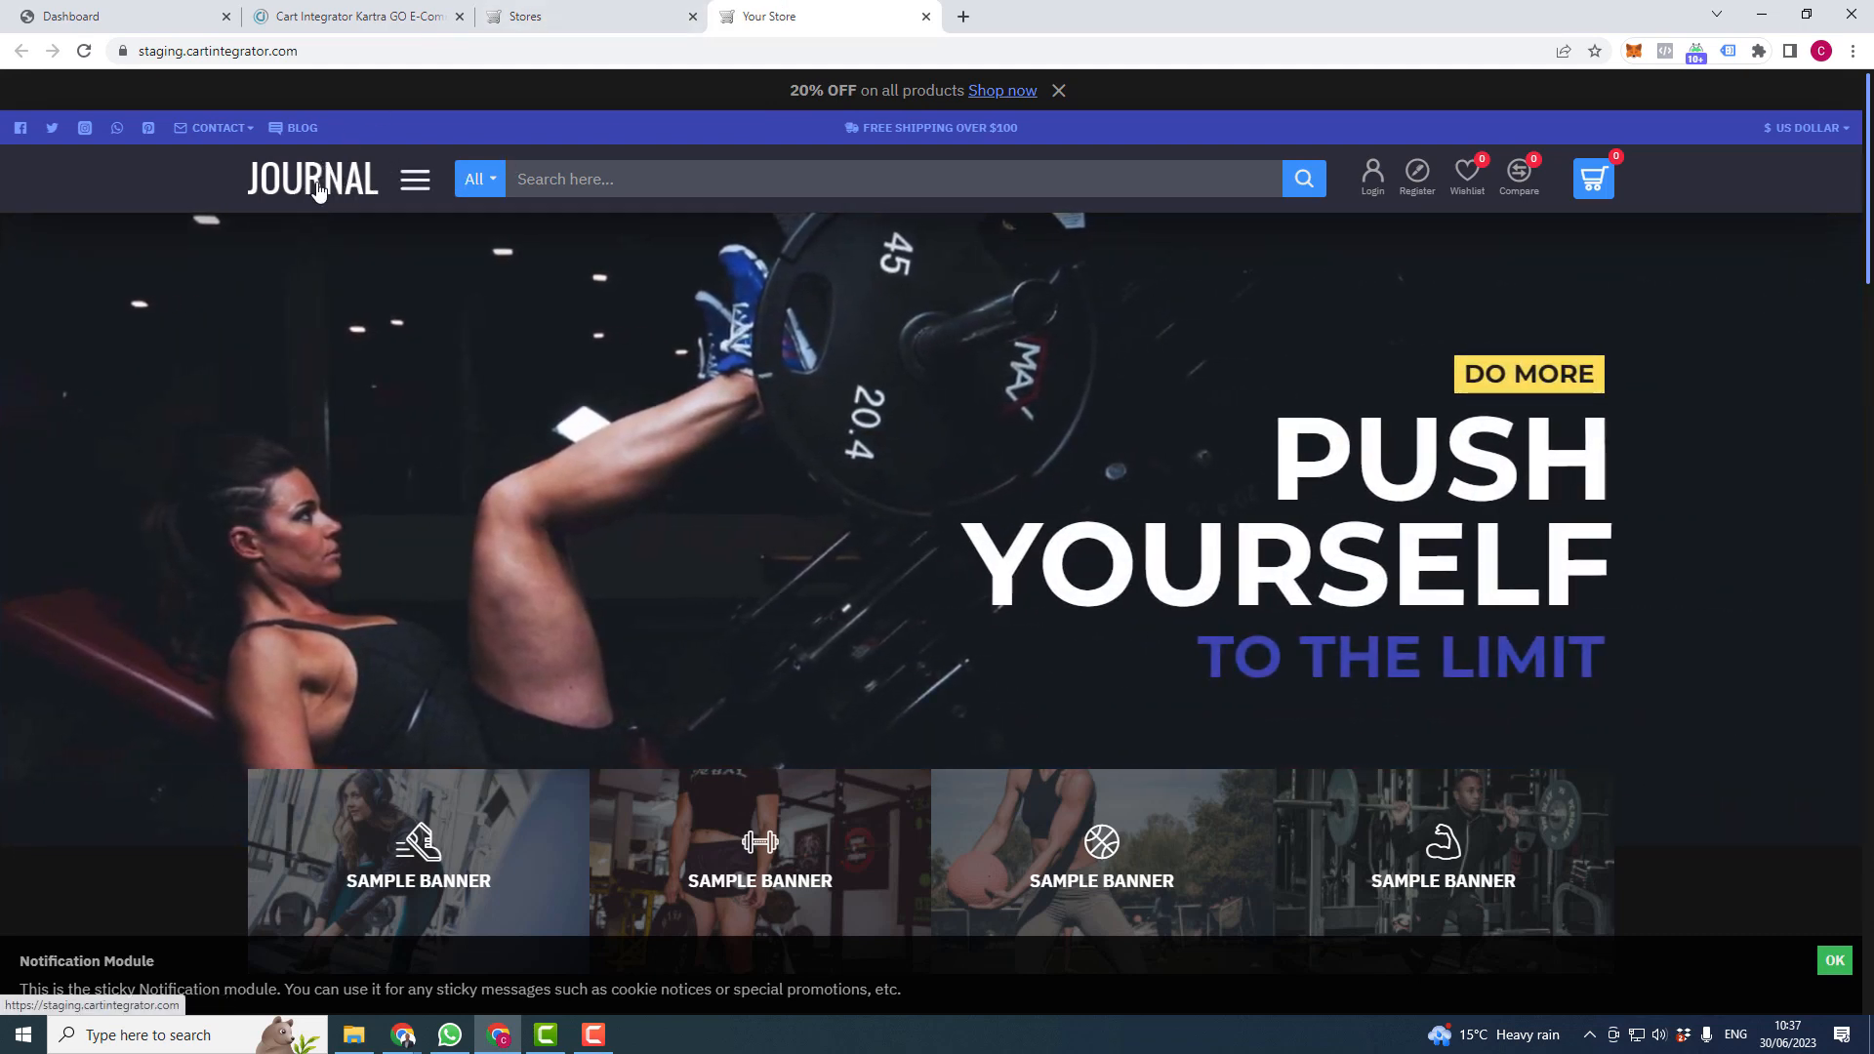
pyautogui.rightClick(318, 186)
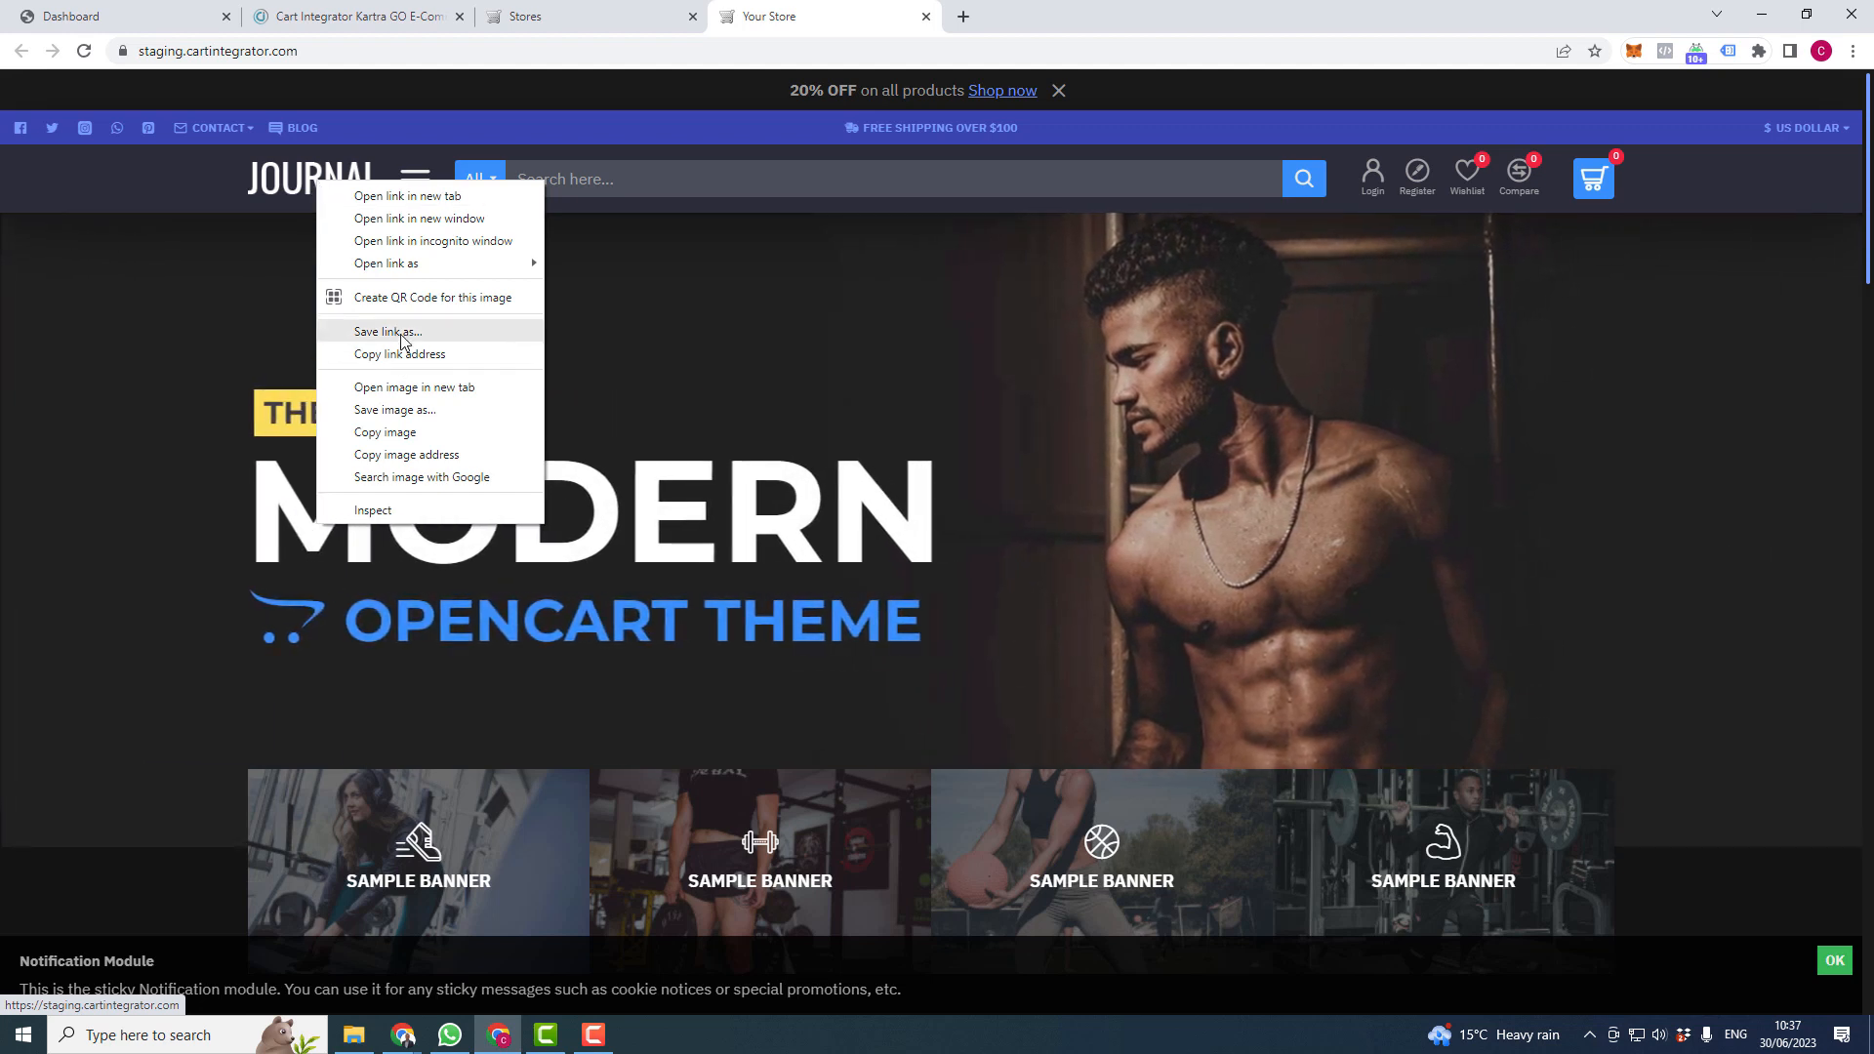
pyautogui.click(410, 388)
pyautogui.click(1049, 22)
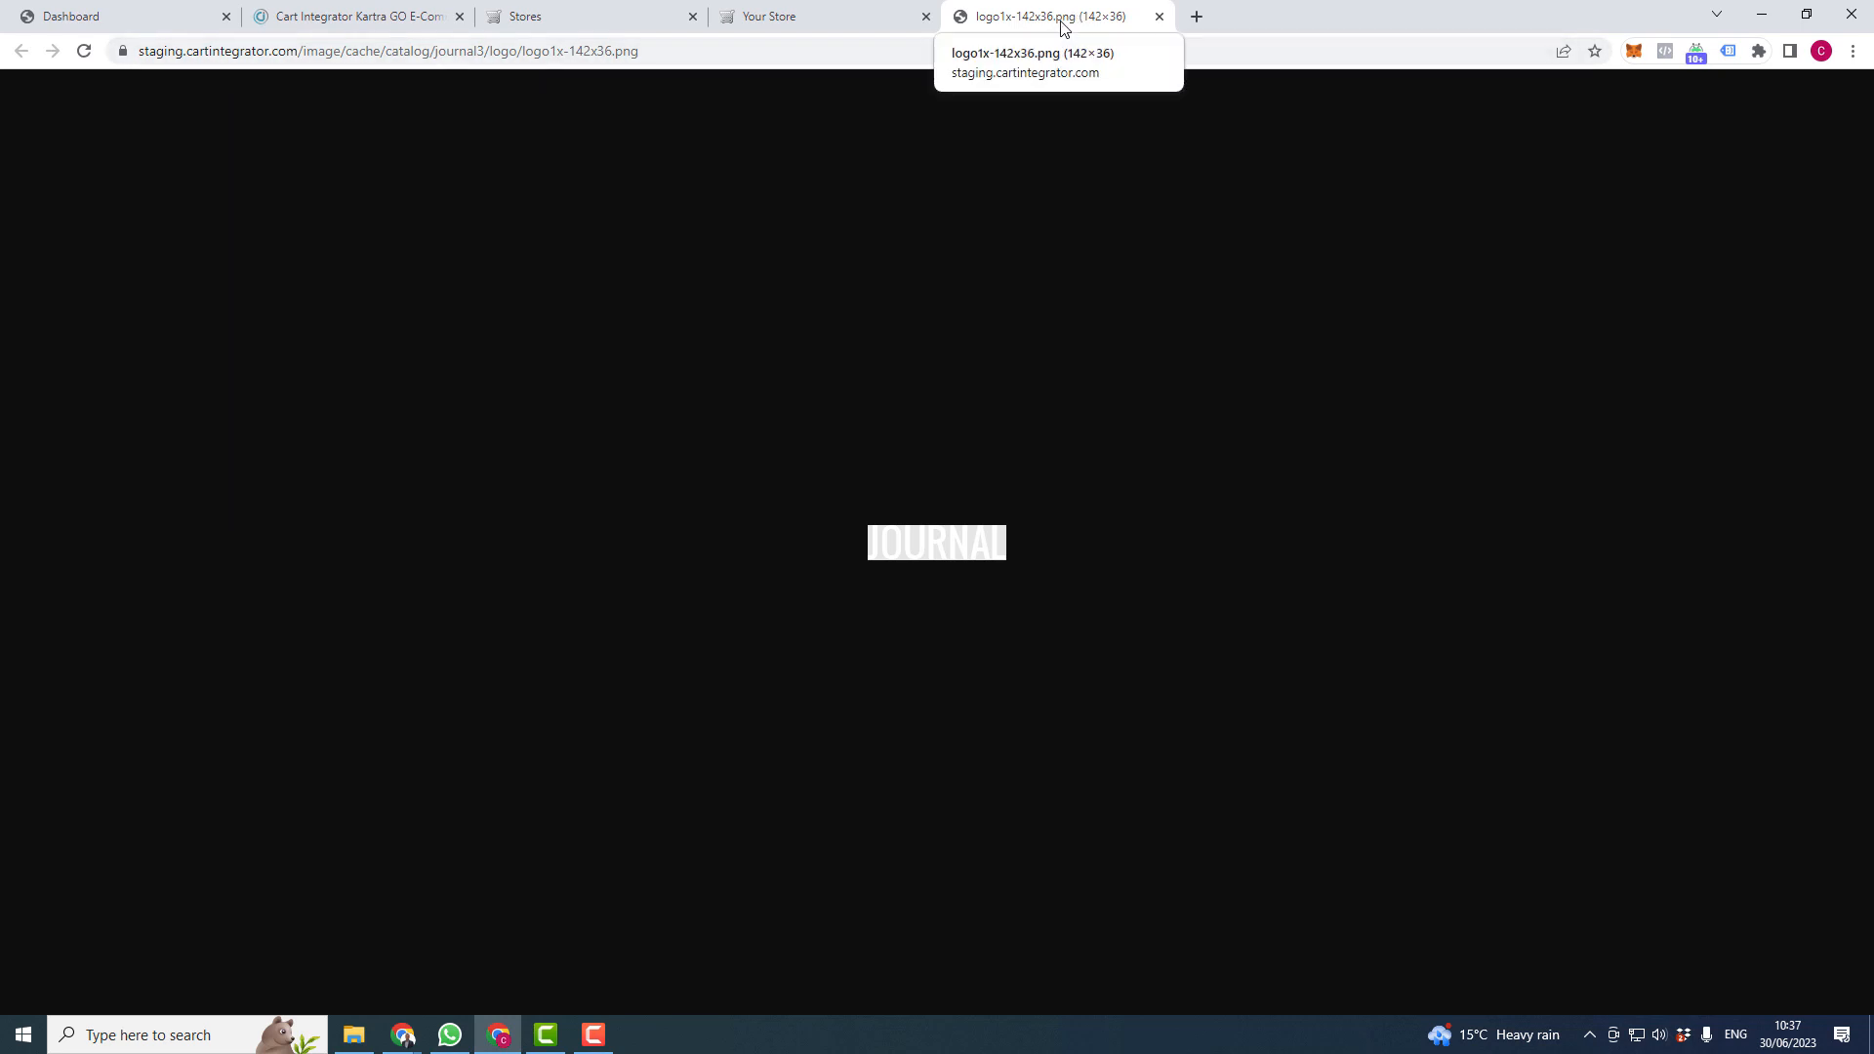
# - Close the logo image tab and go back to the admin Stores list
pyautogui.click(801, 17)
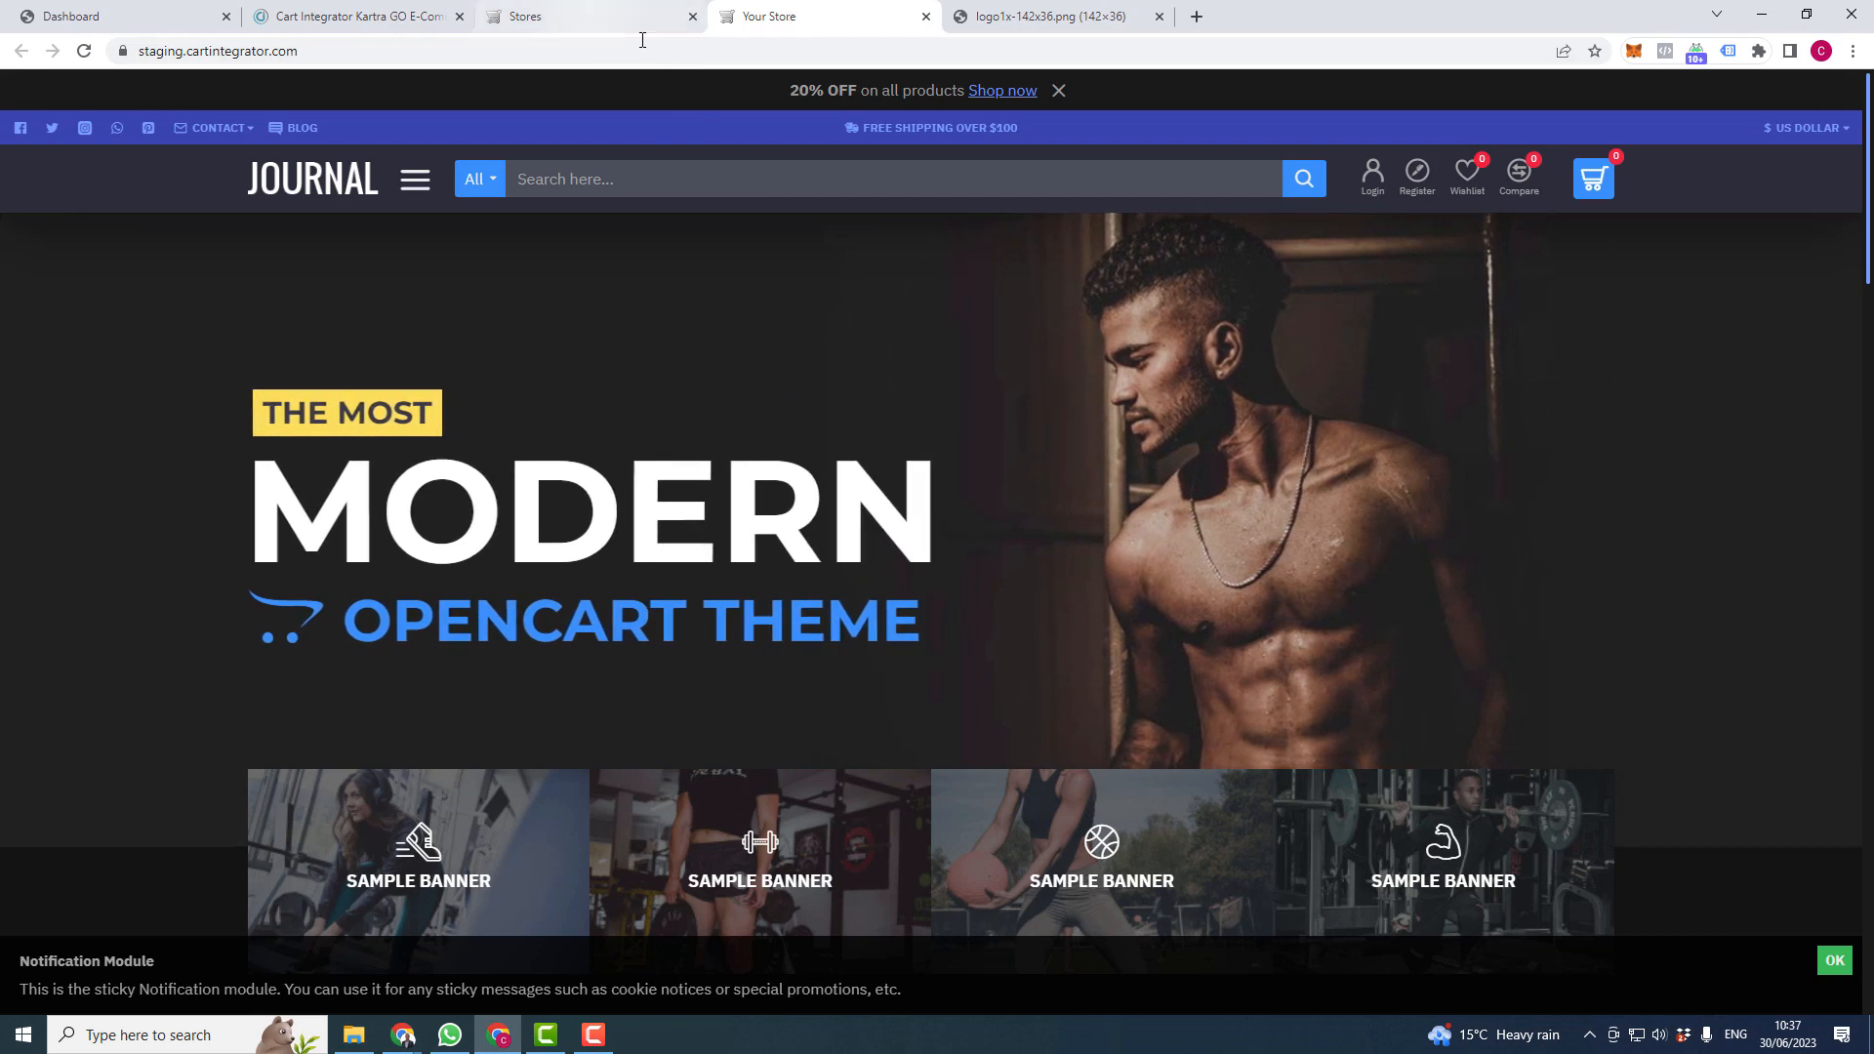
pyautogui.click(1074, 17)
pyautogui.click(1159, 15)
pyautogui.click(563, 11)
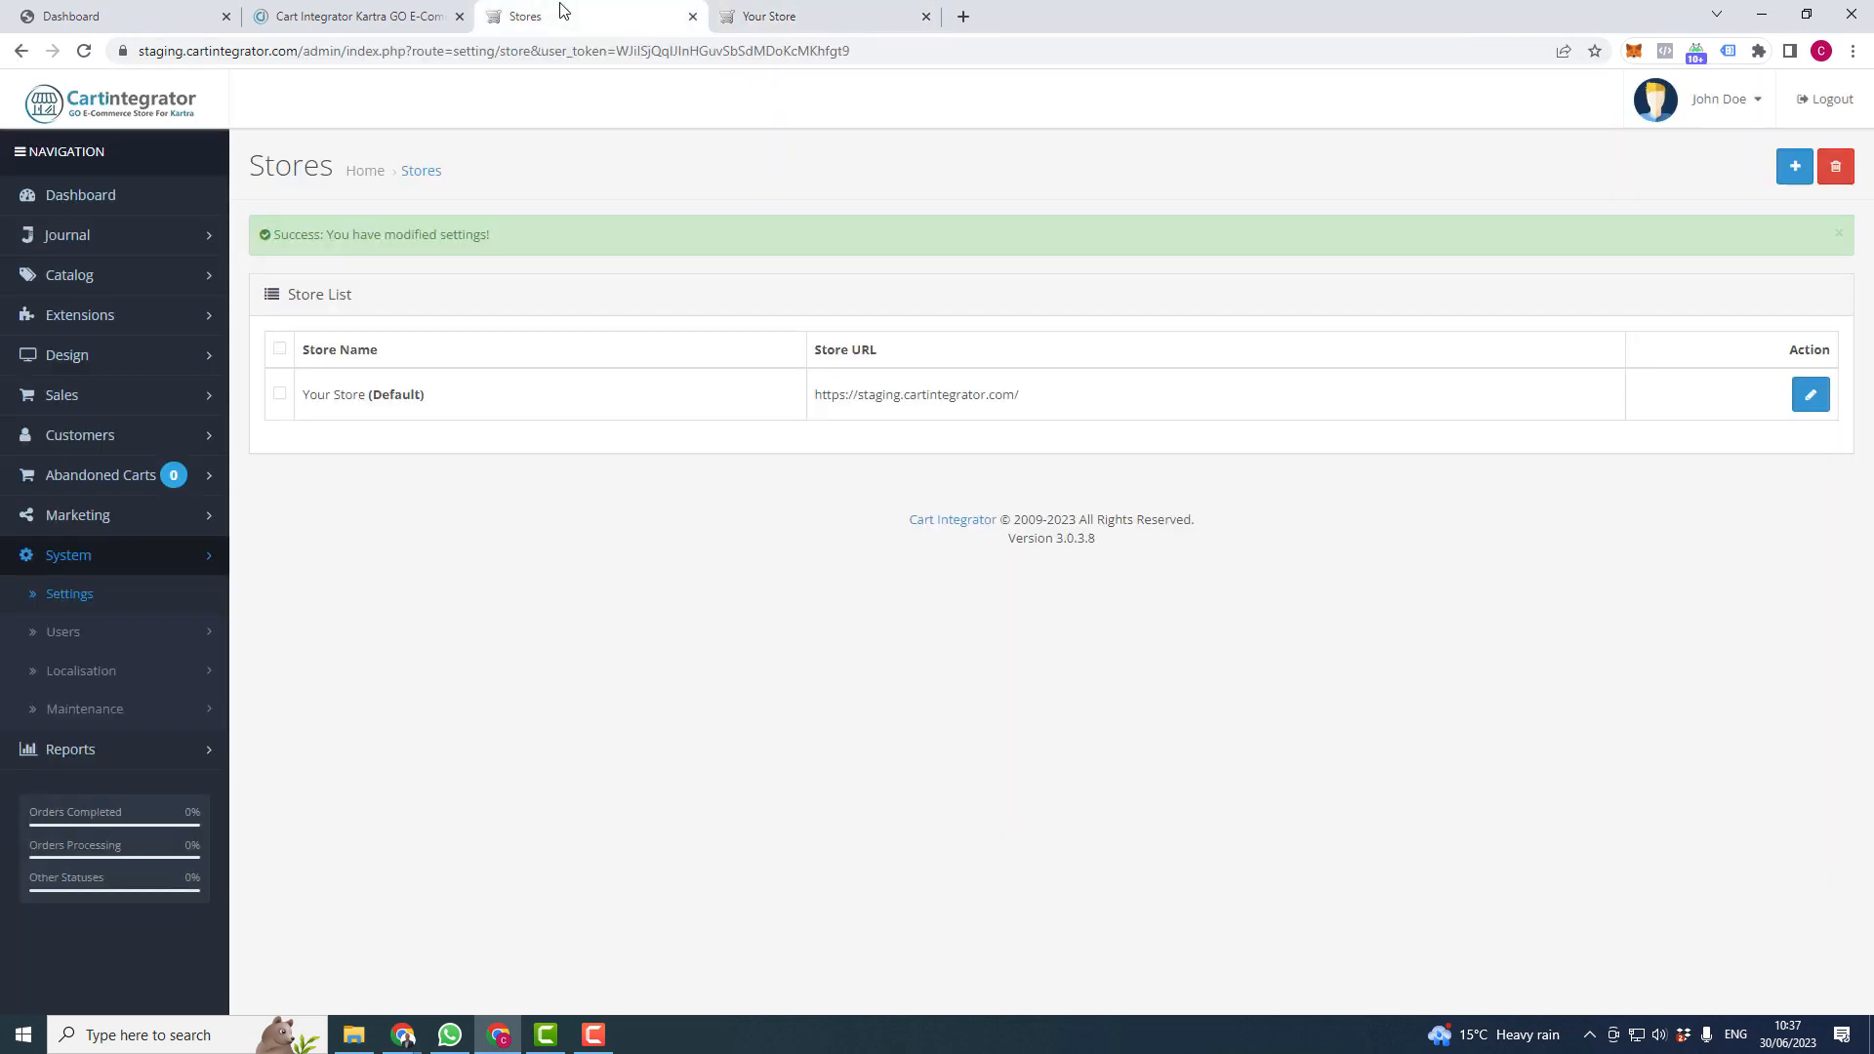
# - Open the Journal Theme Documentation at the Demo 6 Header page
pyautogui.click(1720, 109)
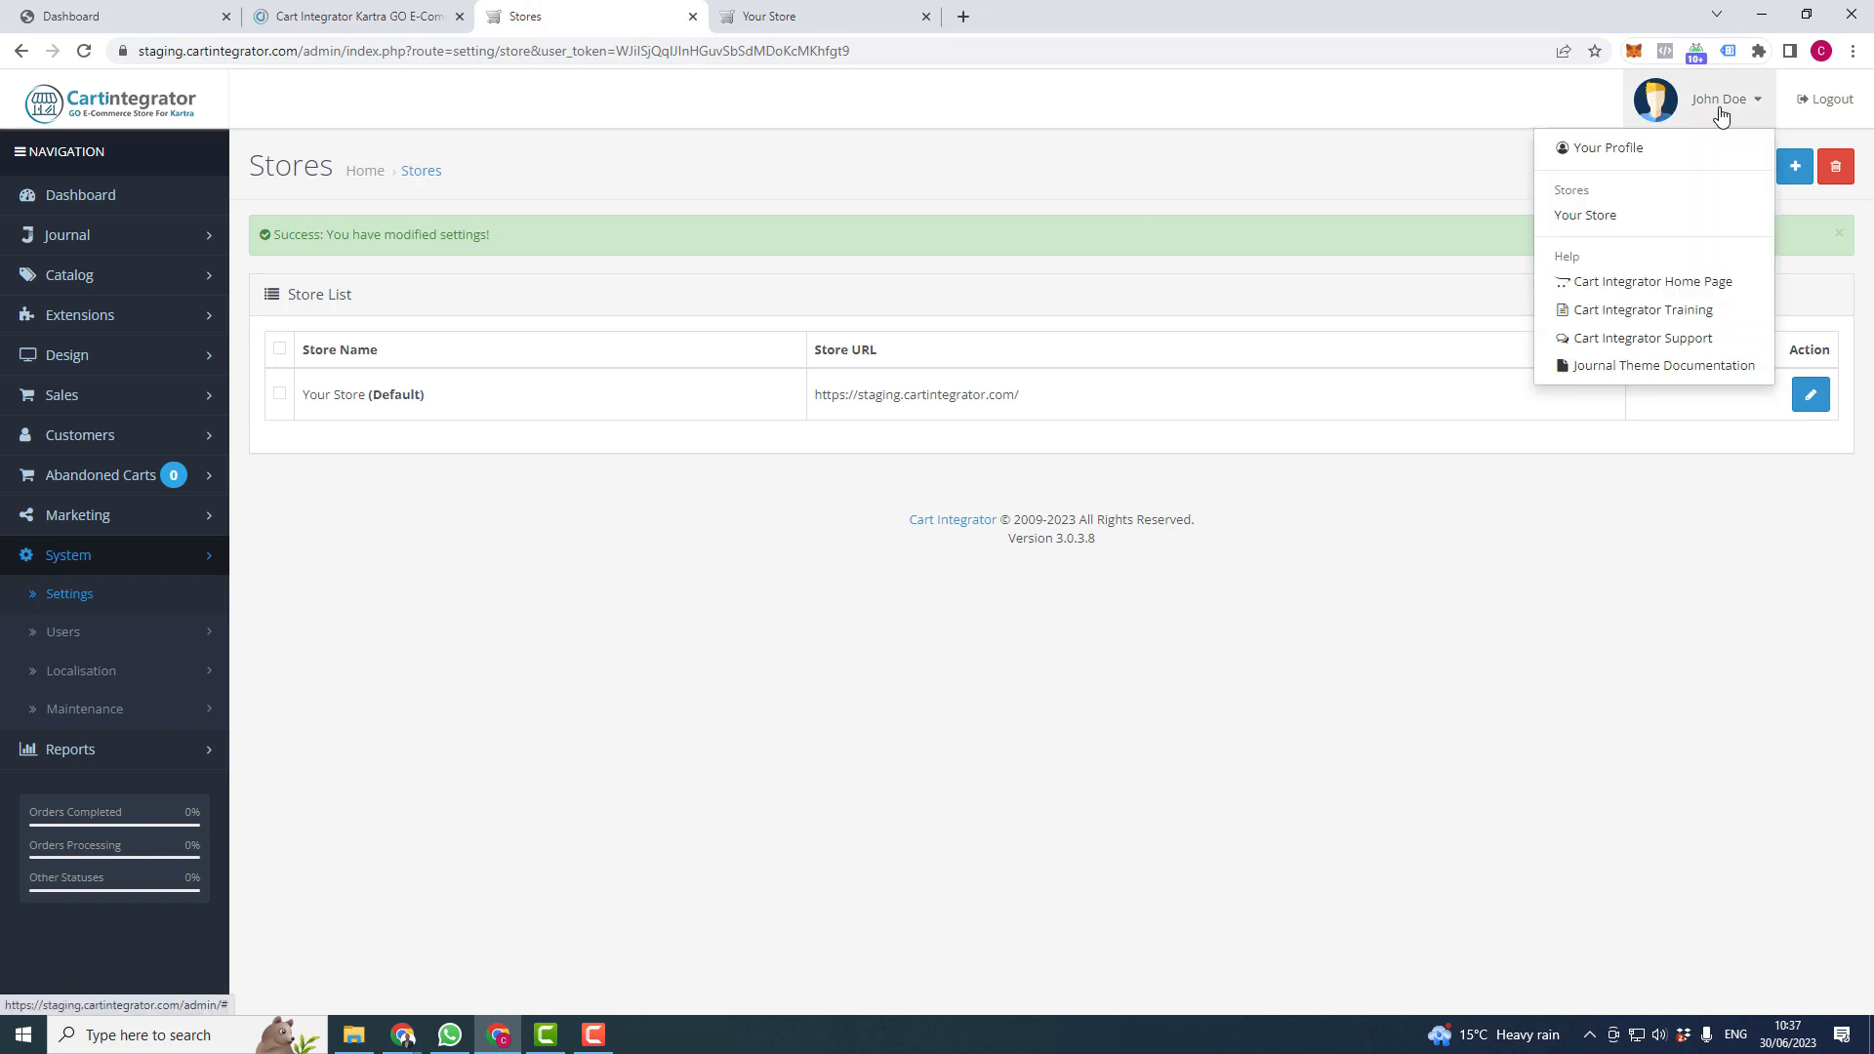
pyautogui.click(1637, 369)
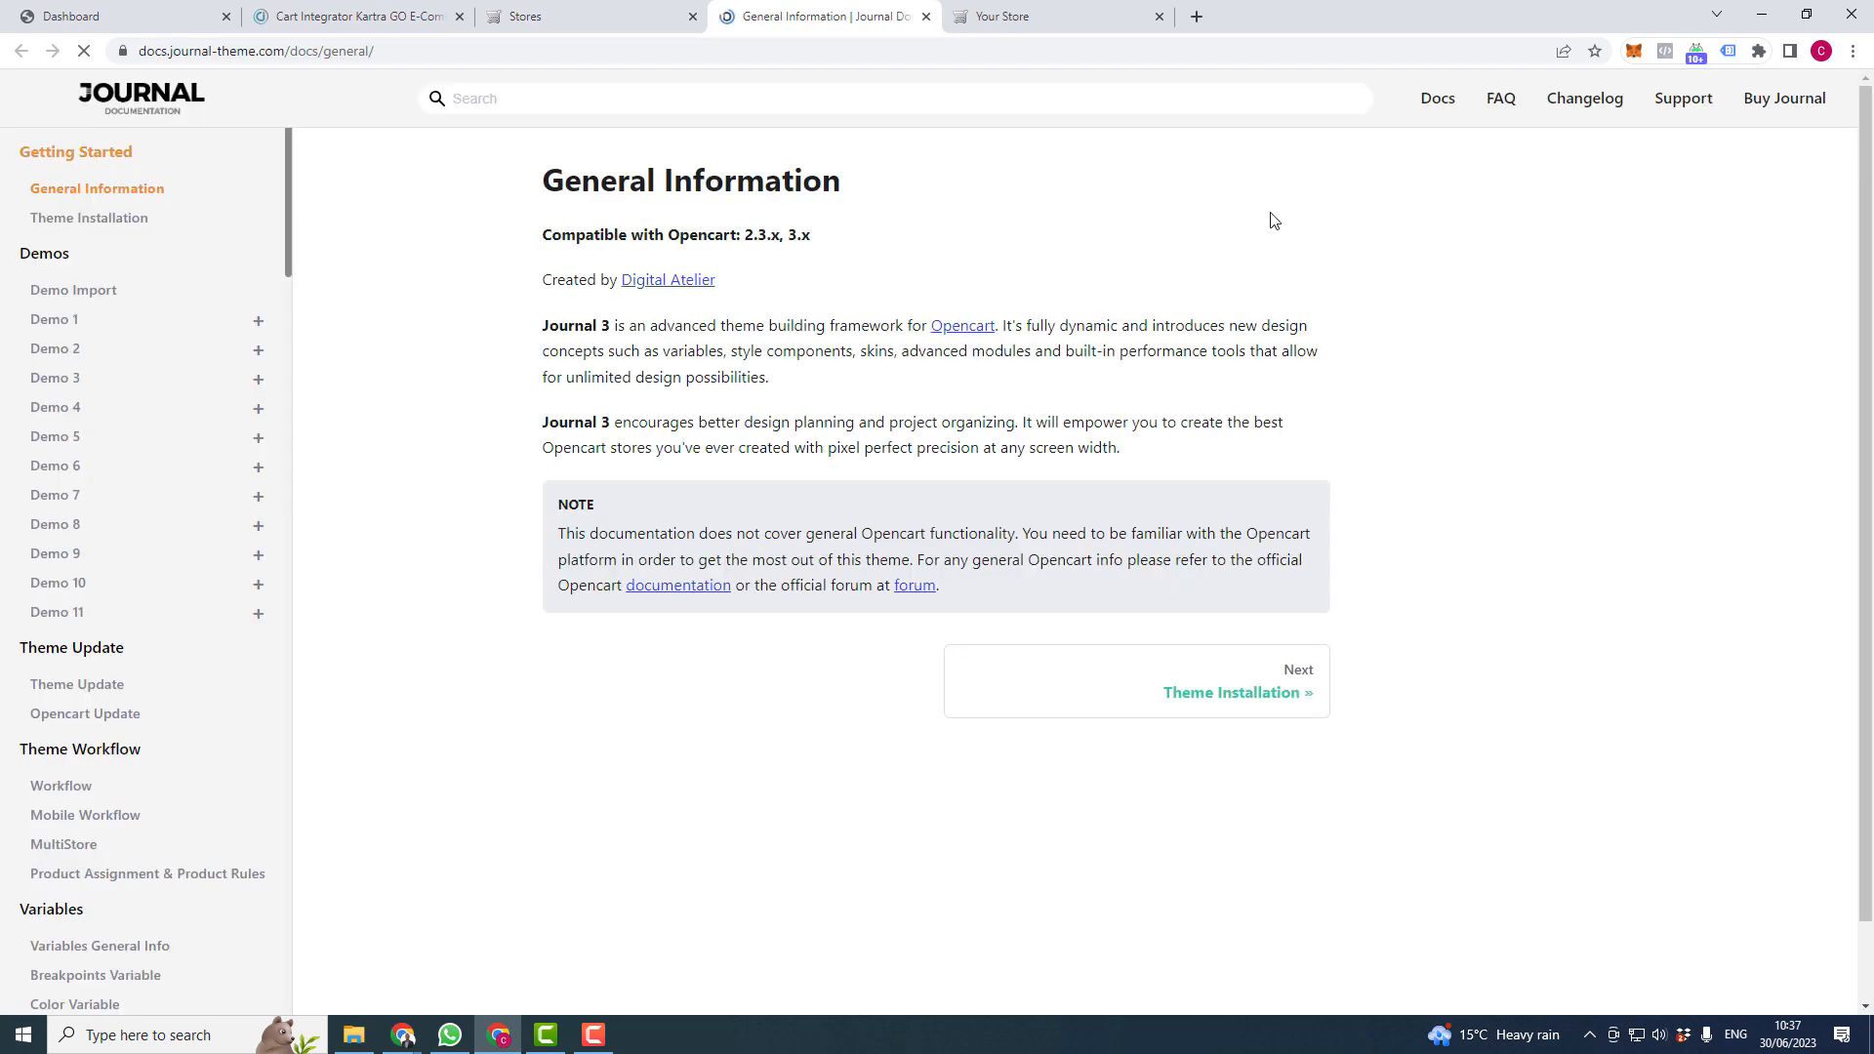
pyautogui.click(57, 468)
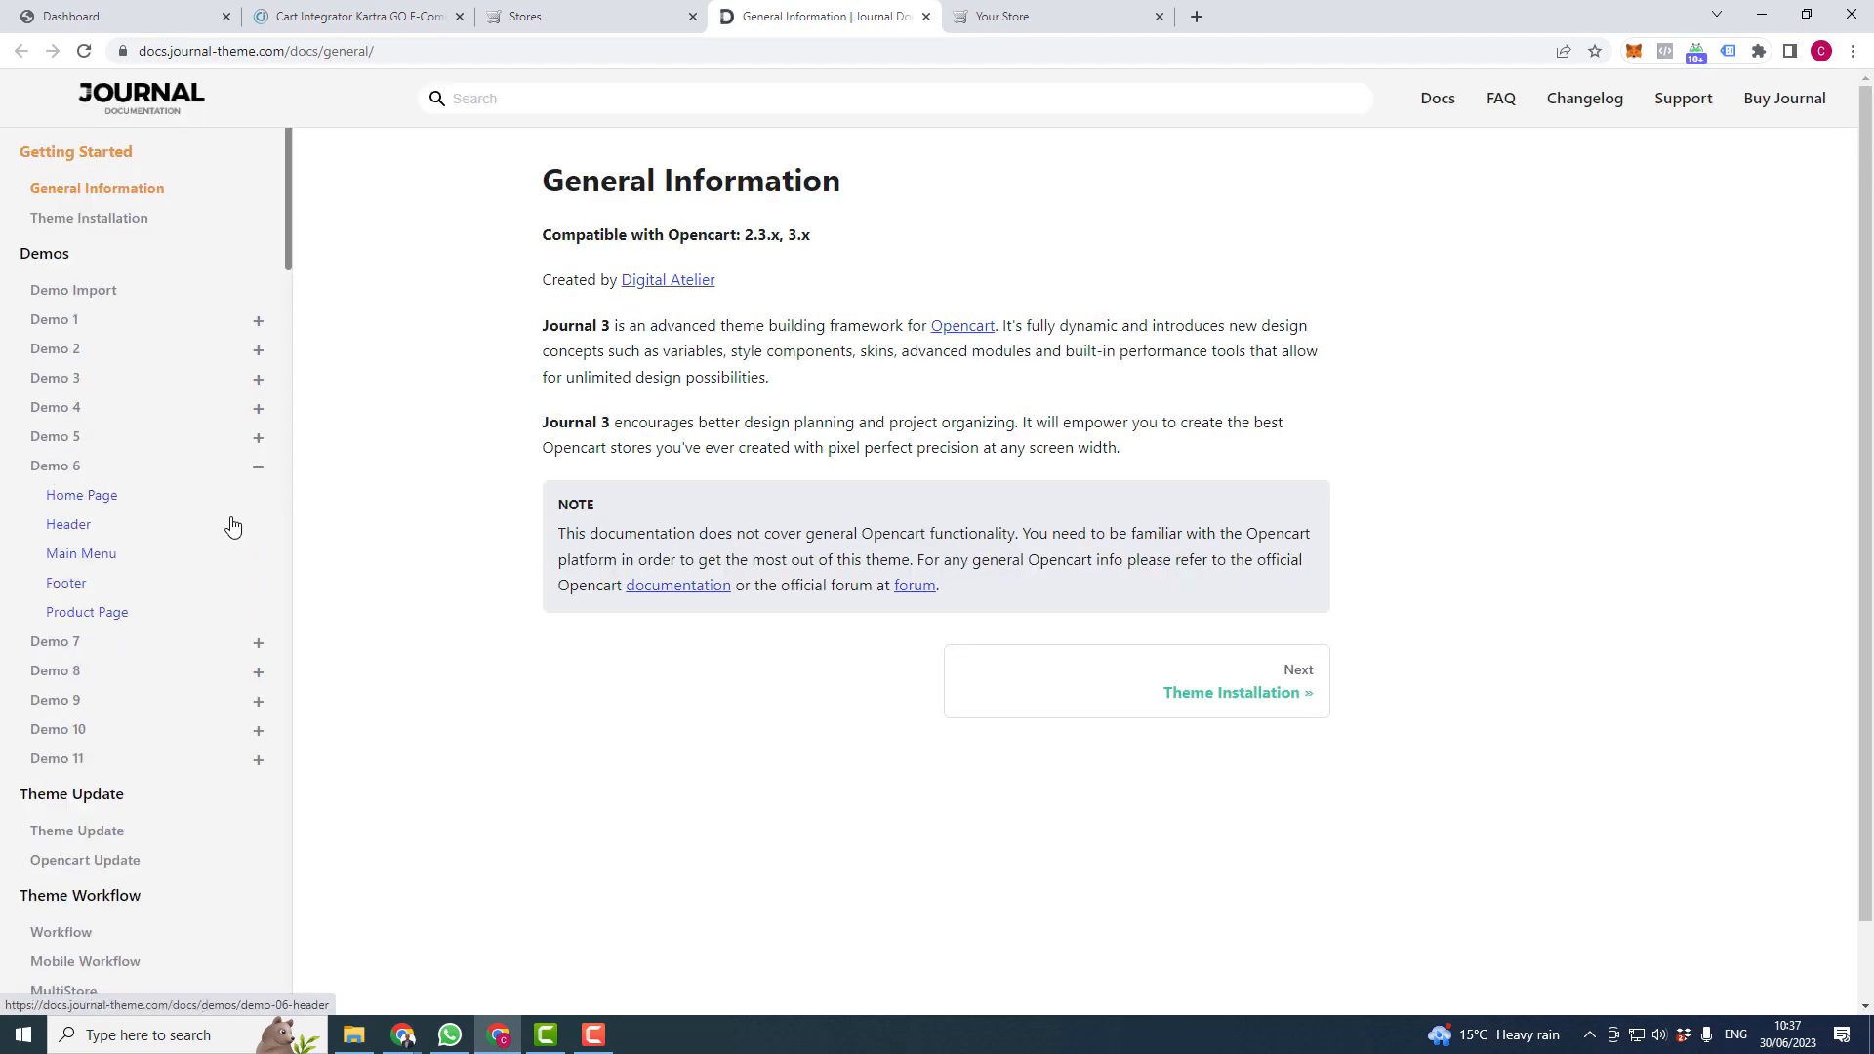
pyautogui.click(86, 495)
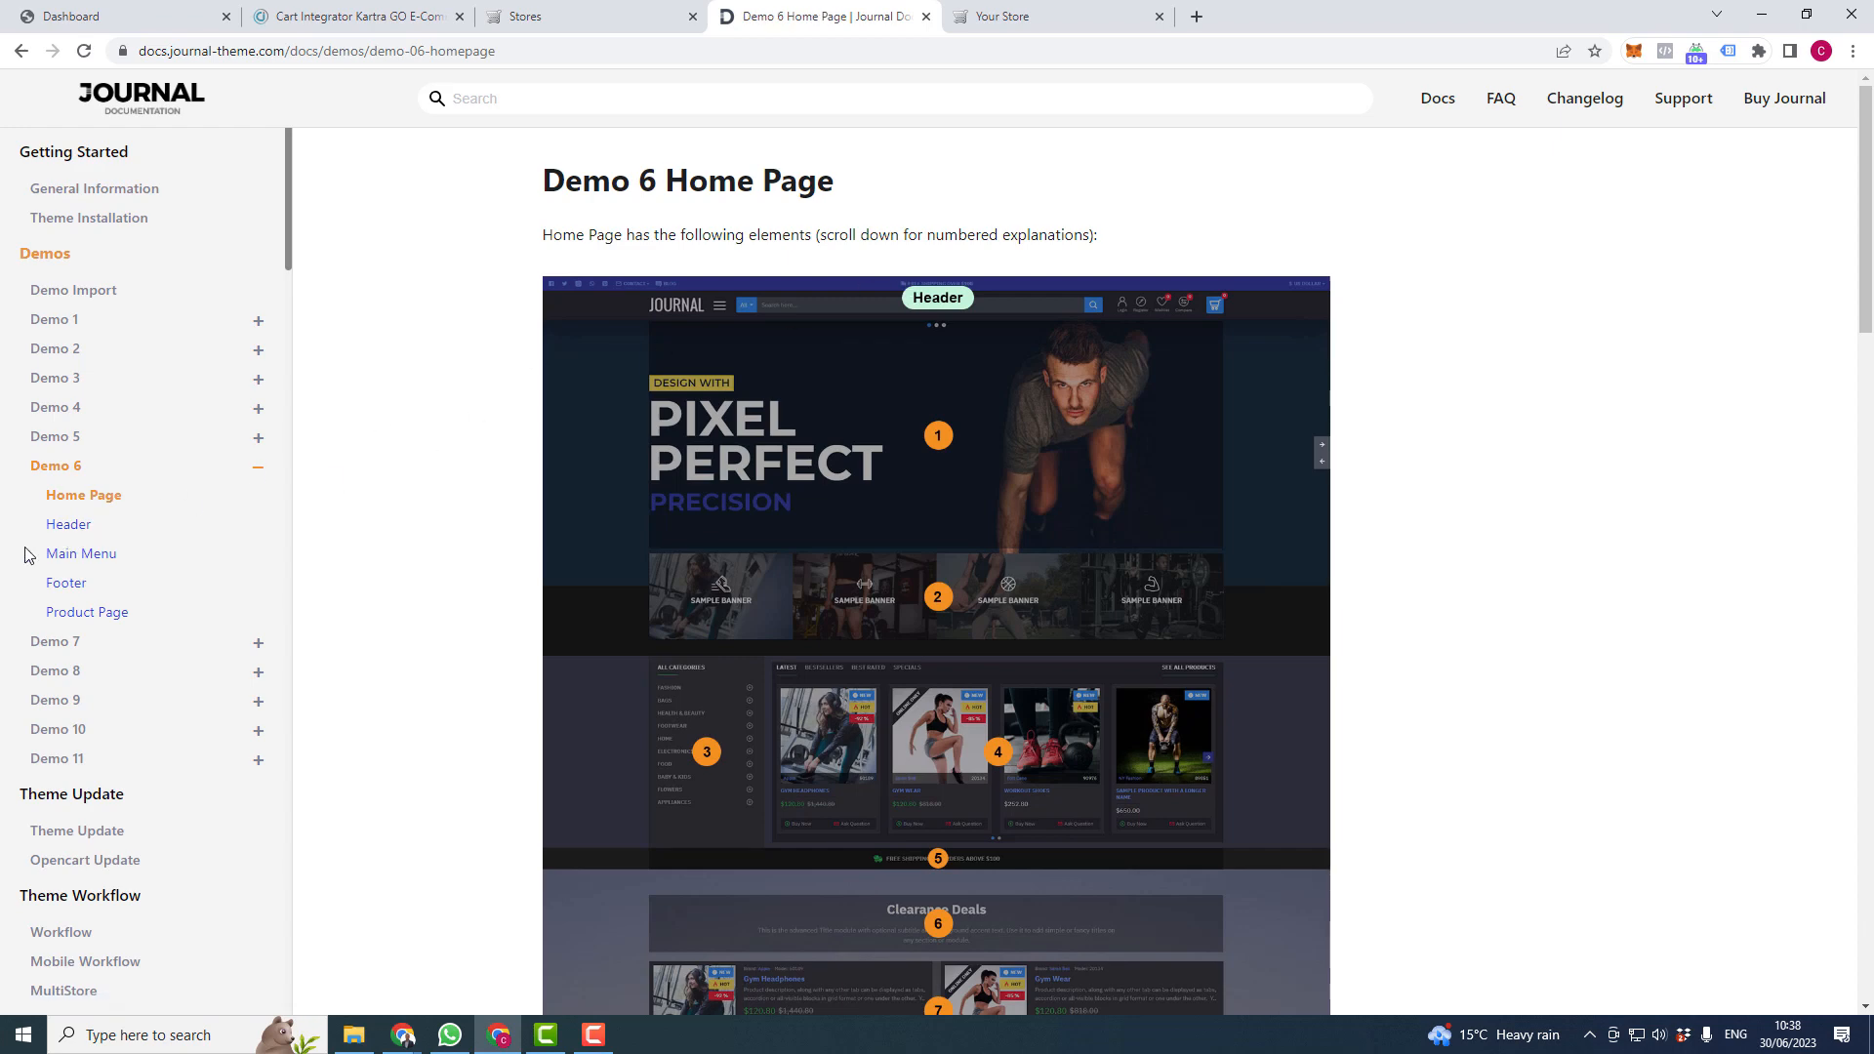
pyautogui.click(68, 527)
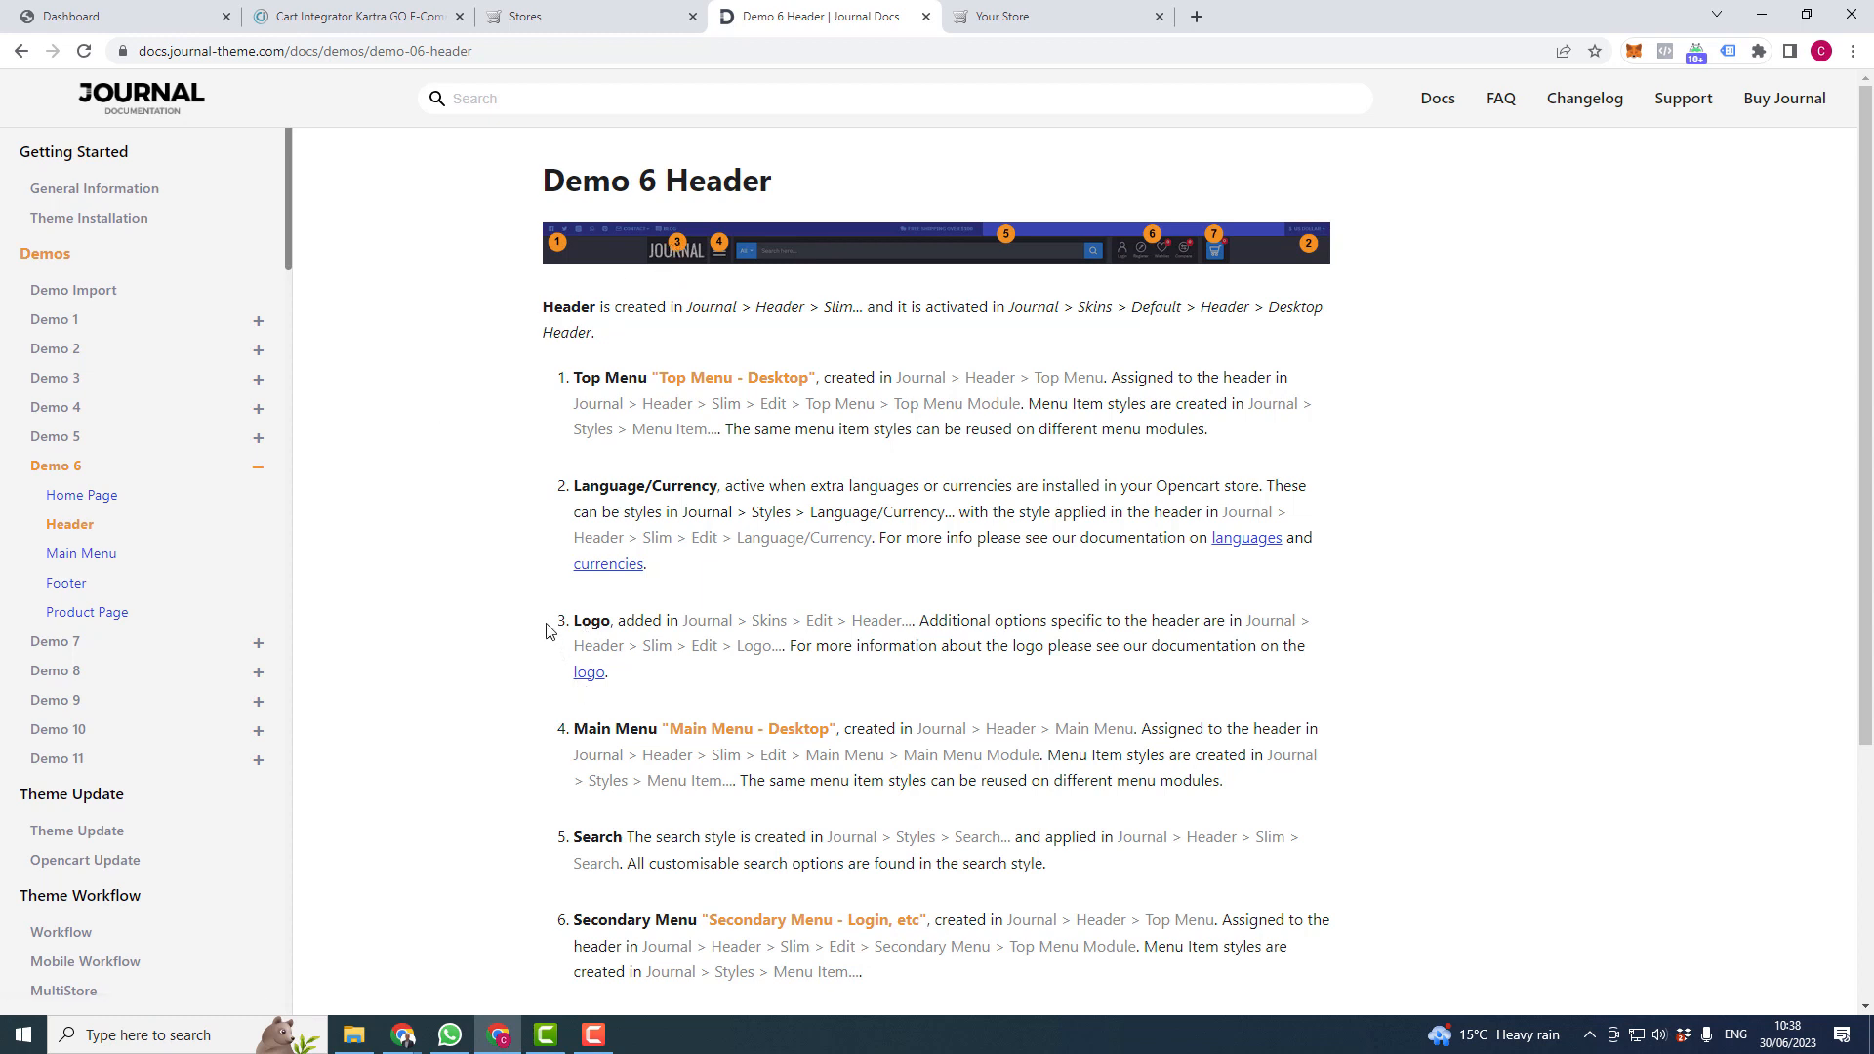
# - Highlight the Logo explanation on the Header page, then return to the admin Stores list
pyautogui.moveTo(546, 631); pyautogui.dragTo(1480, 672)
pyautogui.click(1480, 672)
pyautogui.click(525, 16)
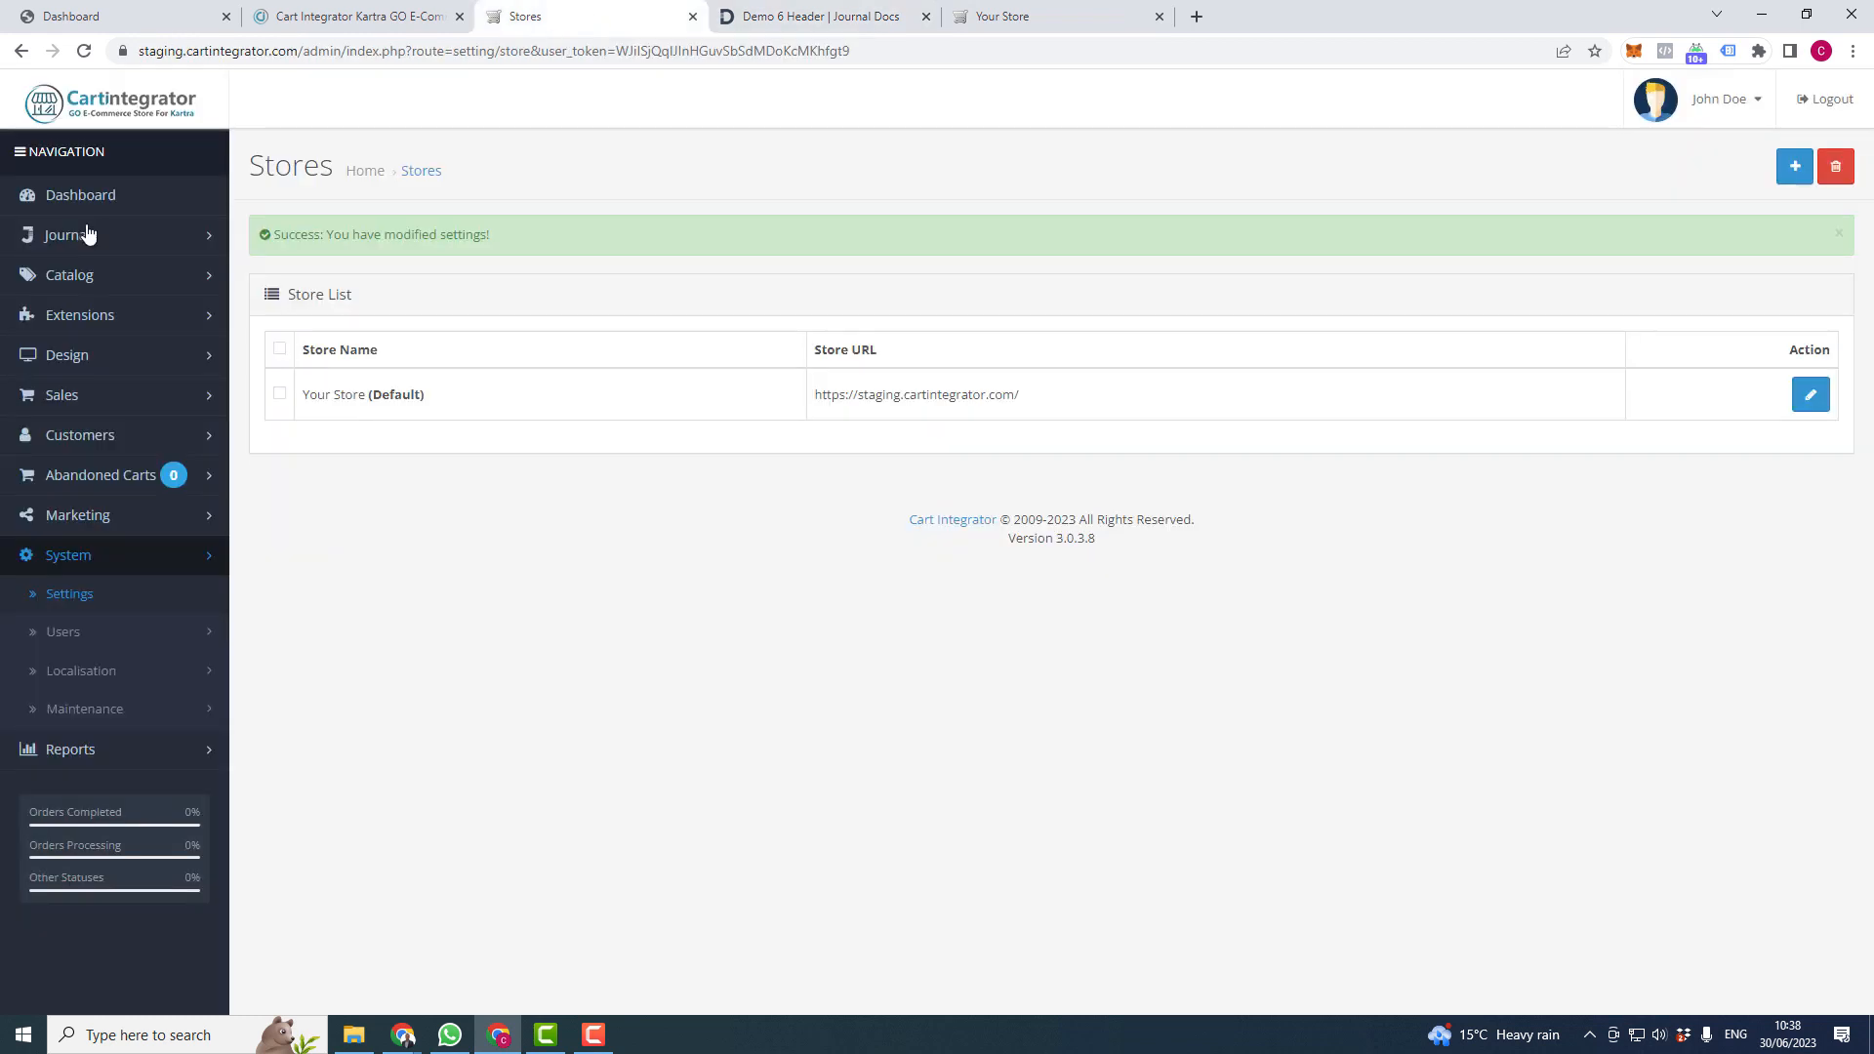
# - Open the Header settings of the Default Journal skin
pyautogui.click(78, 236)
pyautogui.click(78, 391)
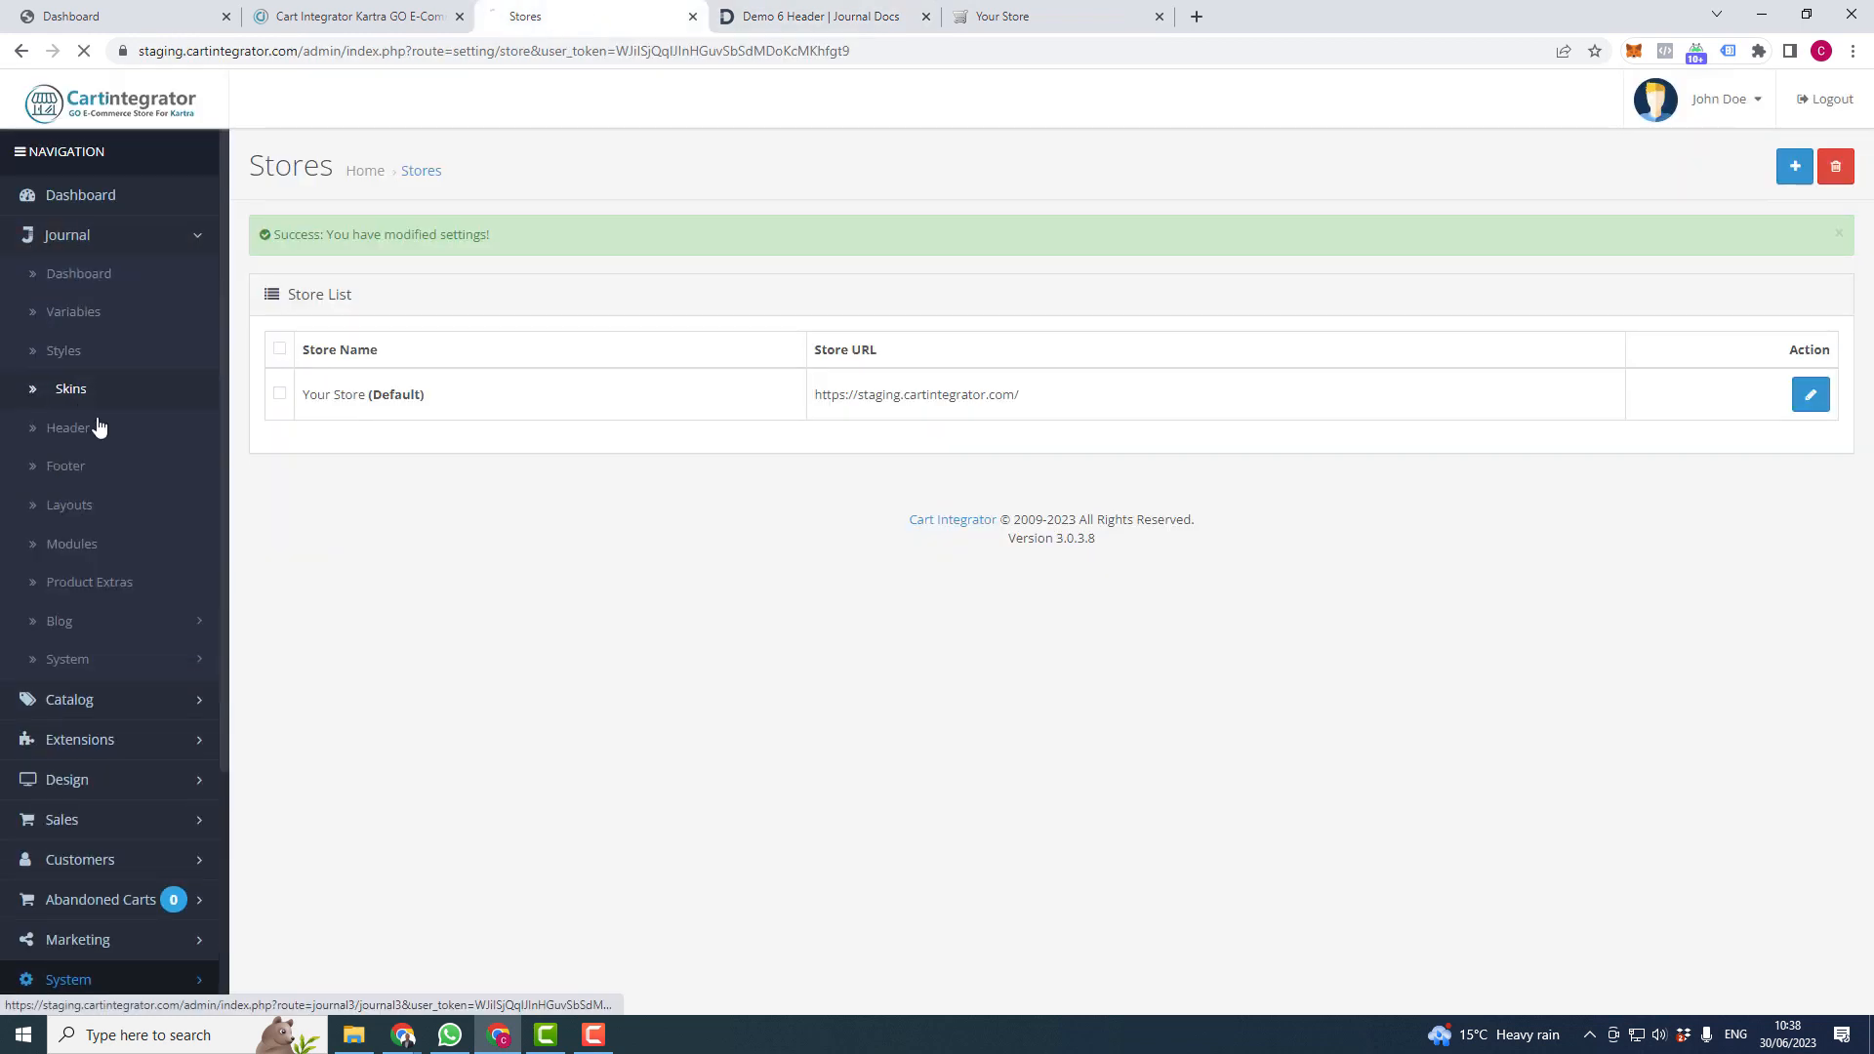
pyautogui.click(302, 256)
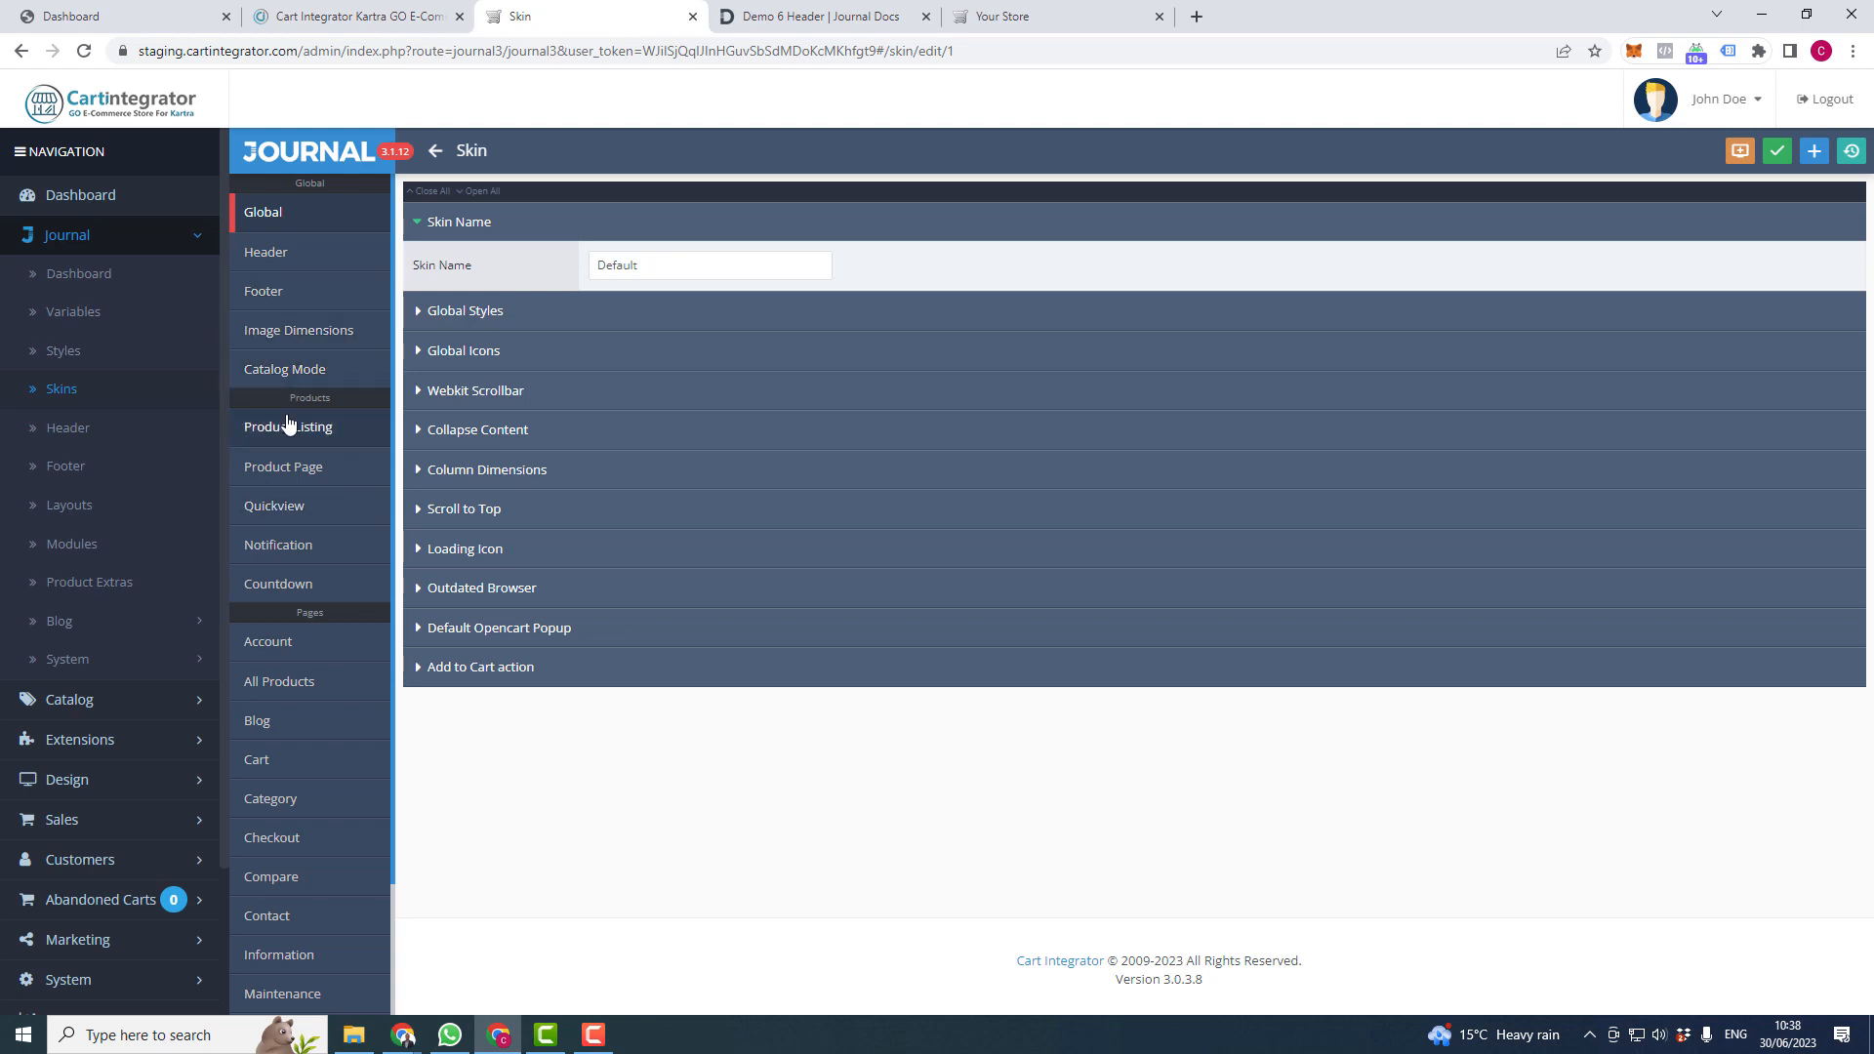
pyautogui.click(387, 240)
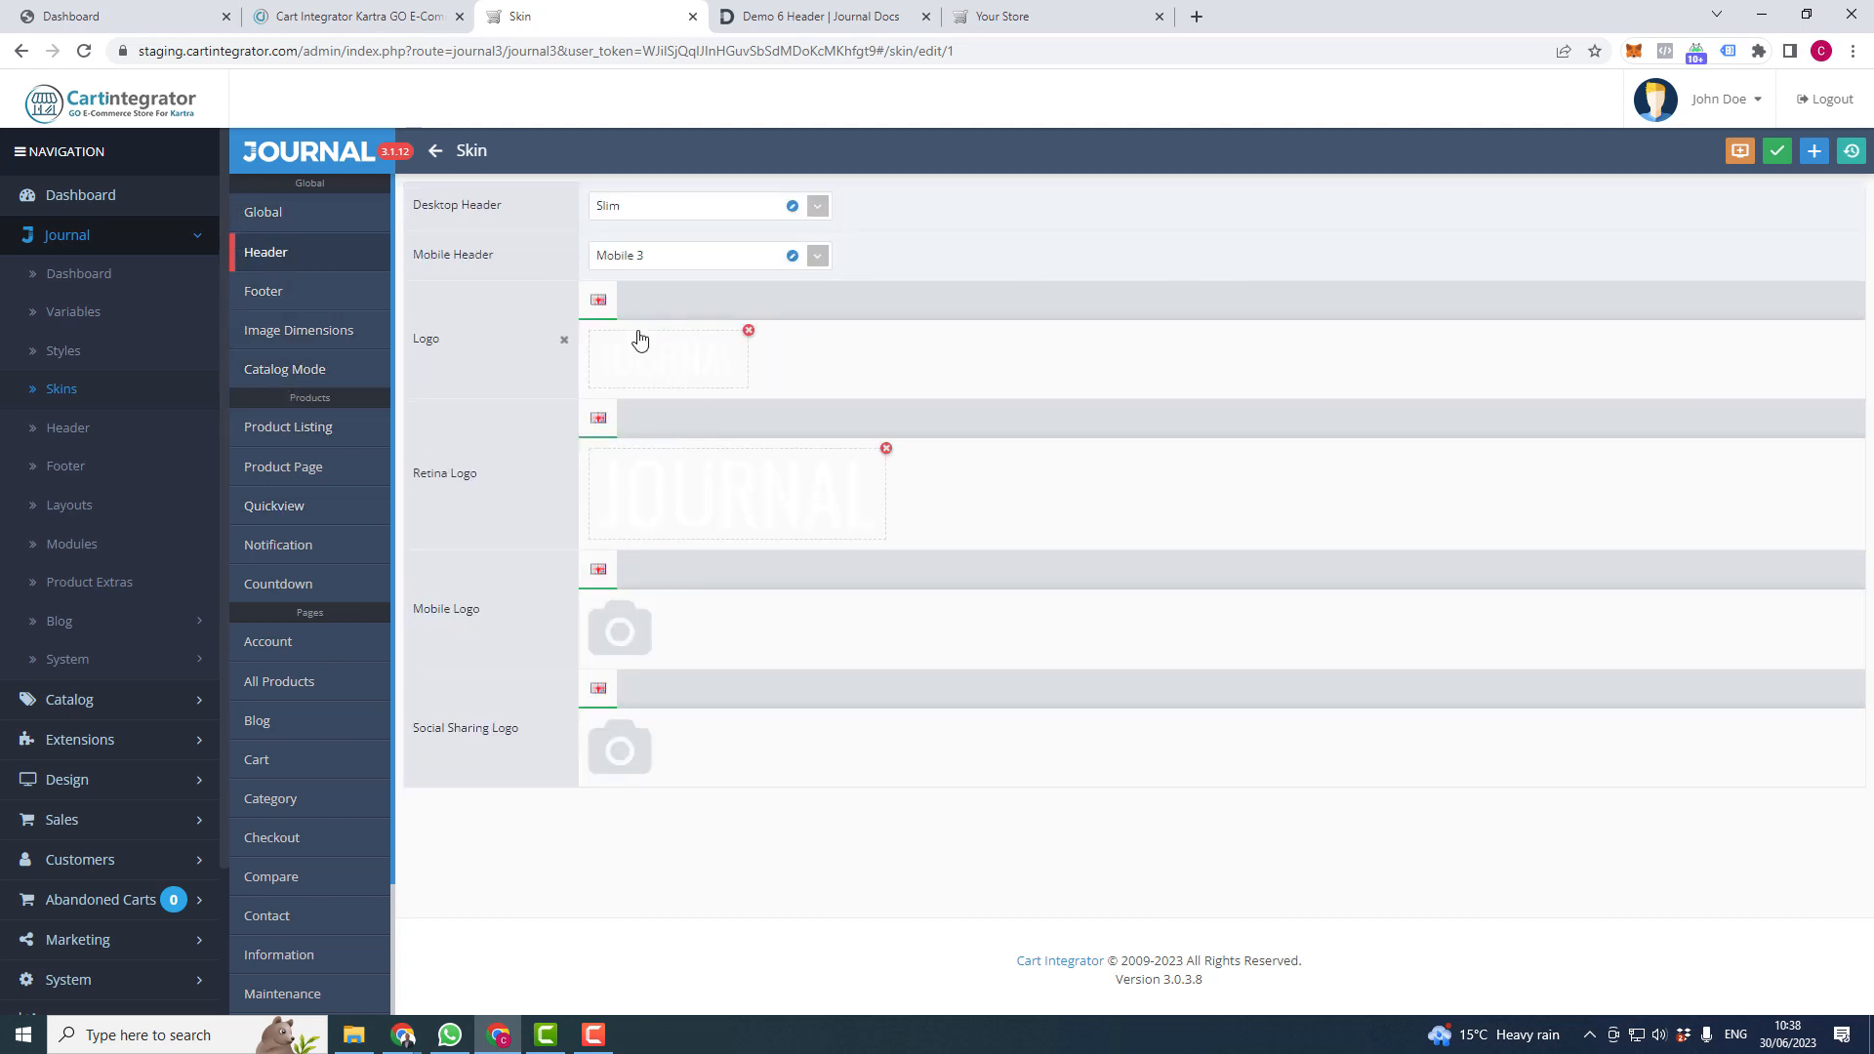
# - View the Retina Logo file in a new tab, close it, then open the Logo's image library
pyautogui.rightClick(752, 503)
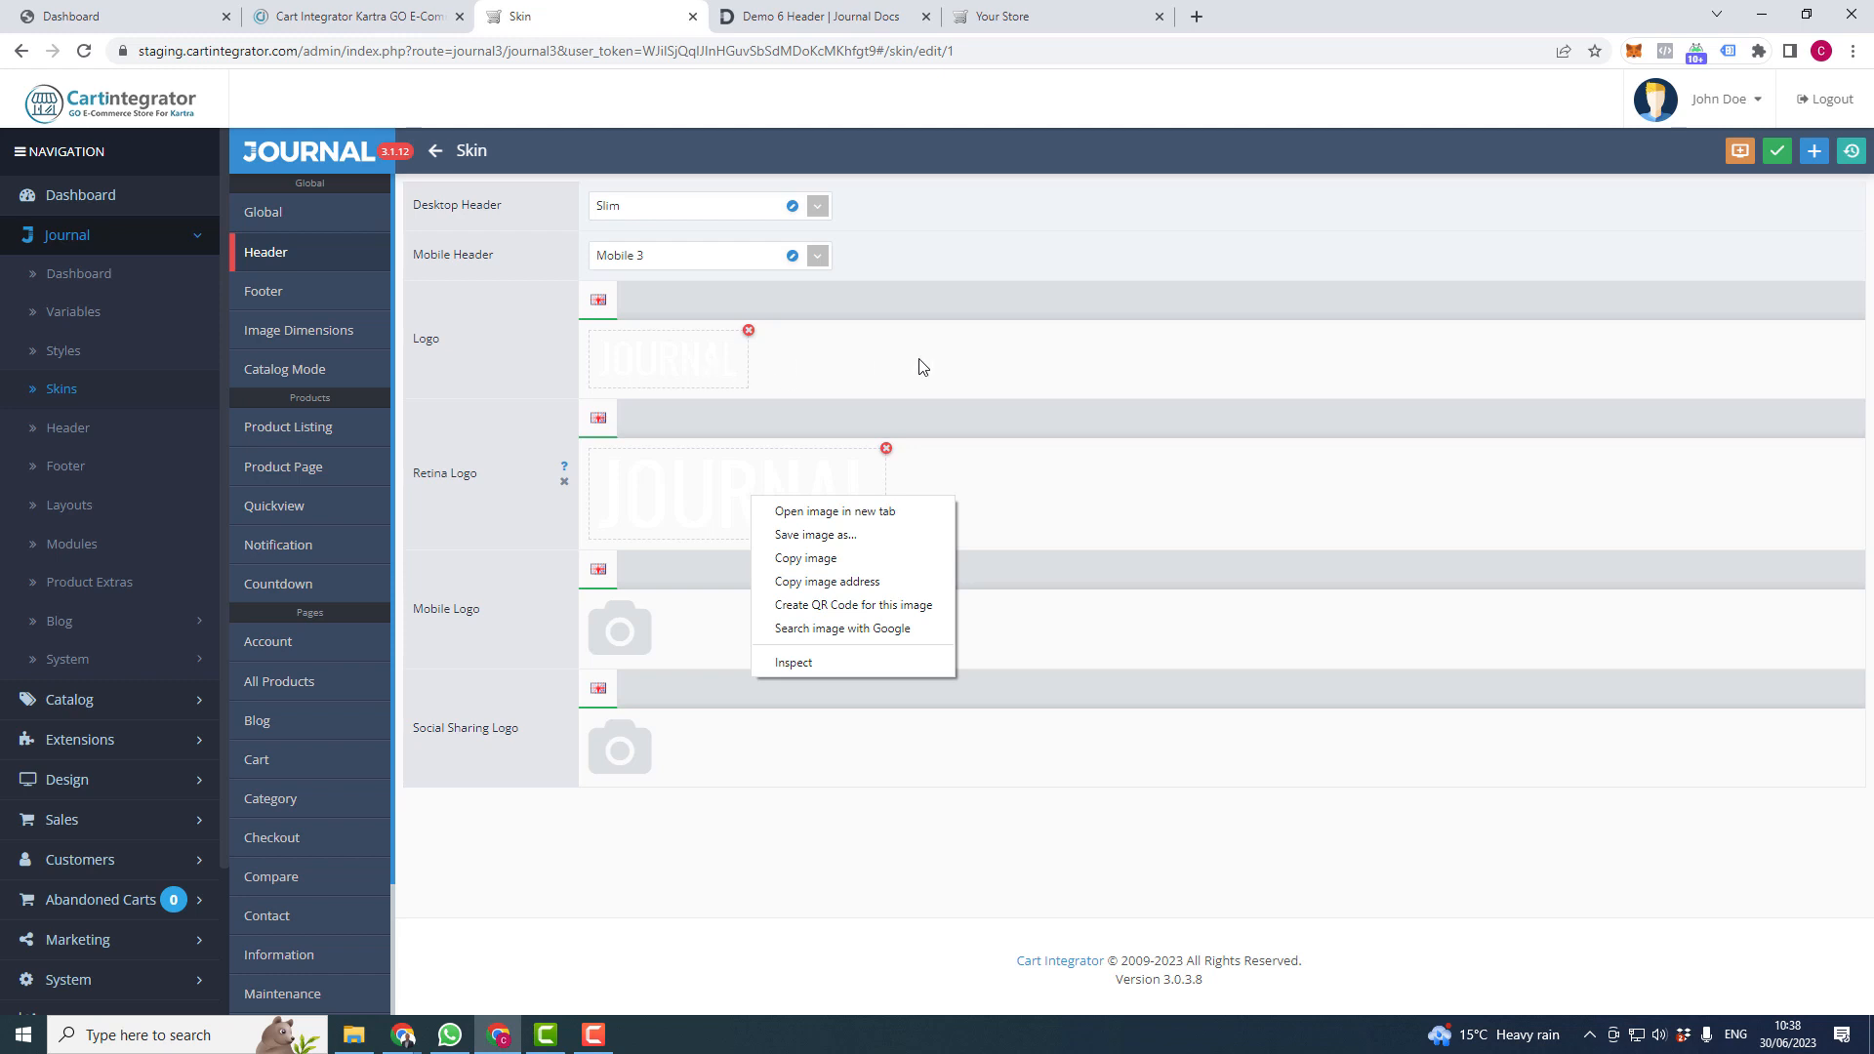
pyautogui.click(924, 367)
pyautogui.rightClick(766, 490)
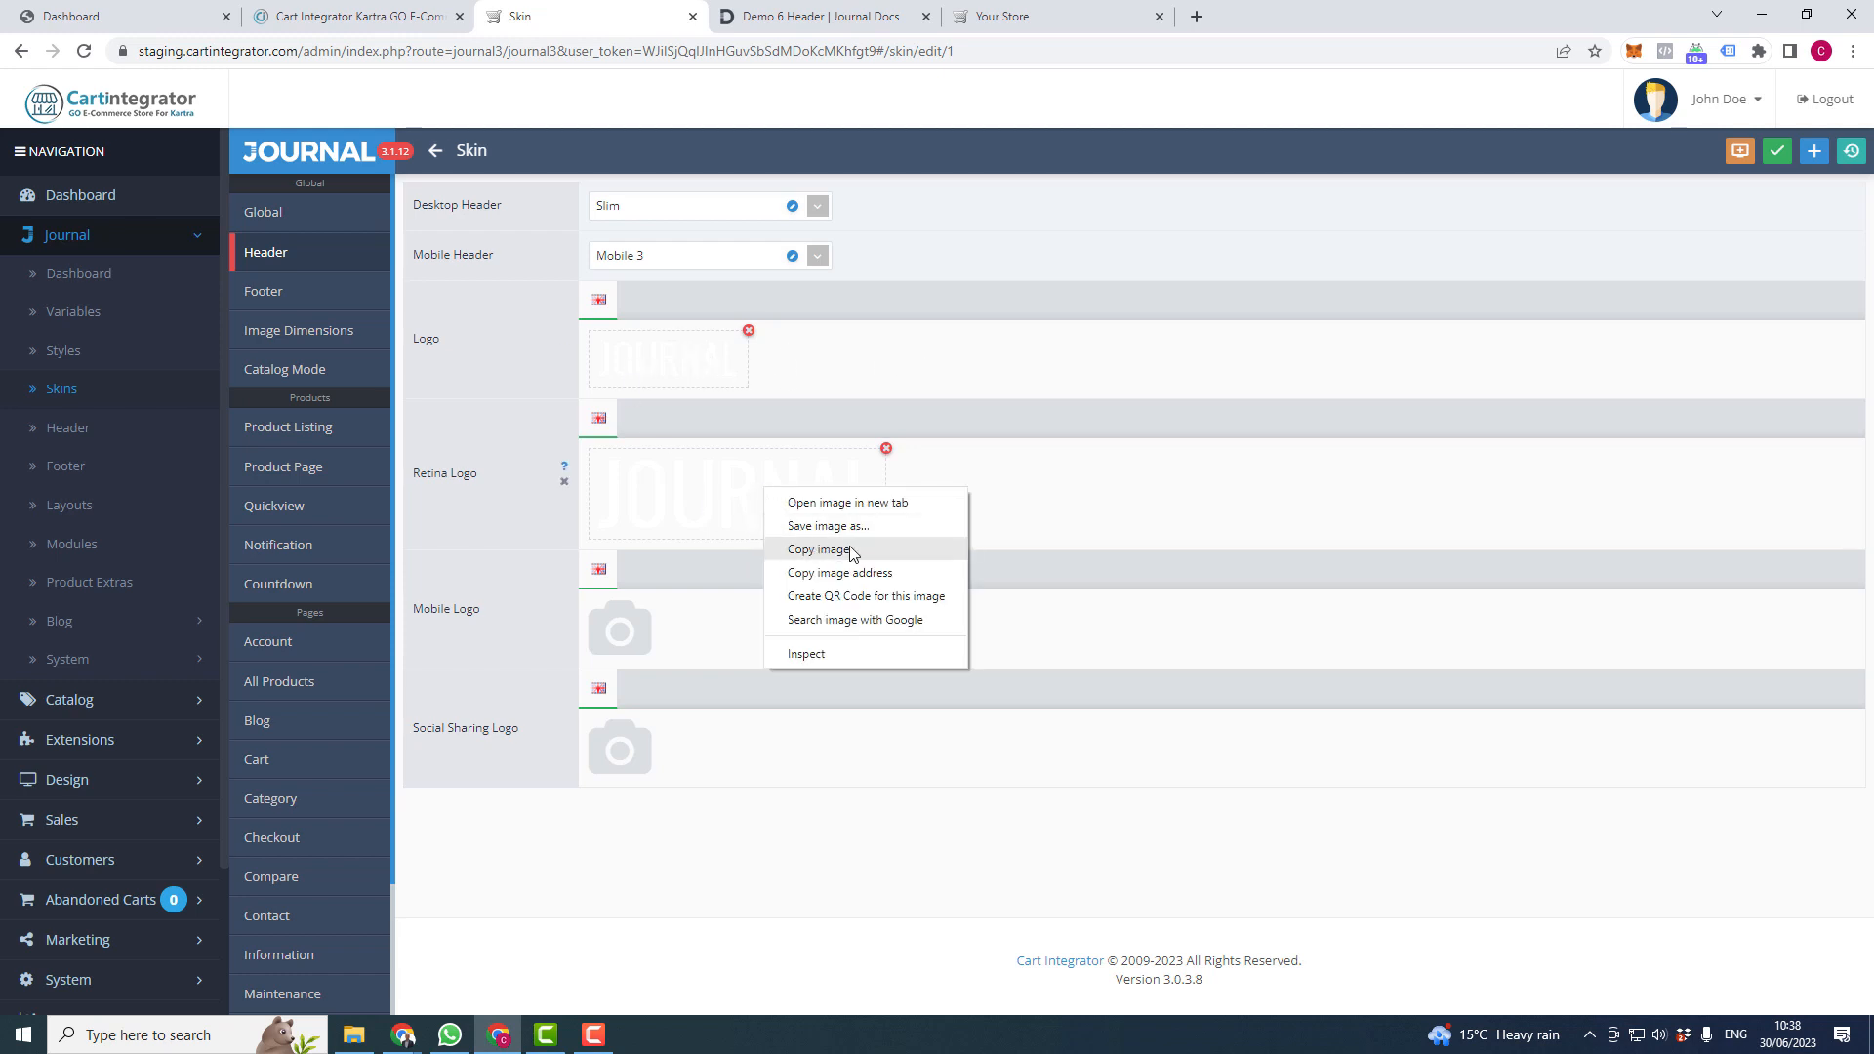
pyautogui.click(858, 504)
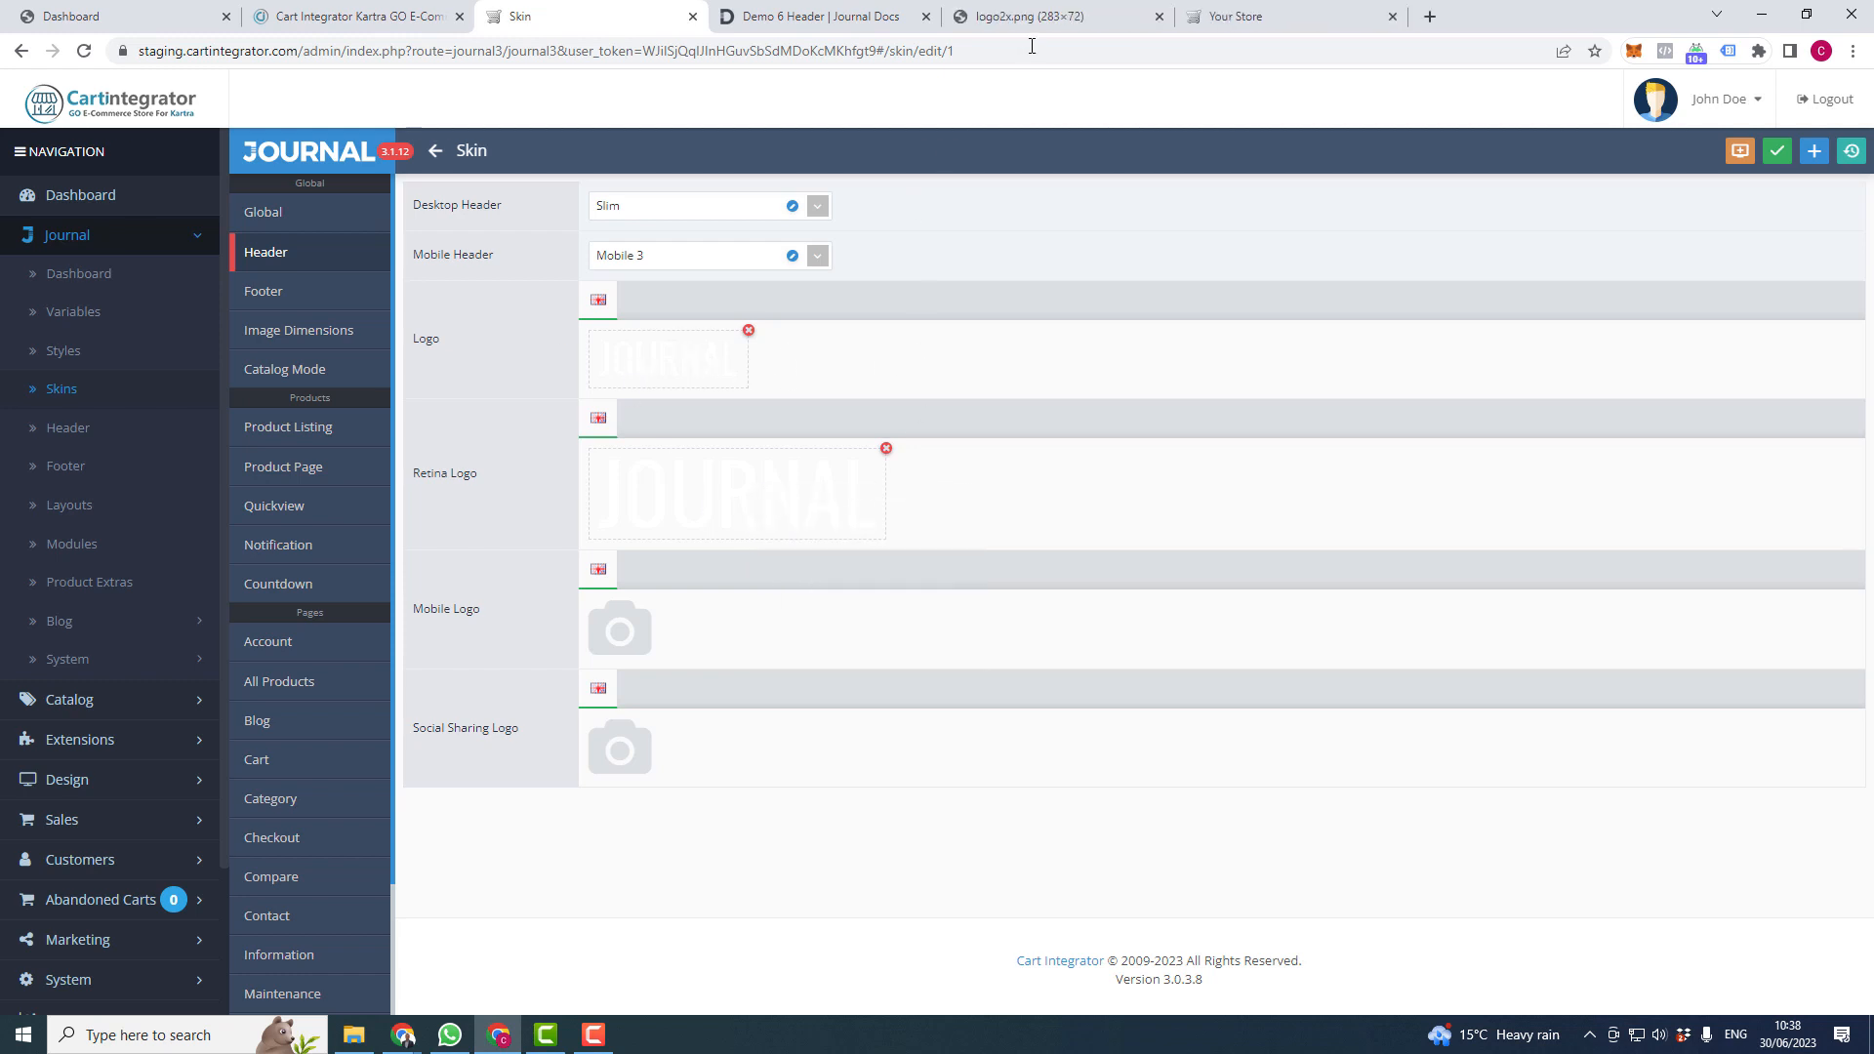
pyautogui.click(1057, 31)
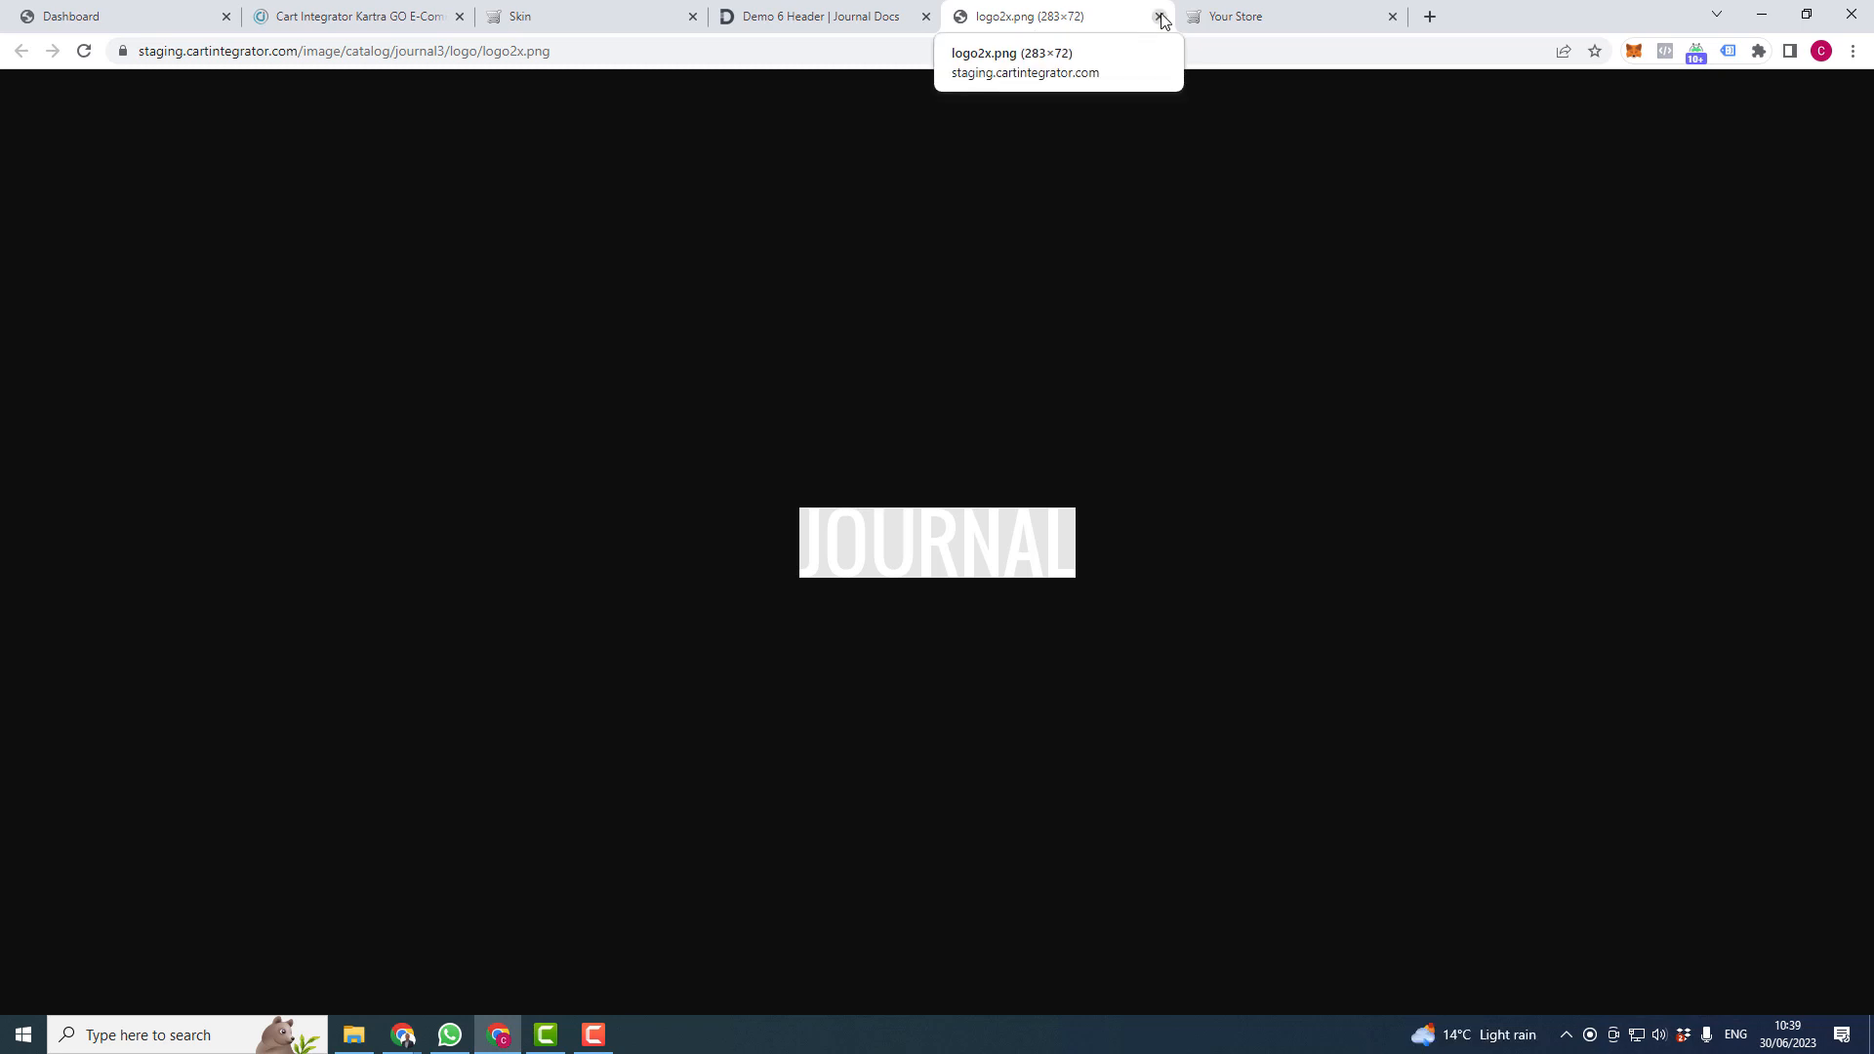
pyautogui.hotkey('ctrl', 'w')
pyautogui.click(581, 7)
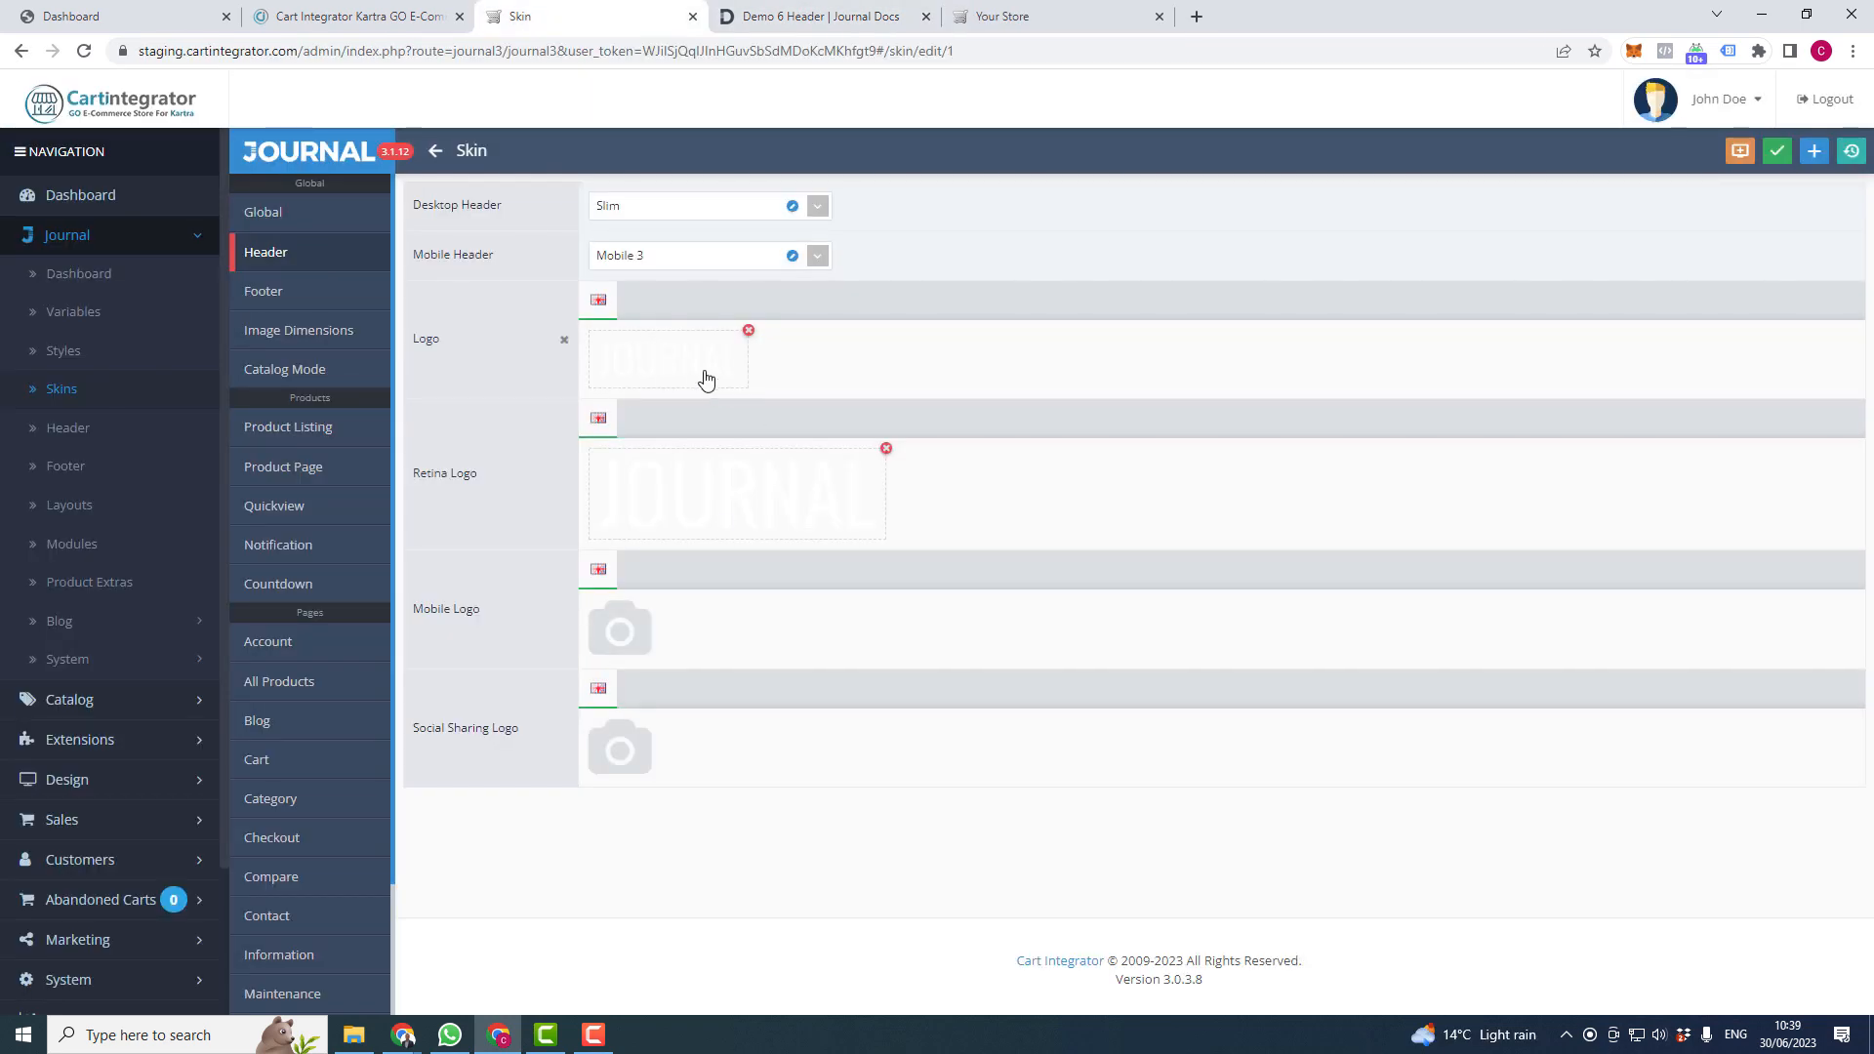
pyautogui.click(670, 360)
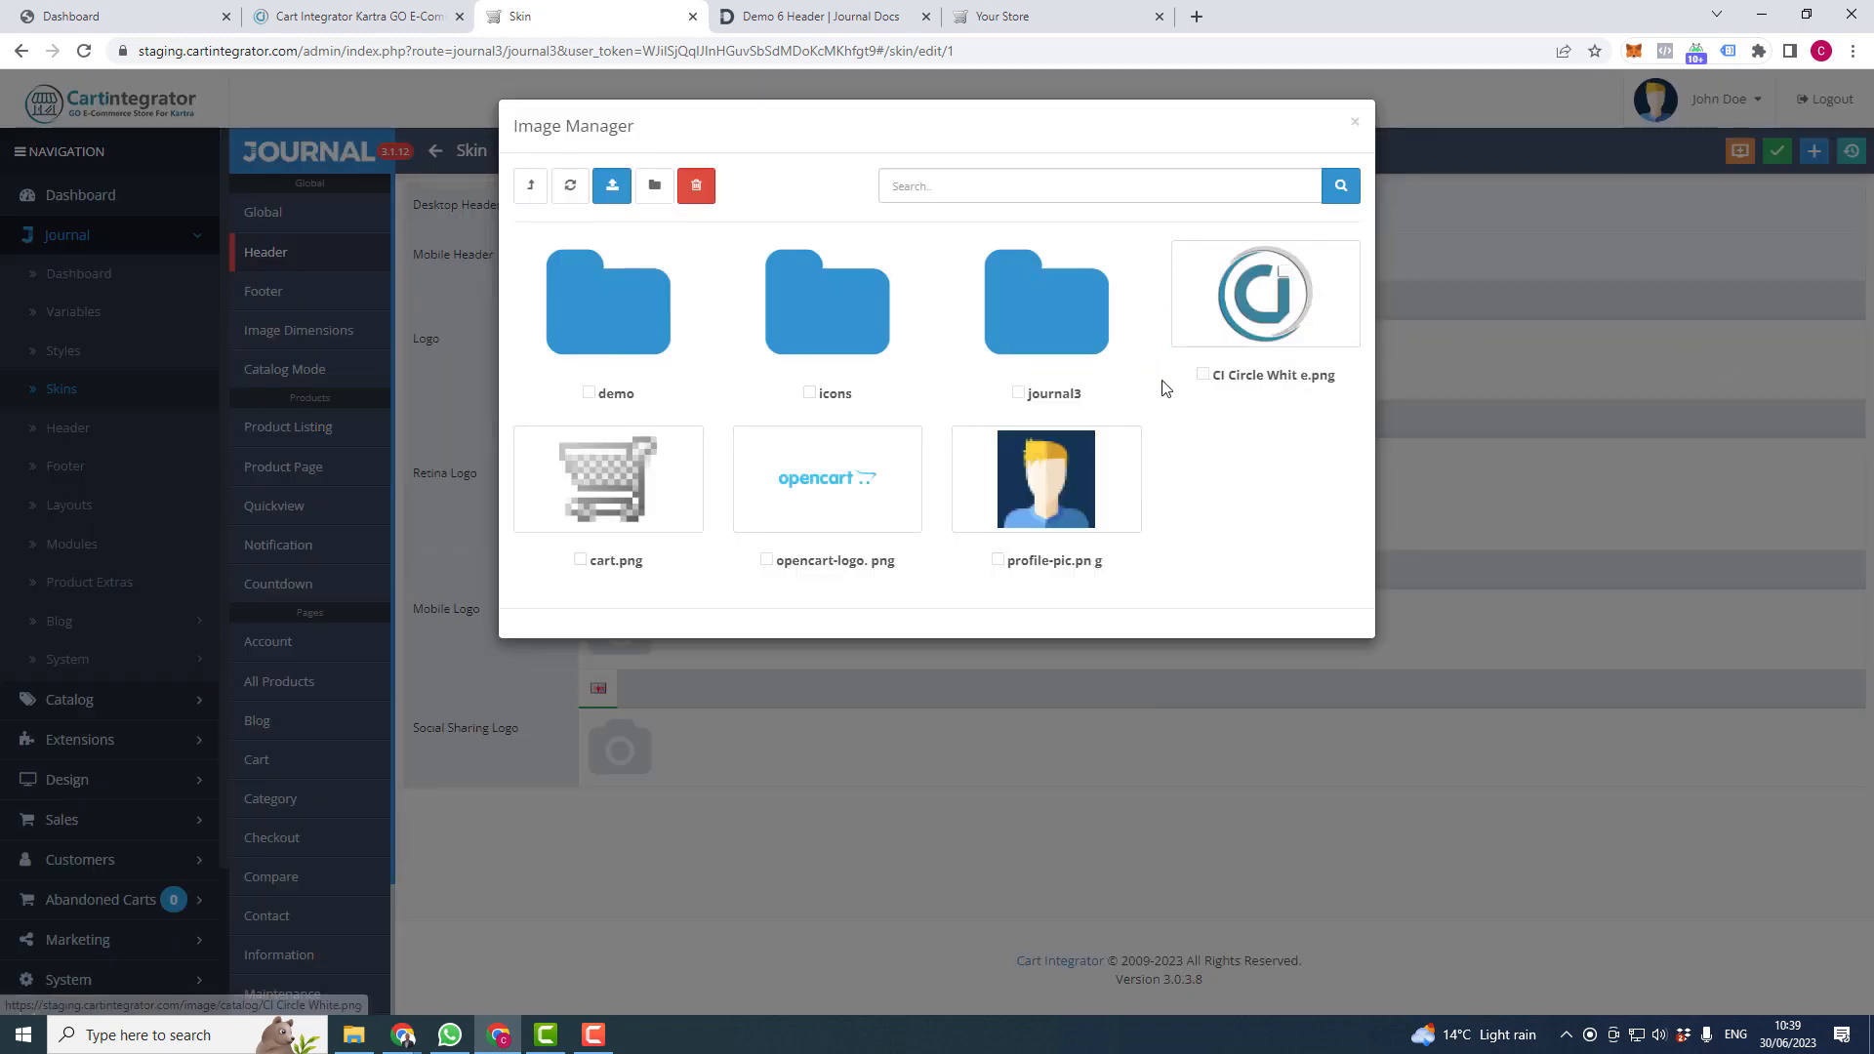
pyautogui.click(1356, 125)
pyautogui.rightClick(712, 369)
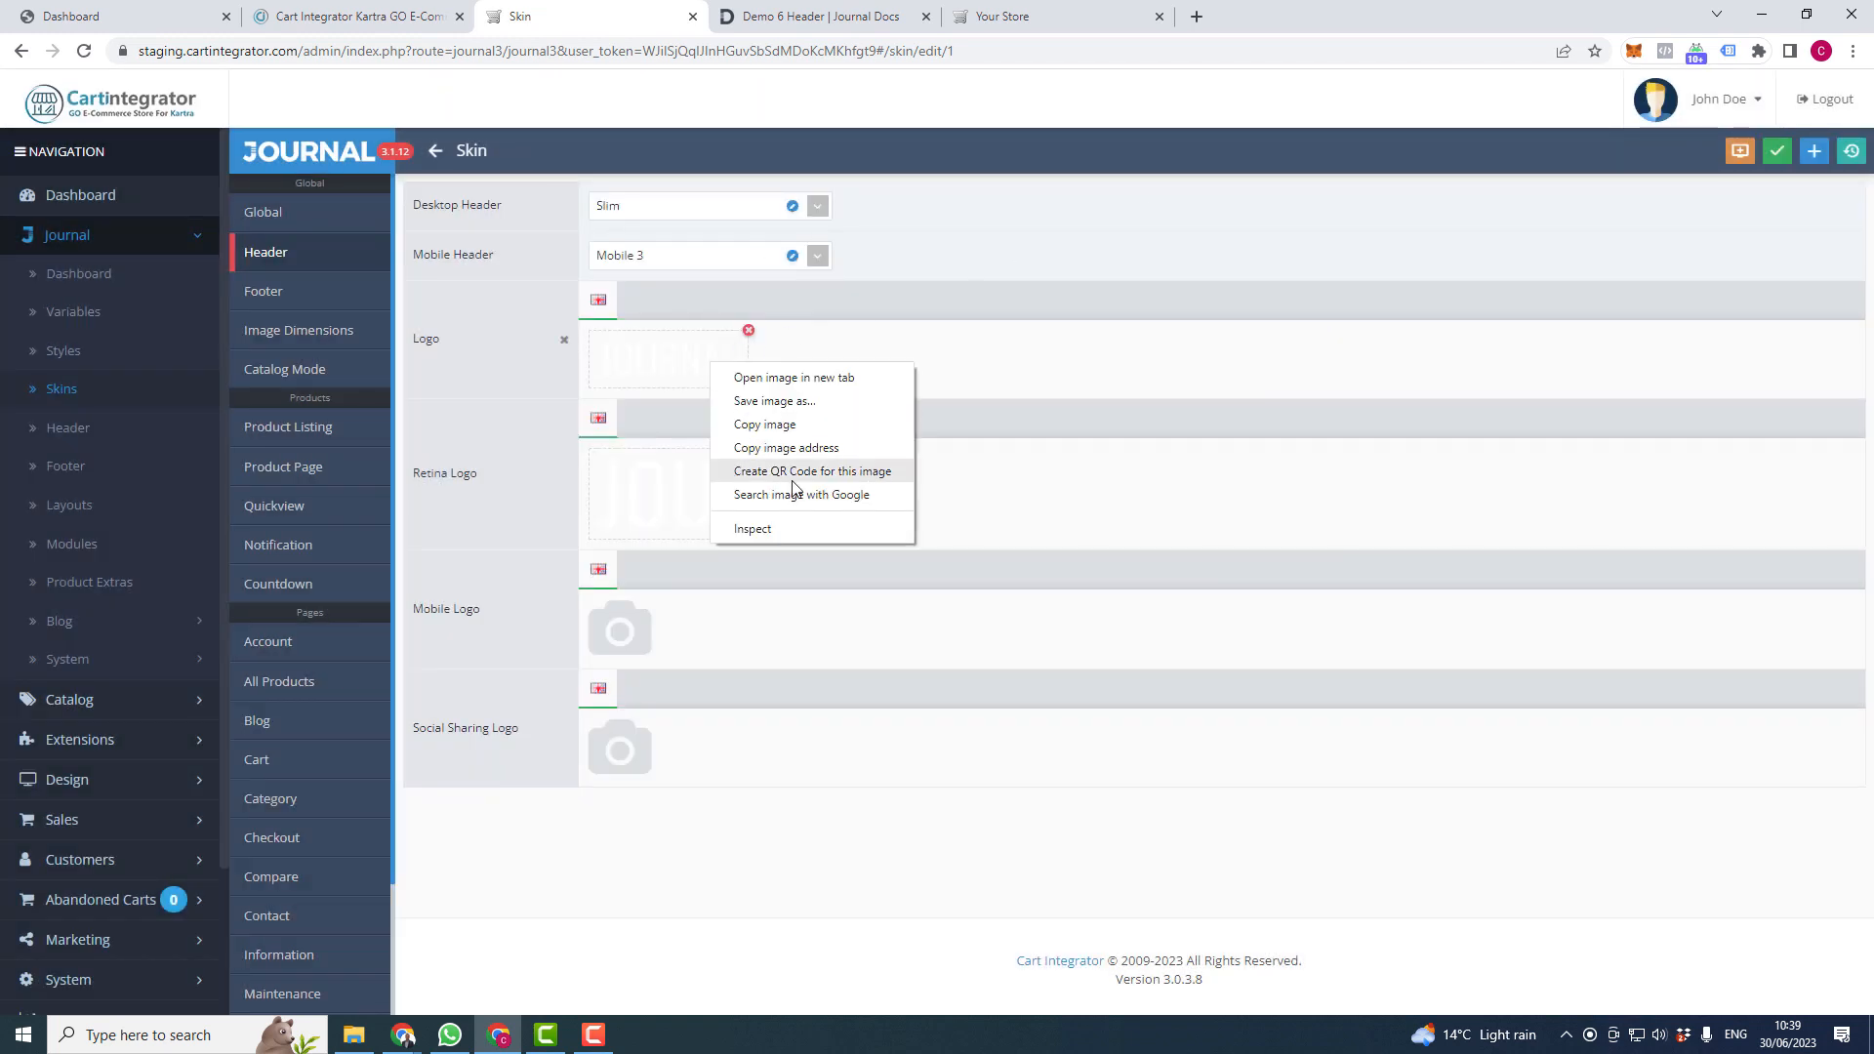
pyautogui.click(806, 388)
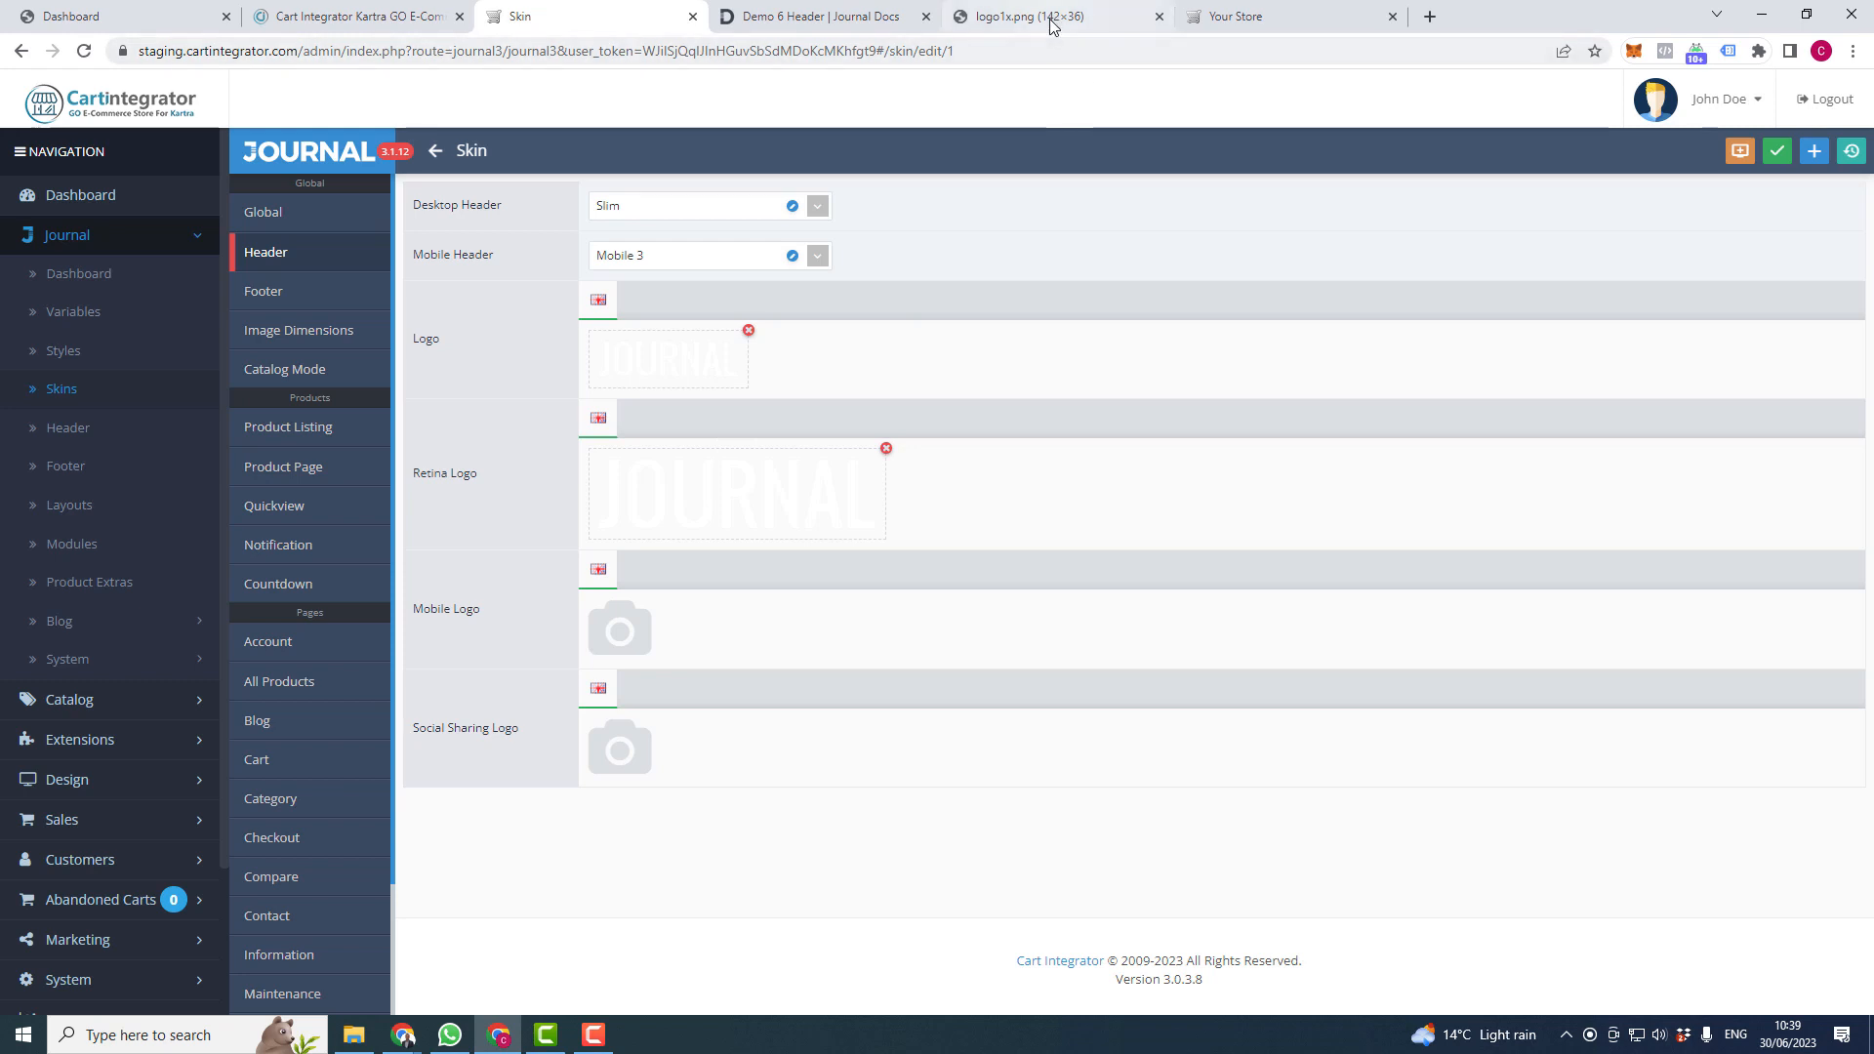
pyautogui.rightClick(781, 518)
pyautogui.click(854, 525)
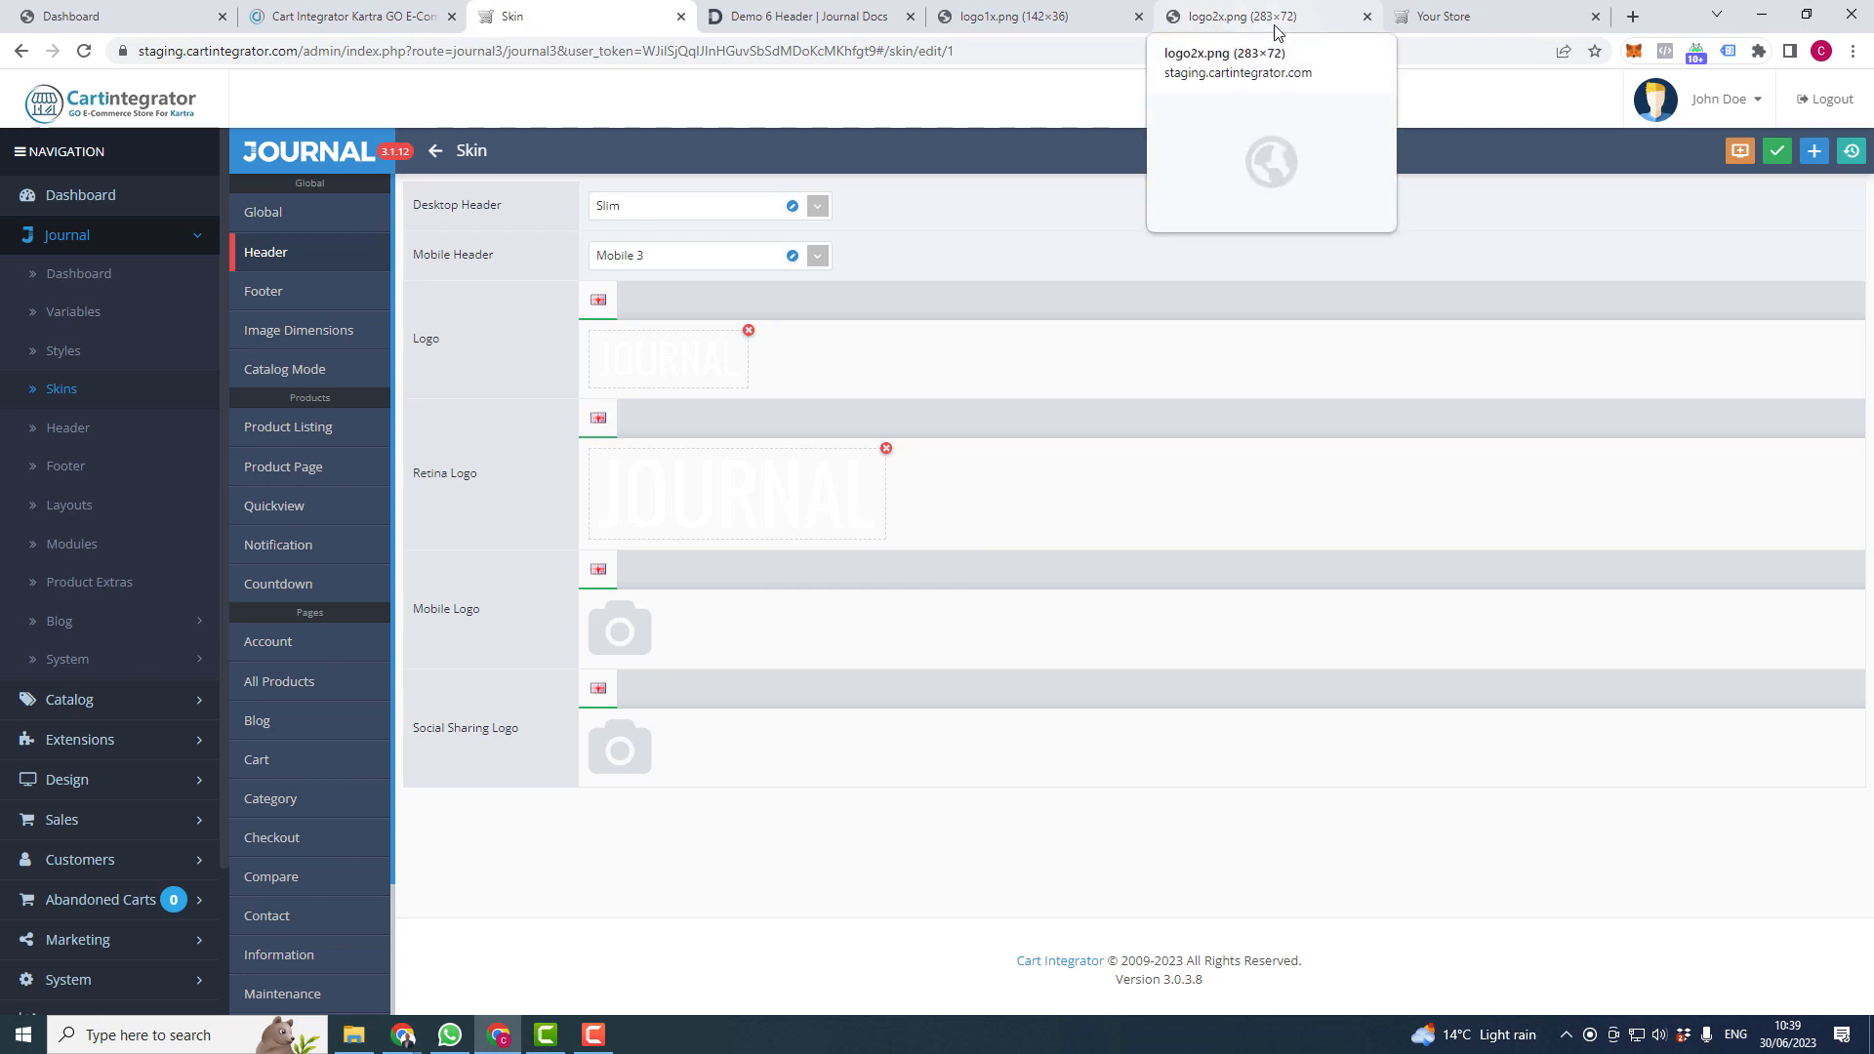
pyautogui.click(1138, 17)
pyautogui.click(1138, 17)
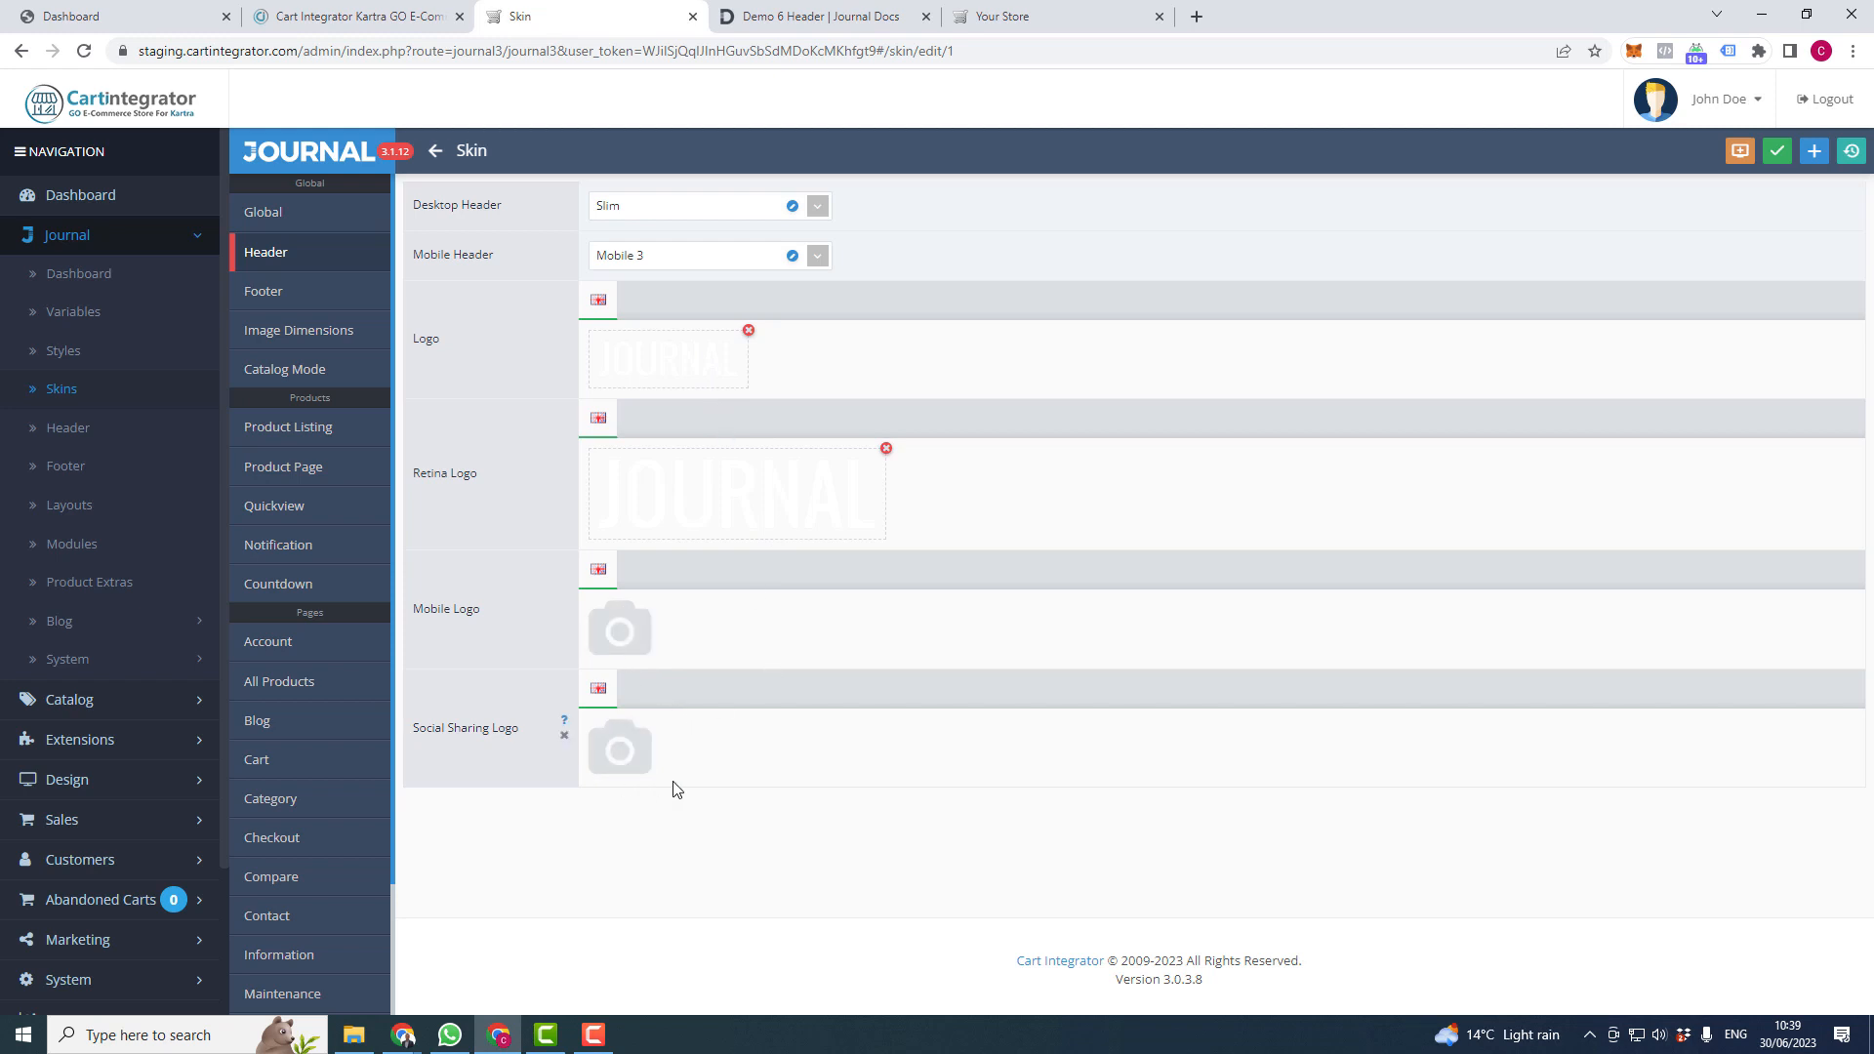
# - Bring up the Demo 6 Header docs, which say the logo is set under Skins > Edit > Header
pyautogui.moveTo(565, 723)
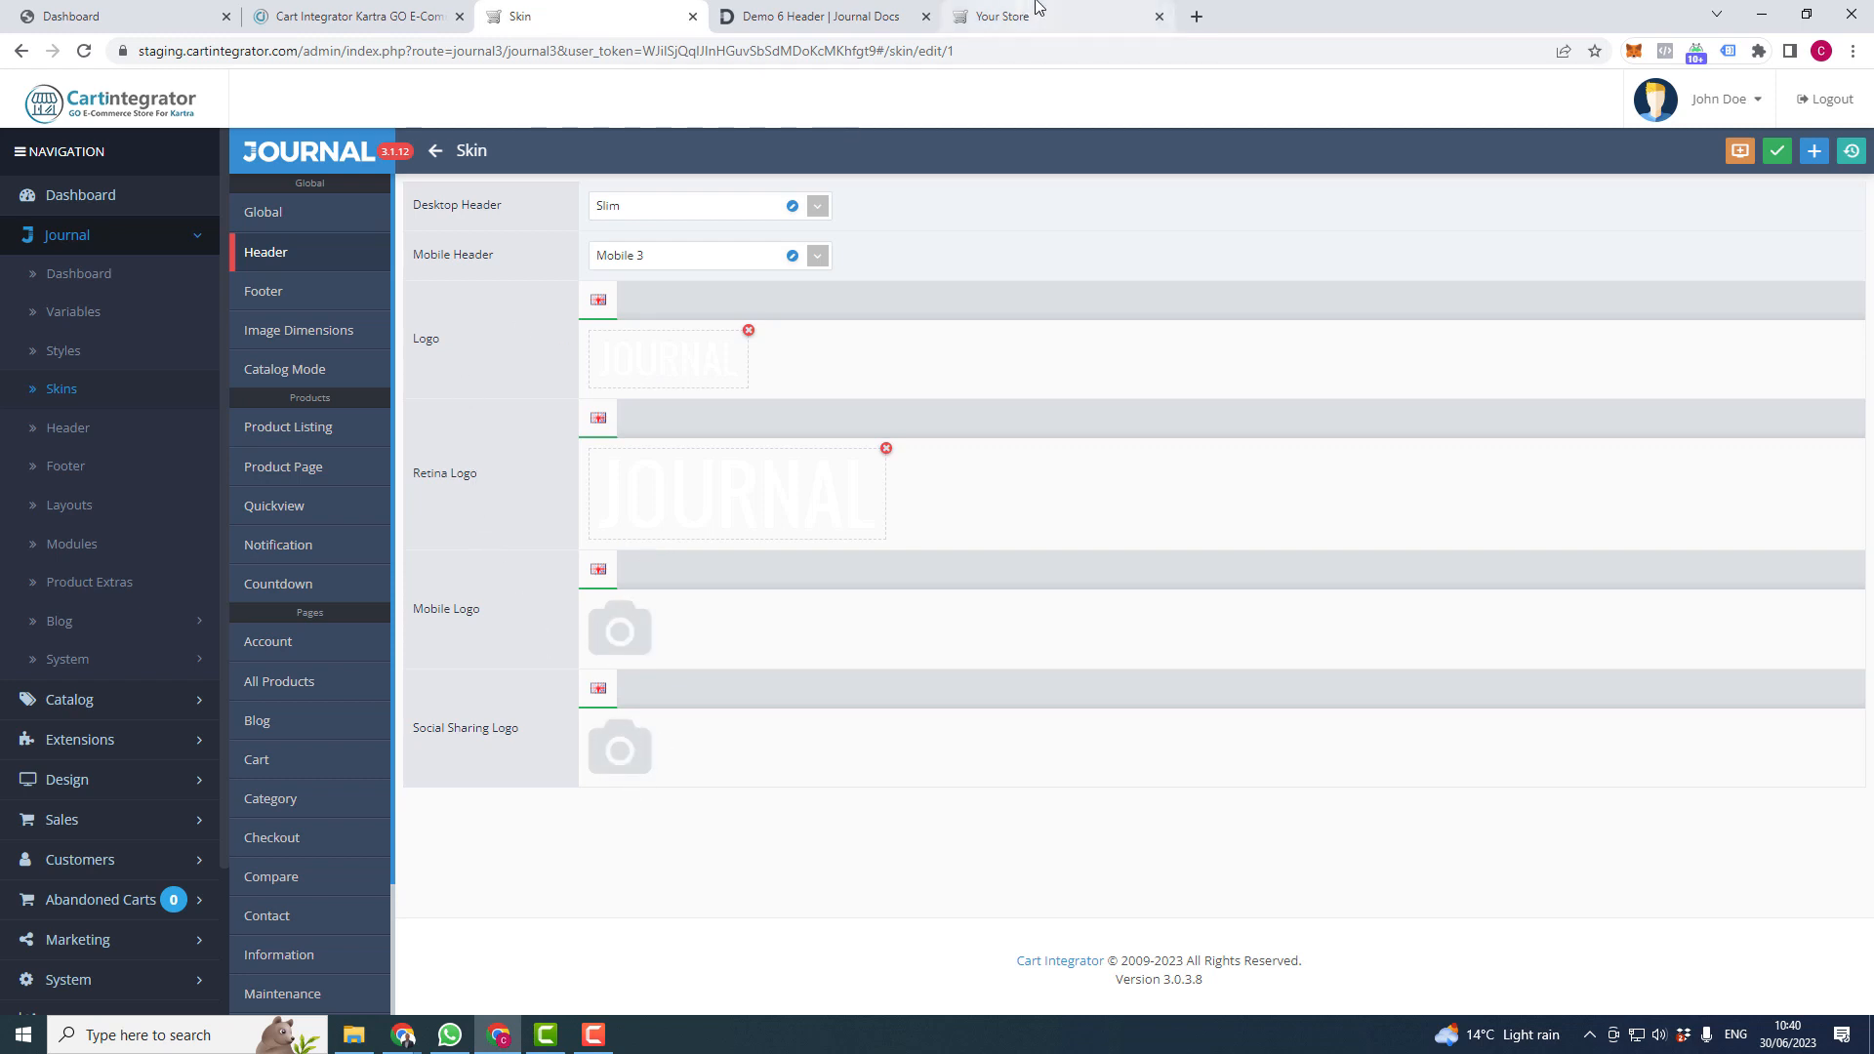
pyautogui.click(871, 17)
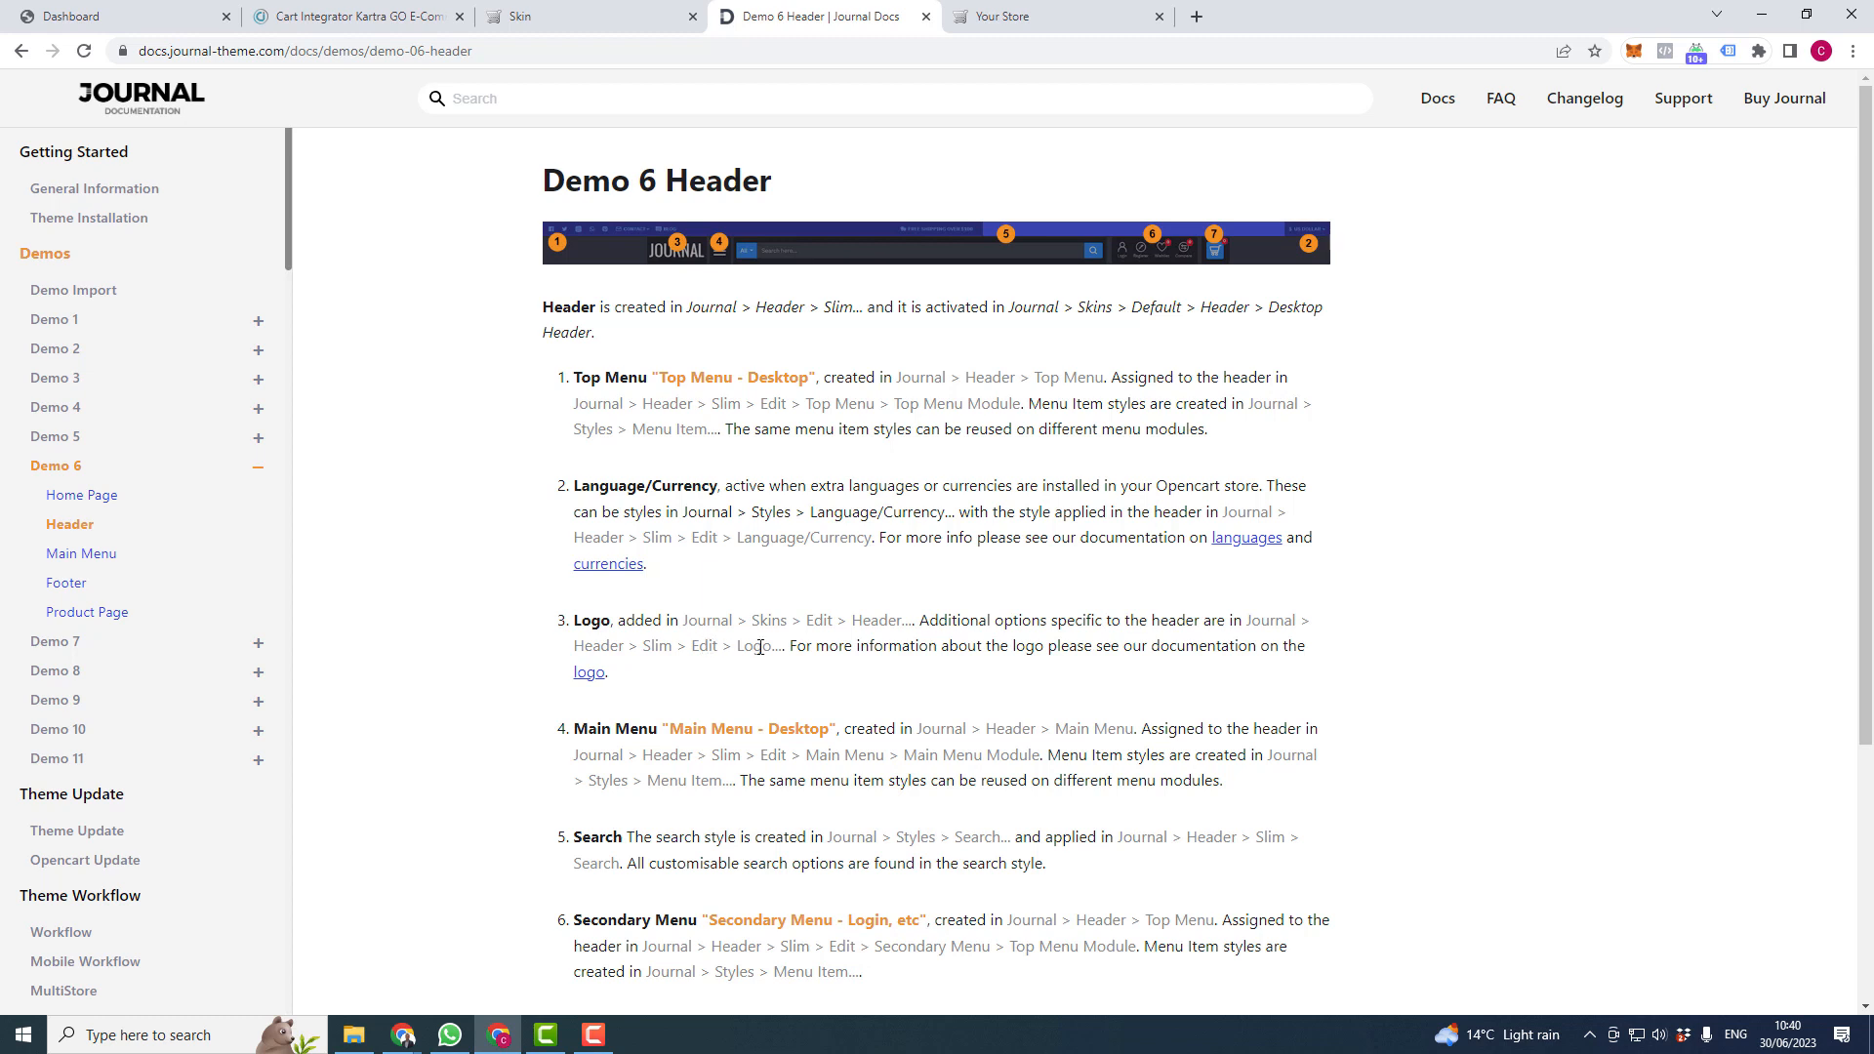
# - Compare the skin header settings with the Demo 6 Header docs, ending on the skin settings
pyautogui.click(586, 17)
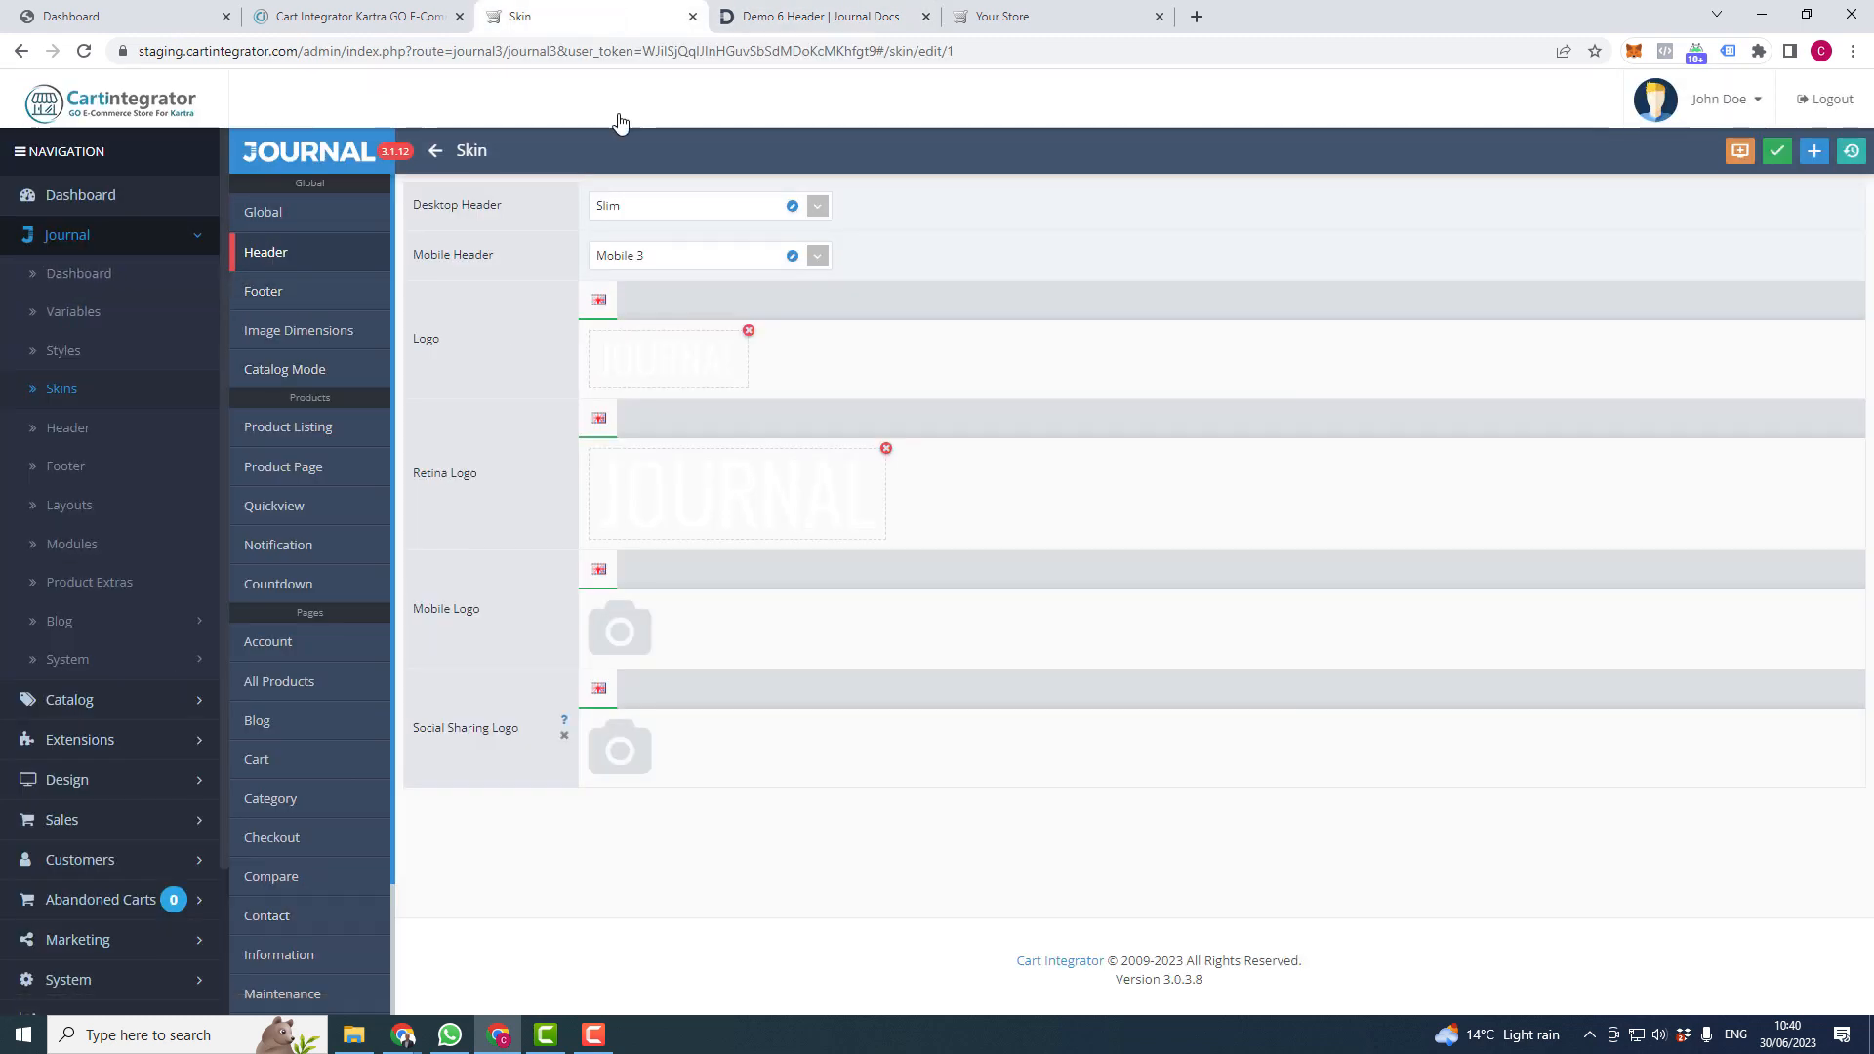
pyautogui.click(820, 17)
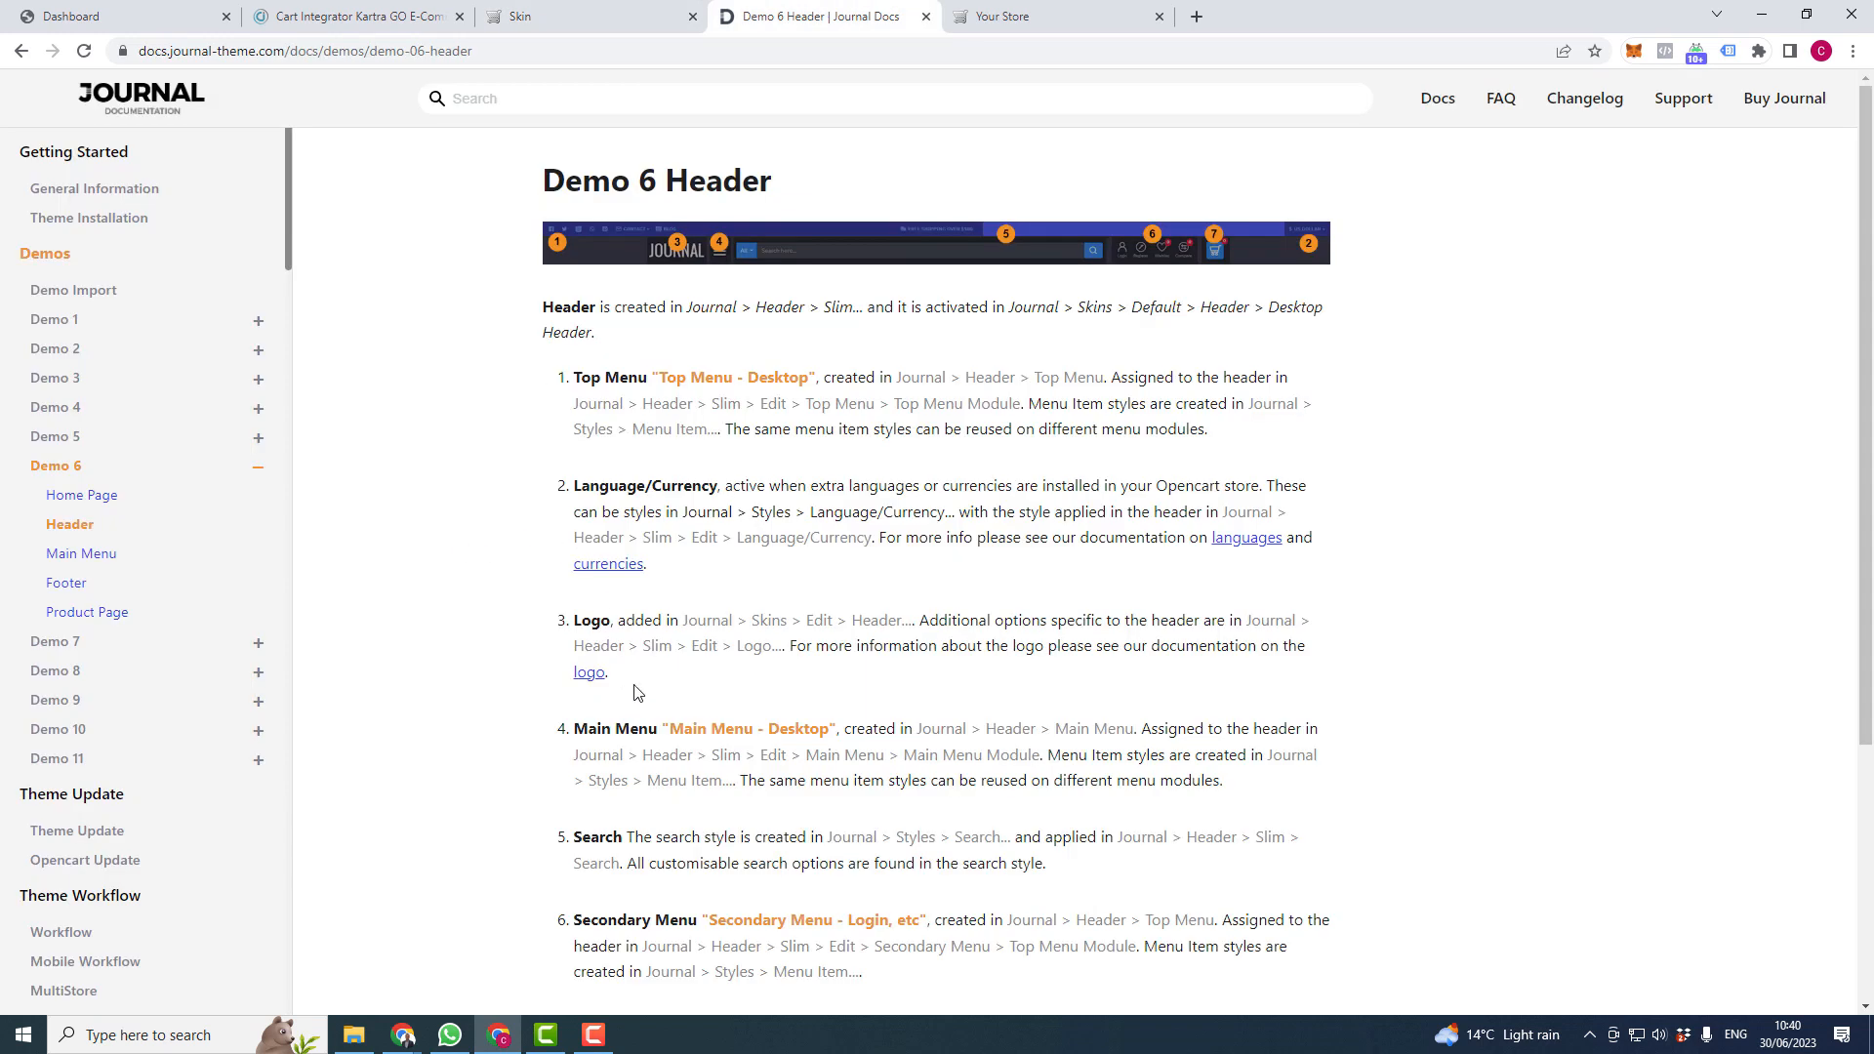
pyautogui.click(586, 14)
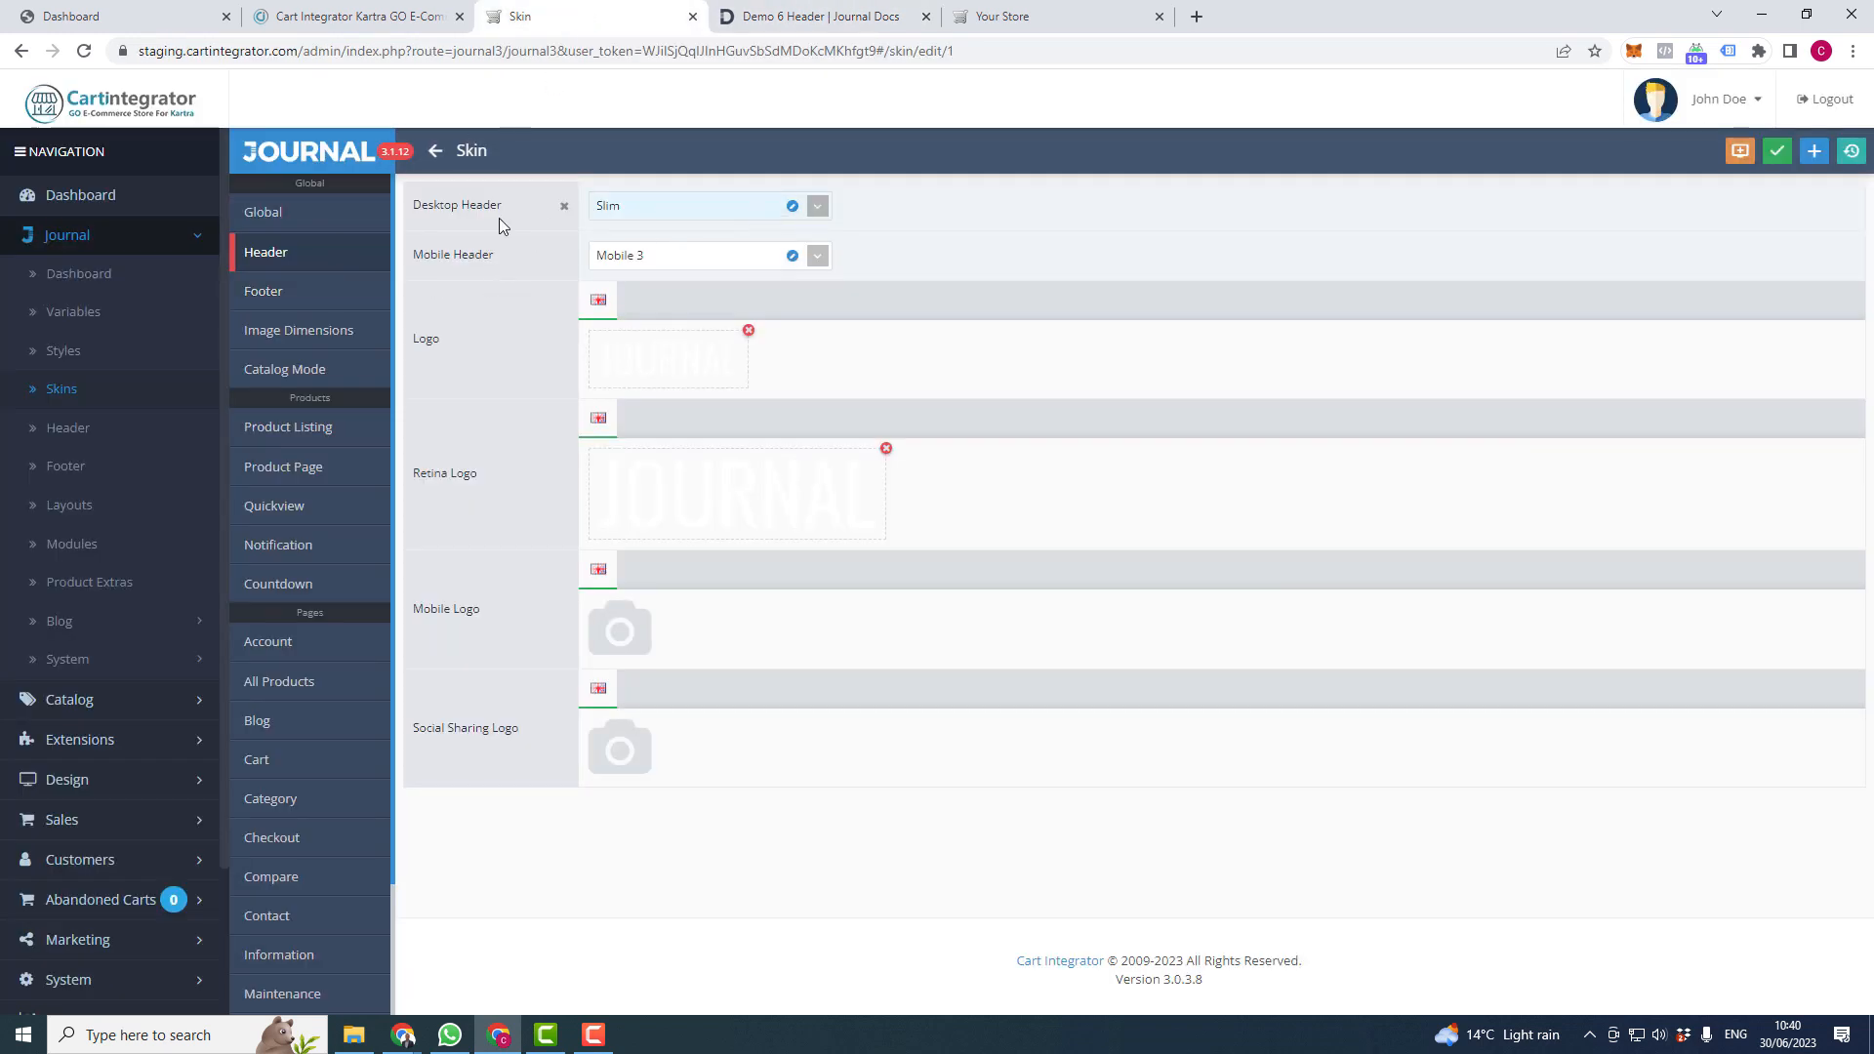
# - Open the Slim desktop header's Logo options, then view the current storefront header
pyautogui.click(791, 207)
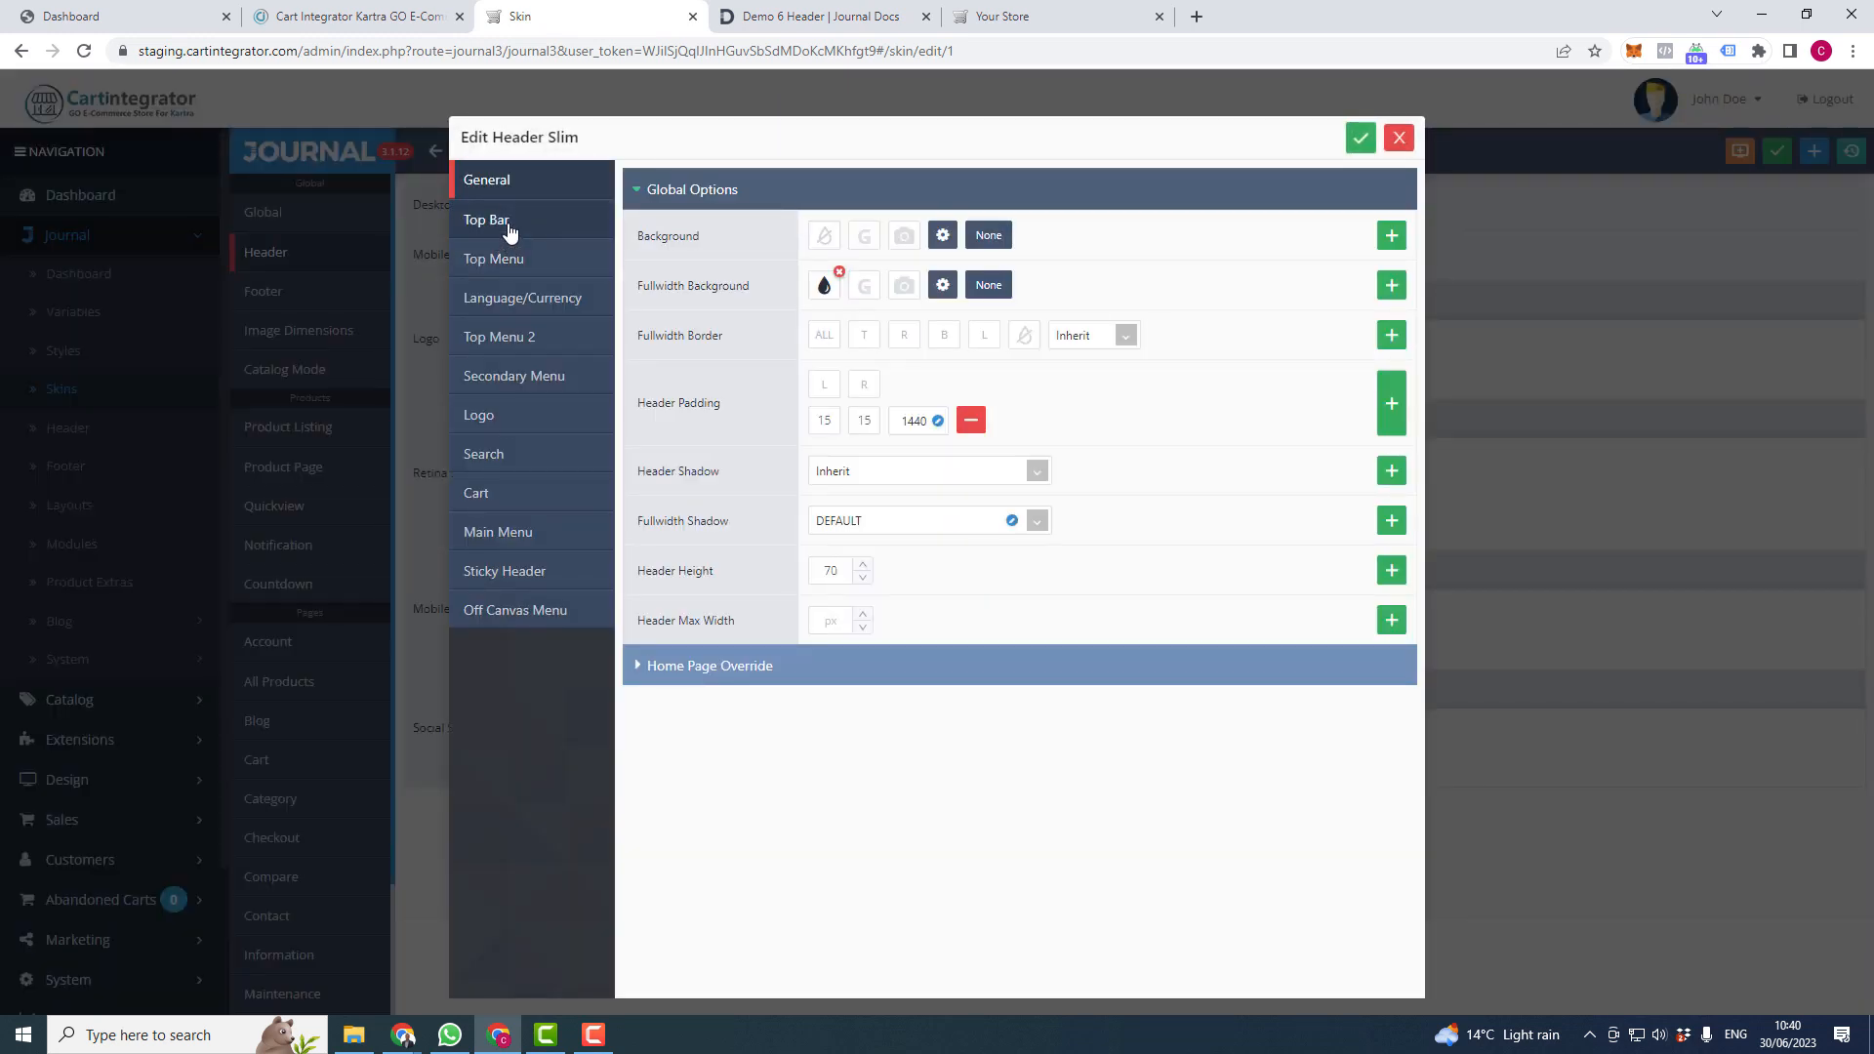
pyautogui.click(507, 225)
pyautogui.click(510, 260)
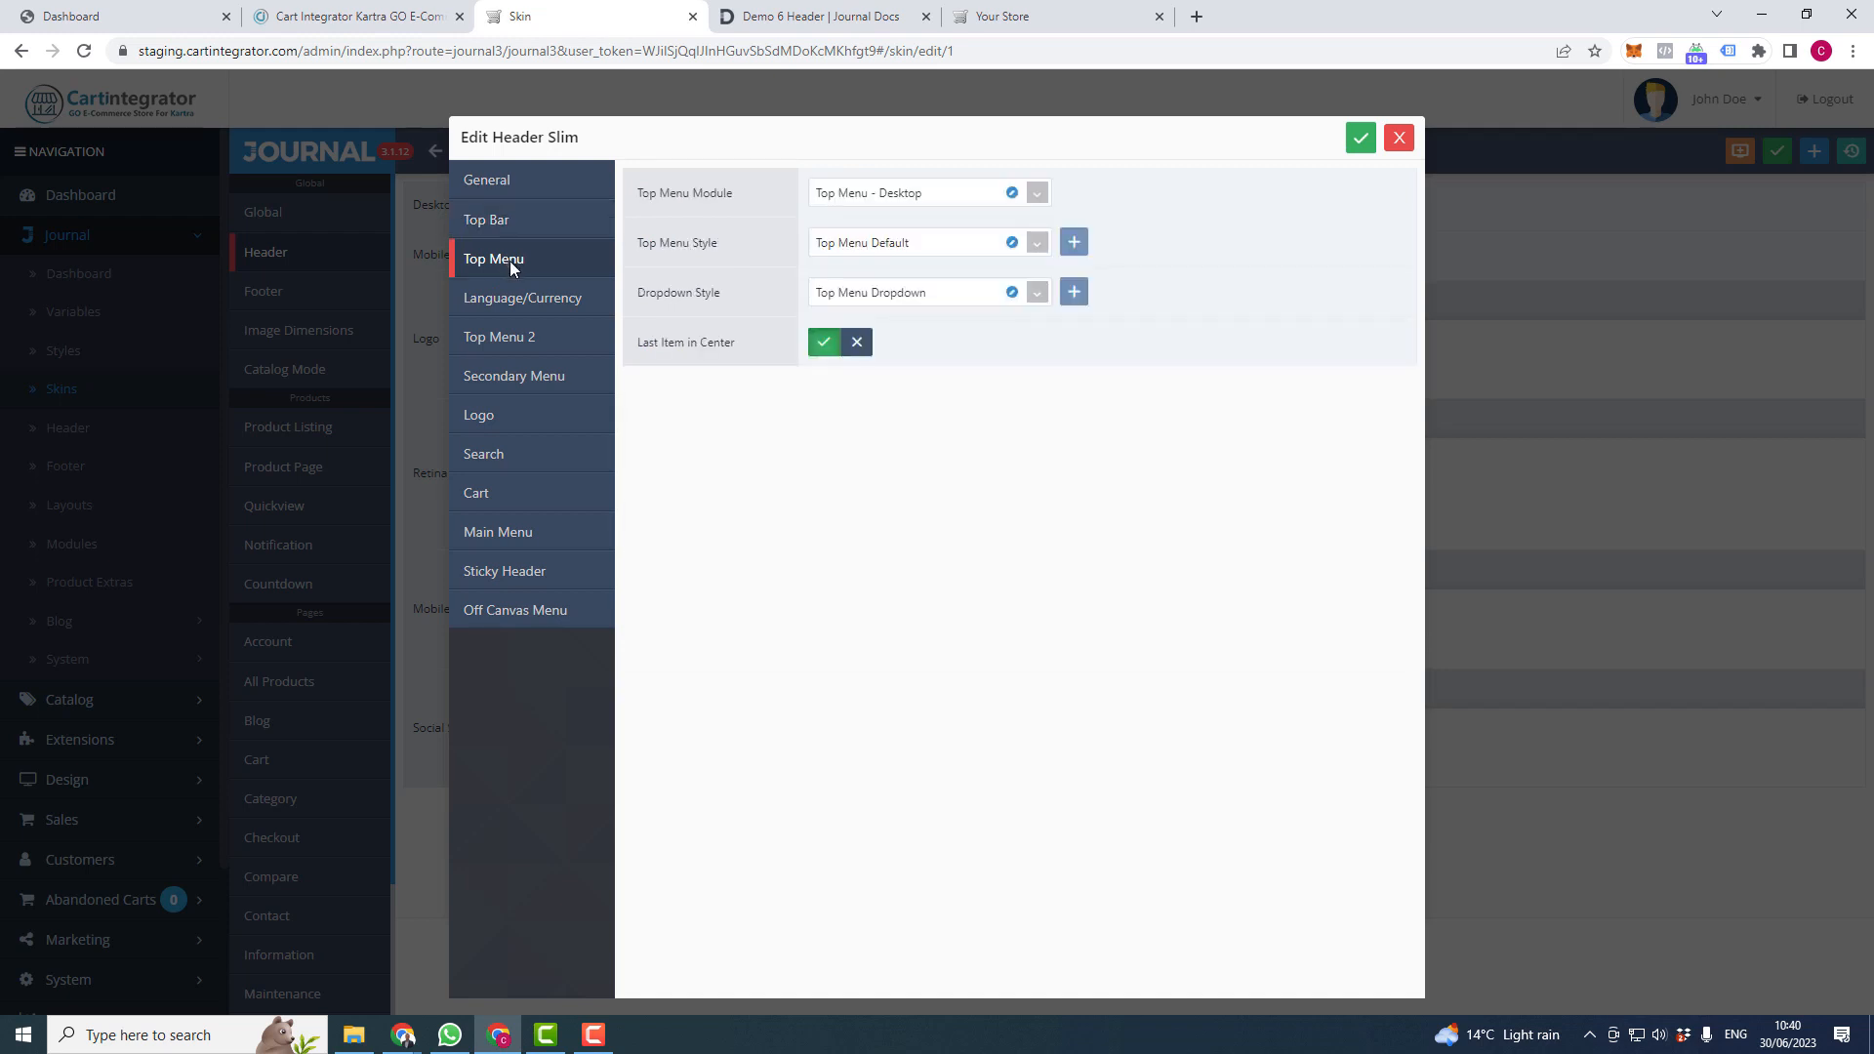
pyautogui.click(503, 420)
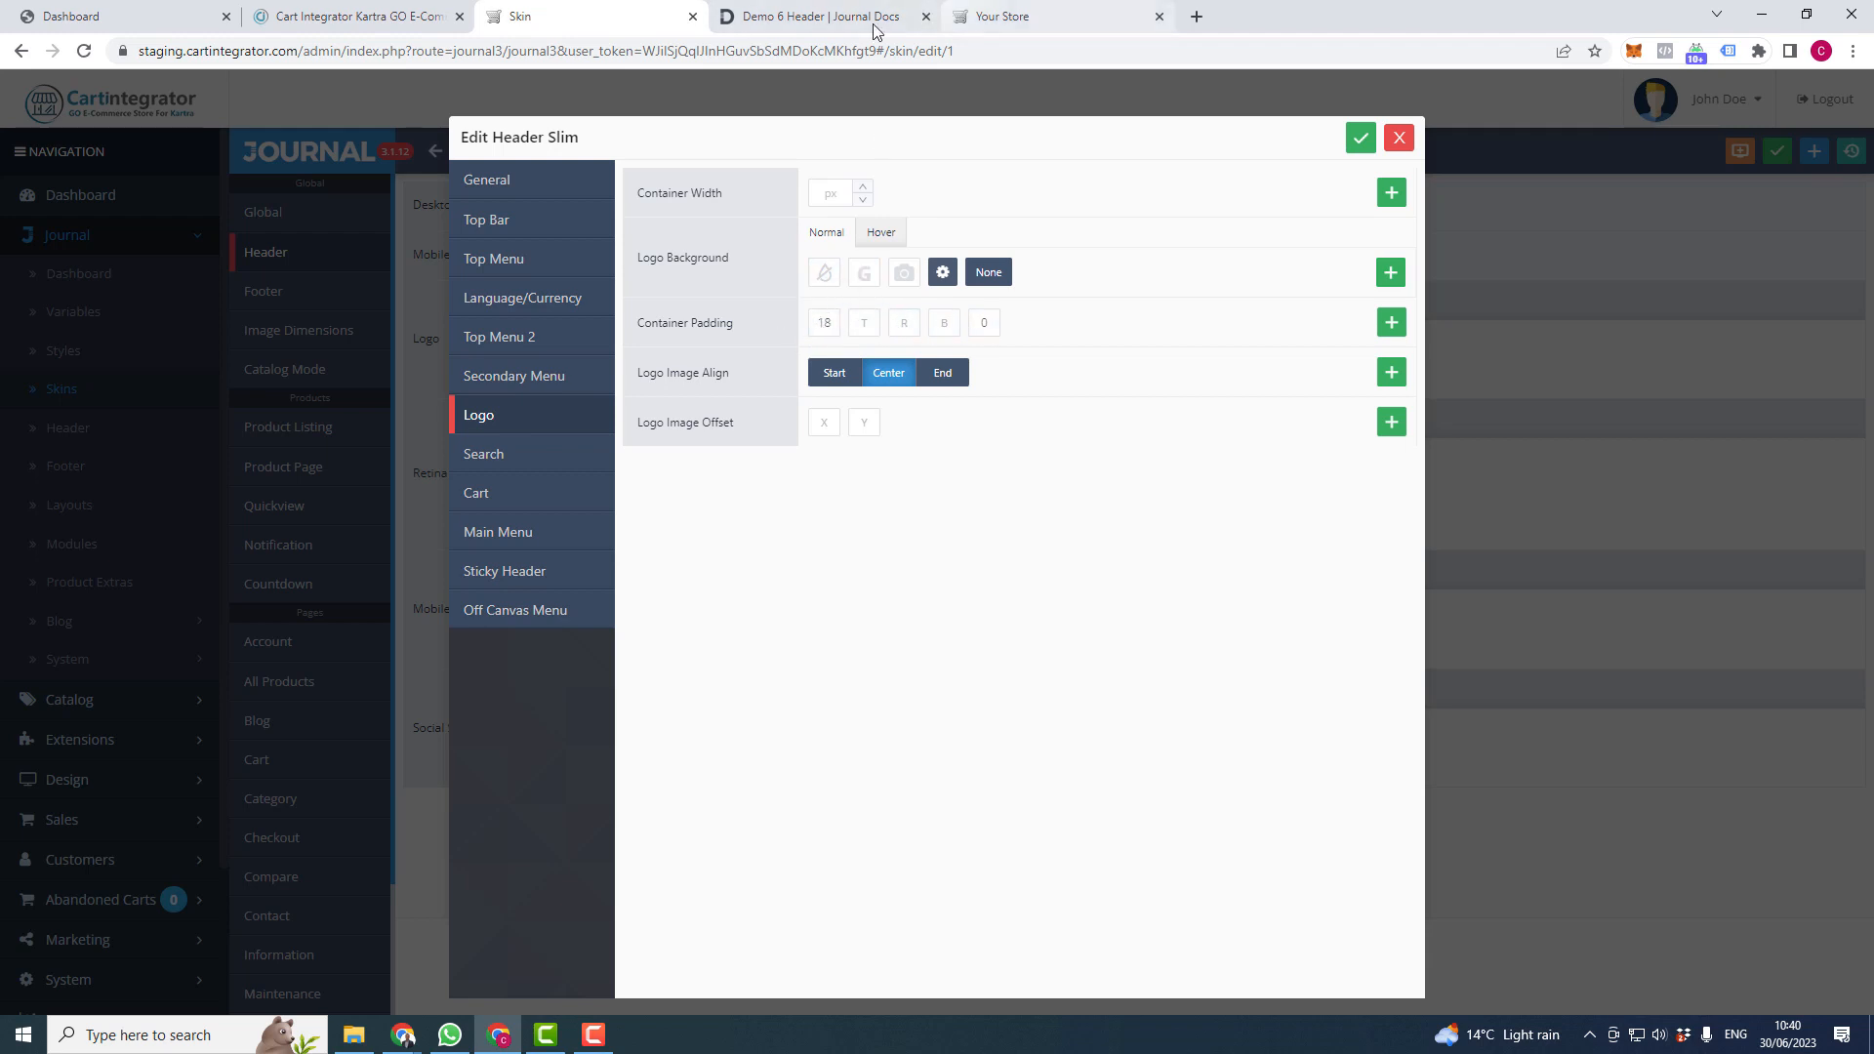
pyautogui.click(818, 16)
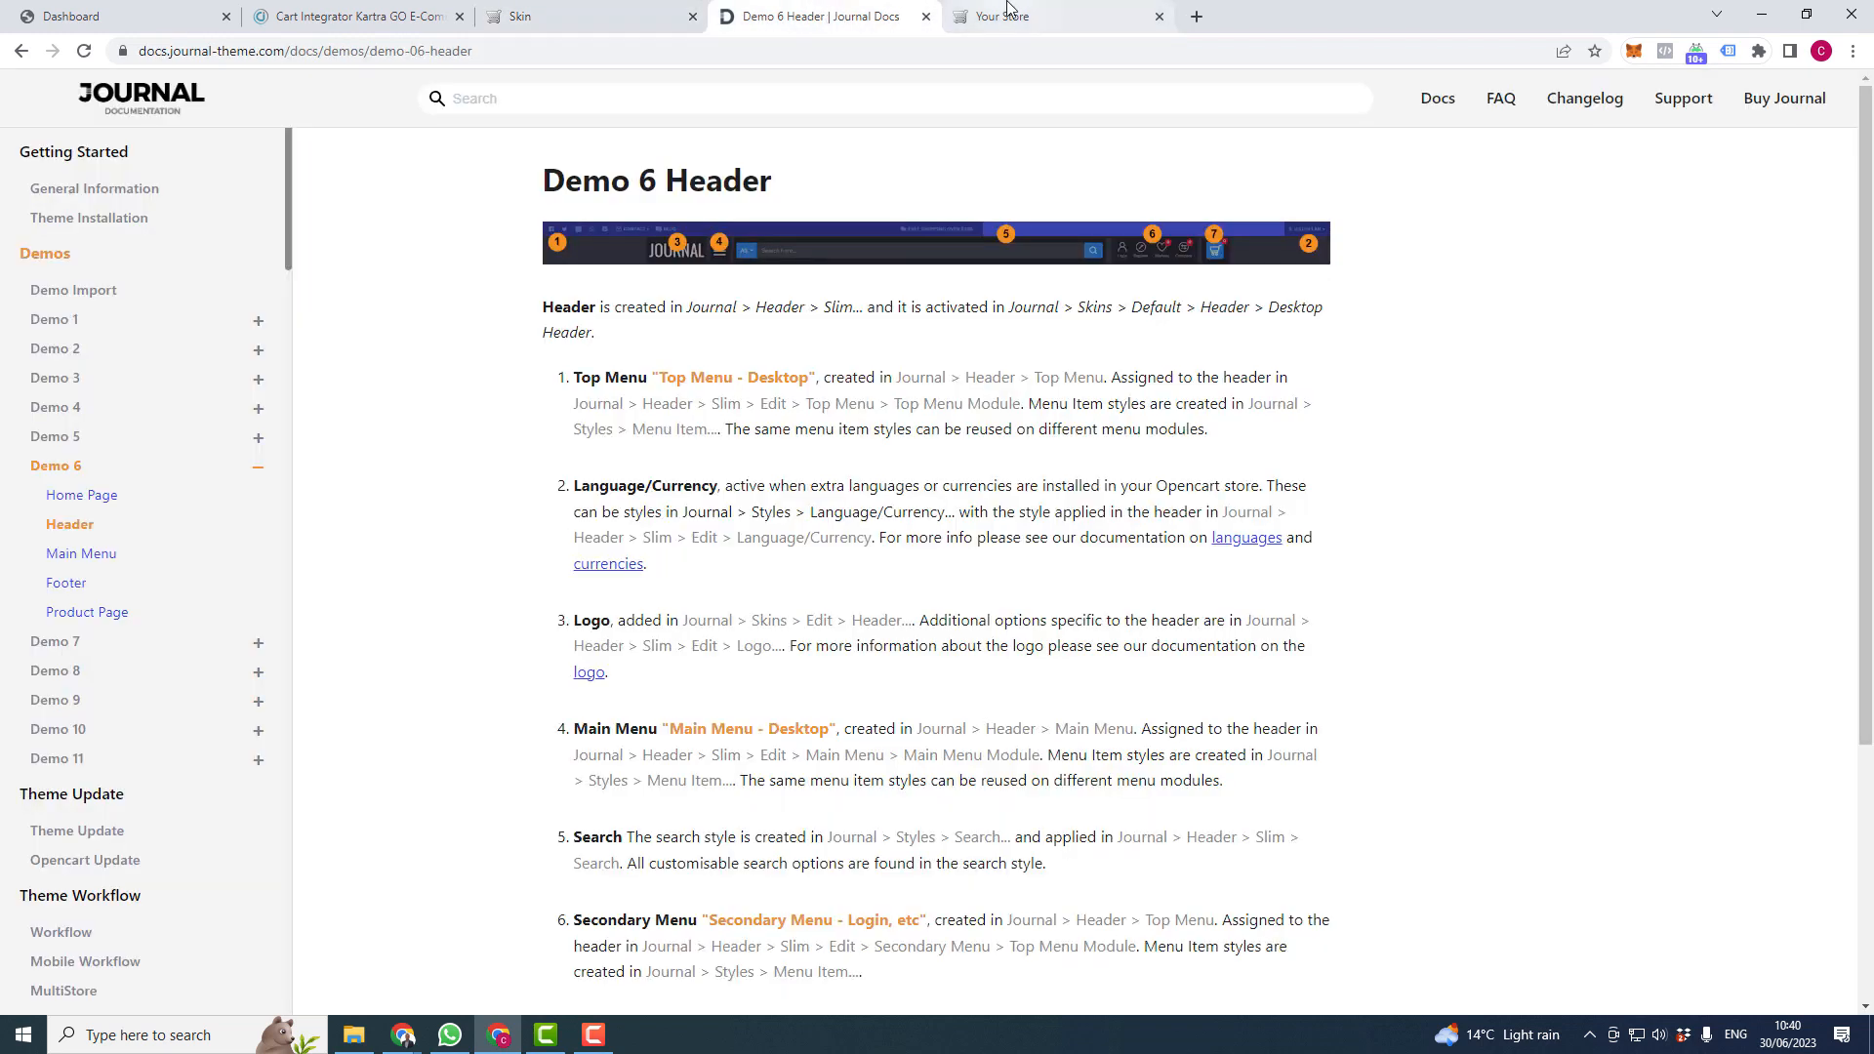
pyautogui.click(977, 16)
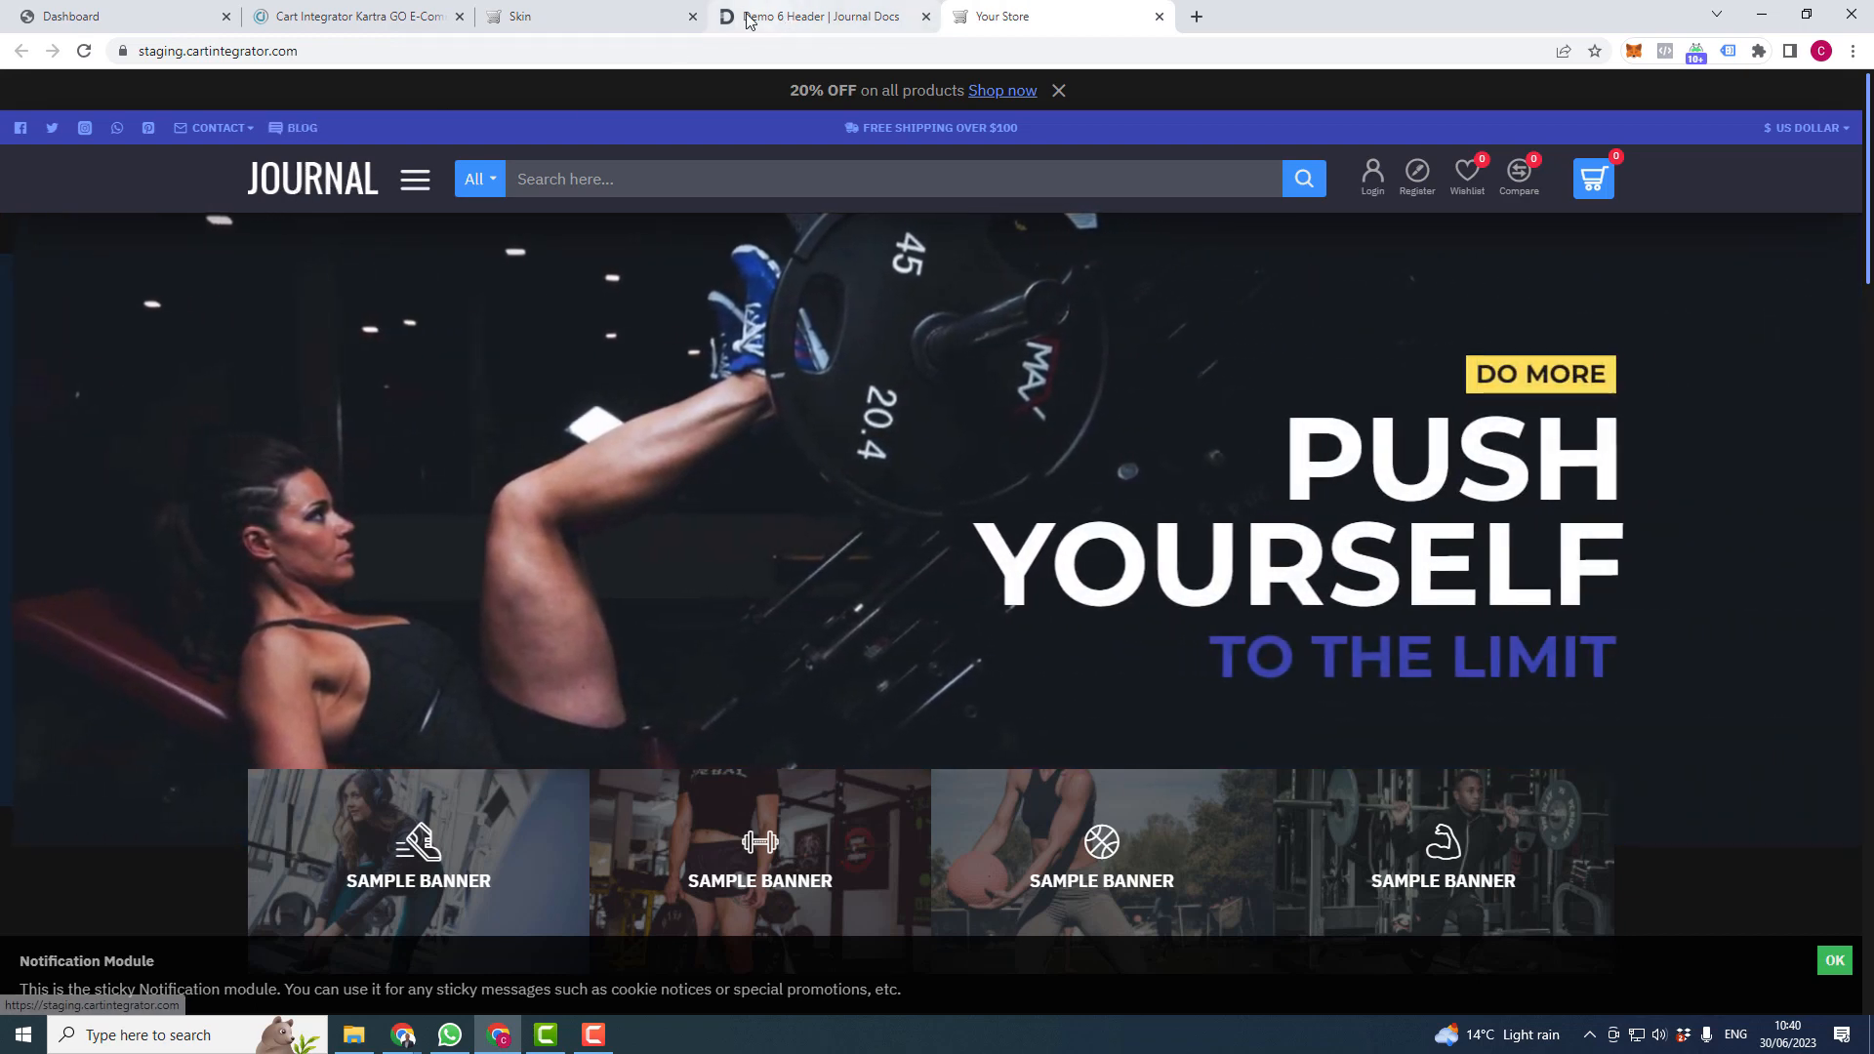
# - Set the Slim header logo container padding to 25, save, and reload the storefront
pyautogui.click(586, 16)
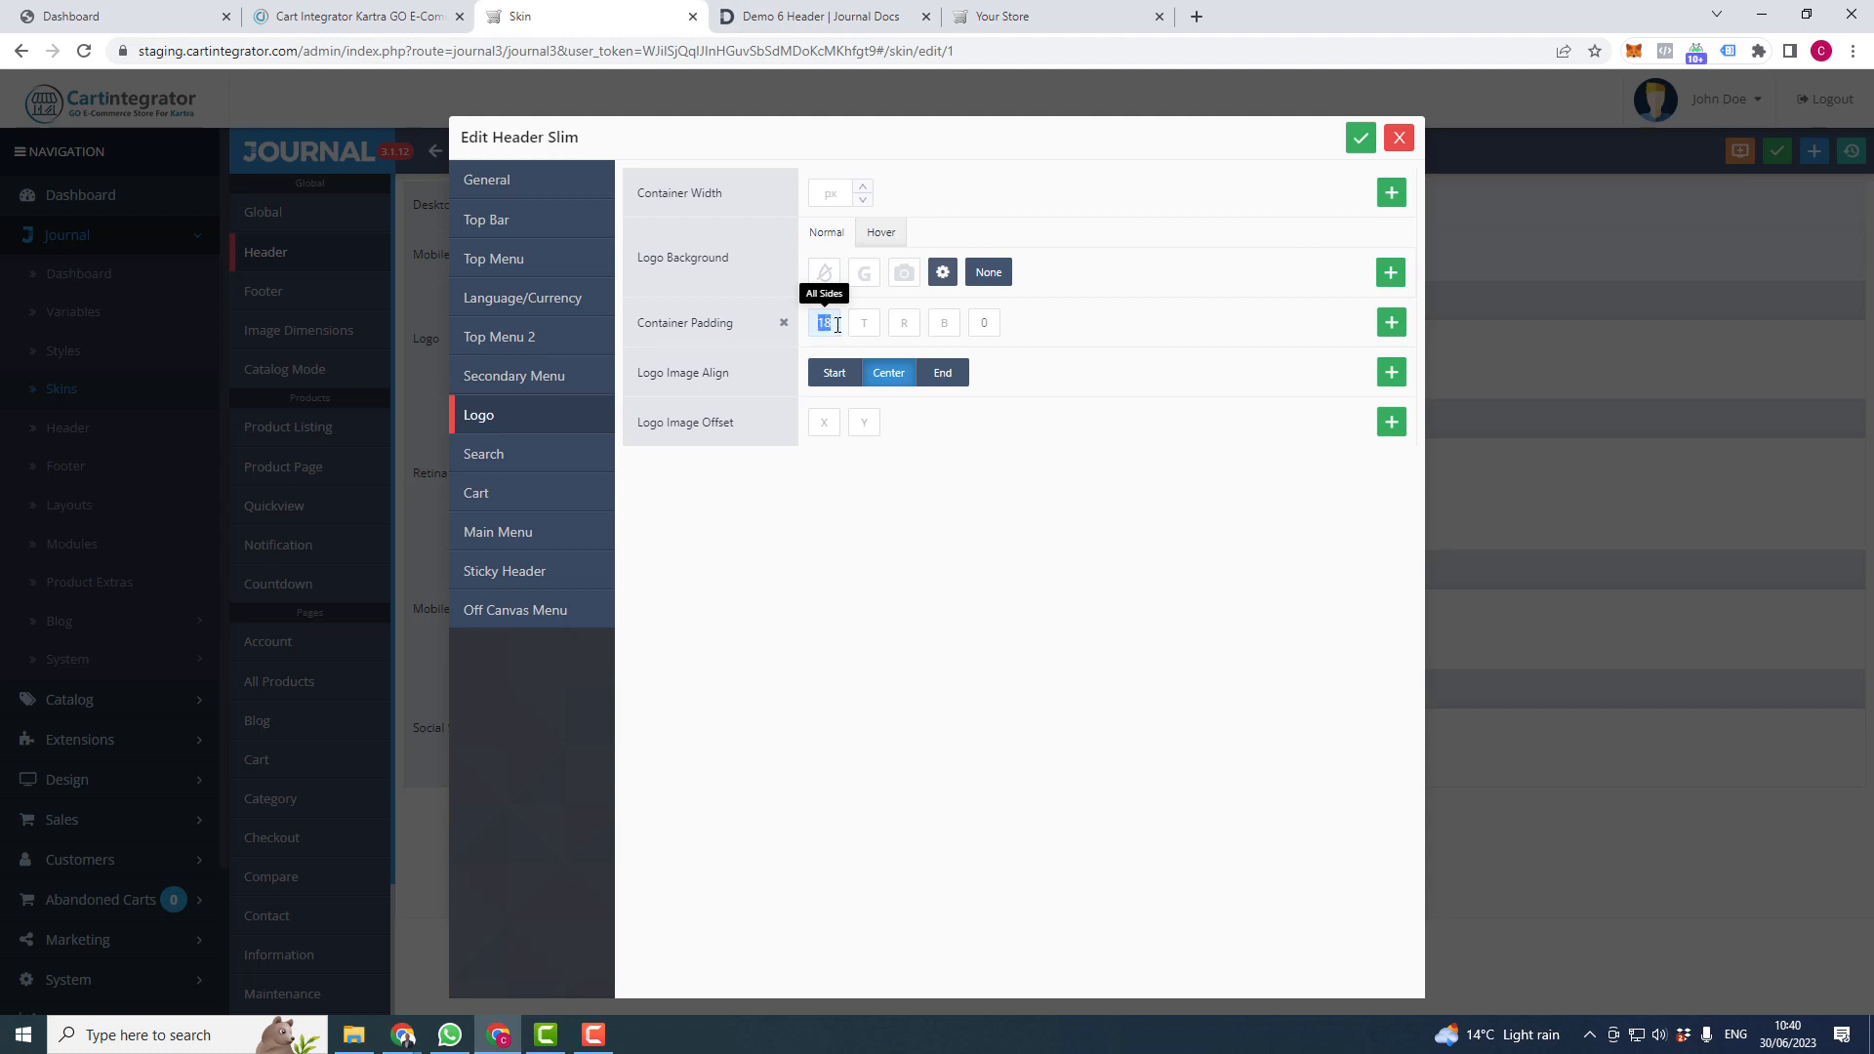
pyautogui.click(841, 325)
pyautogui.write('25')
pyautogui.click(1359, 140)
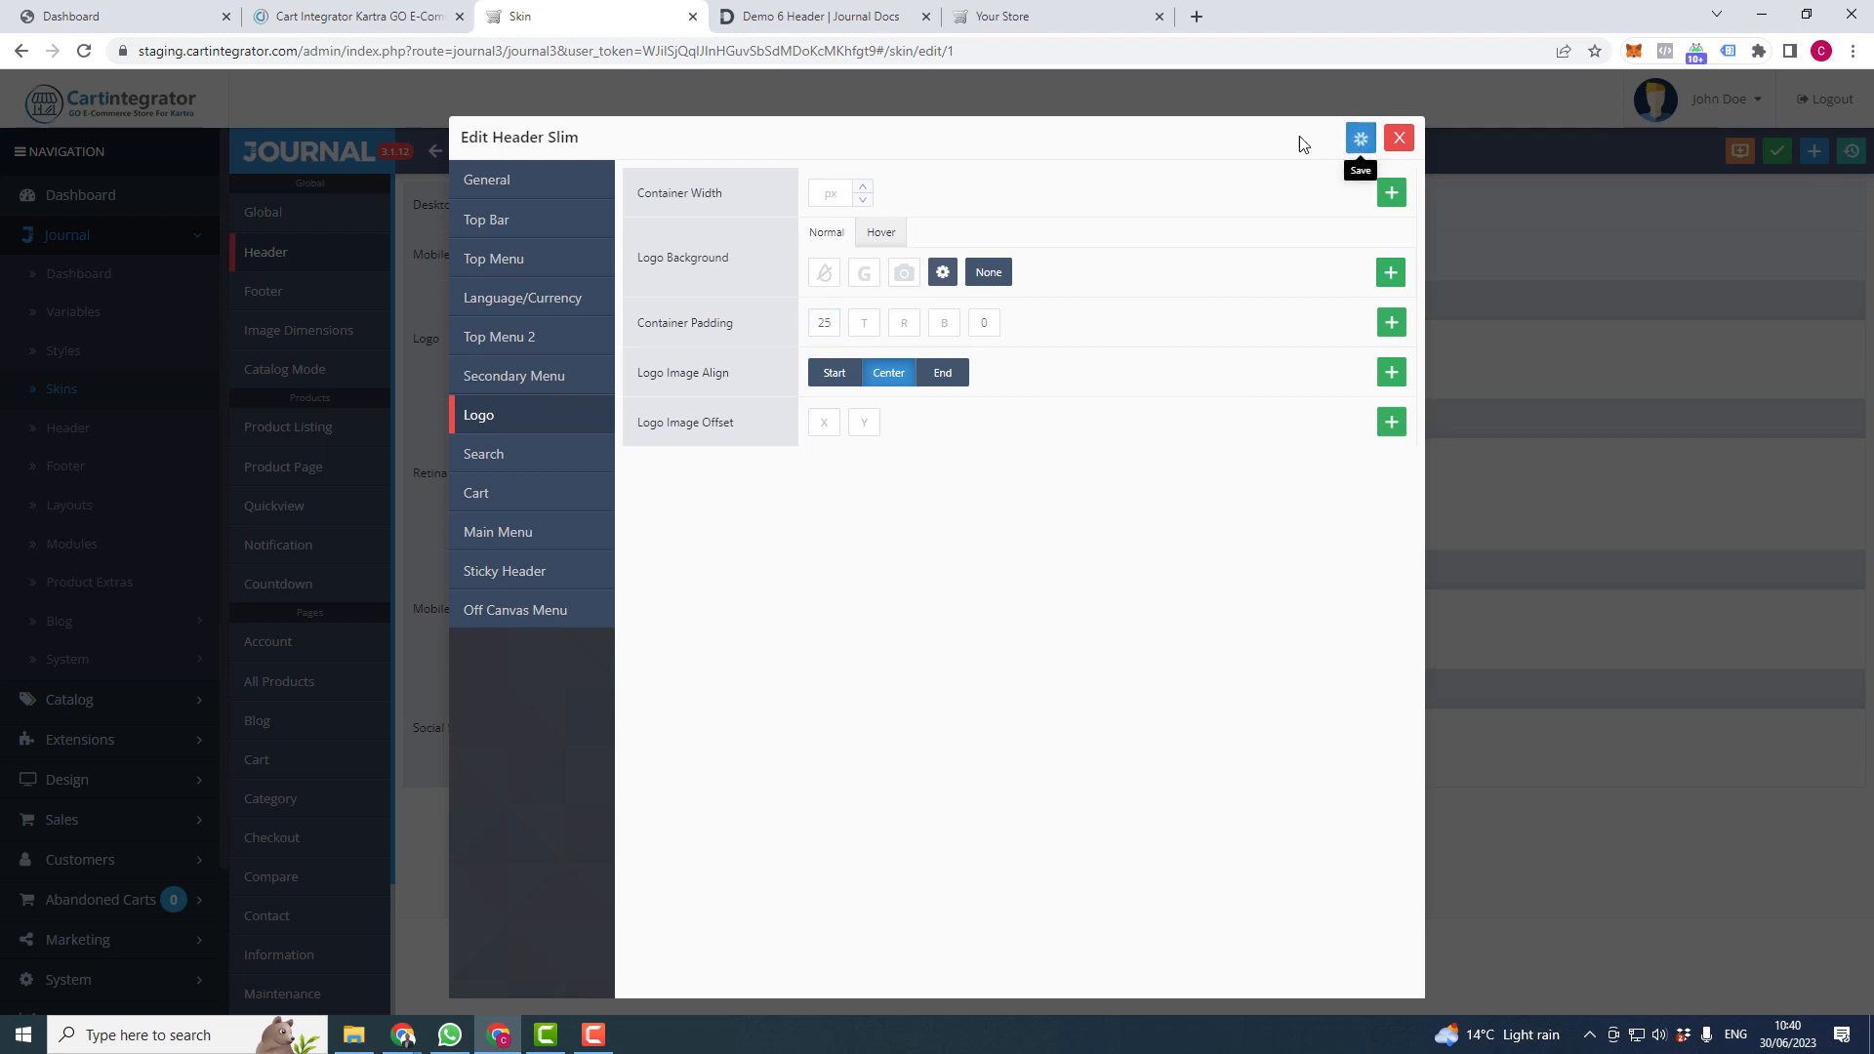
pyautogui.click(1028, 14)
pyautogui.rightClick(1028, 13)
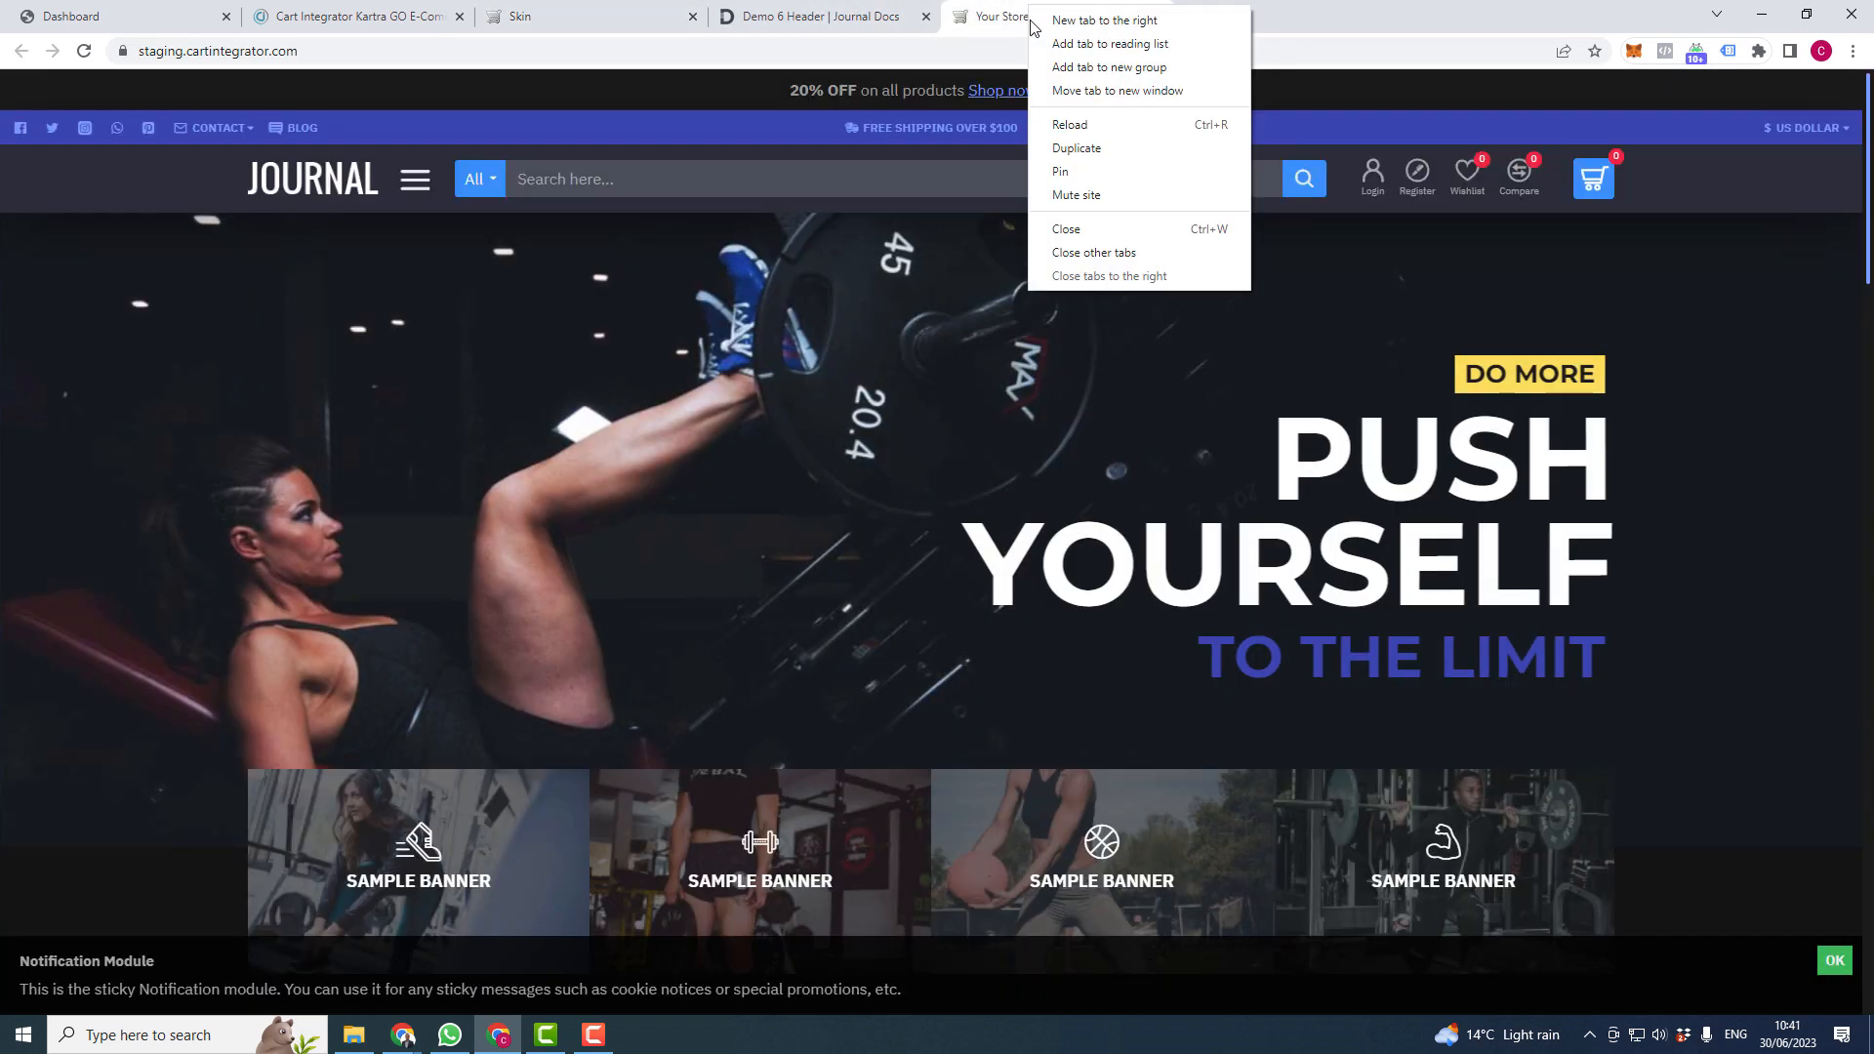
pyautogui.click(1080, 126)
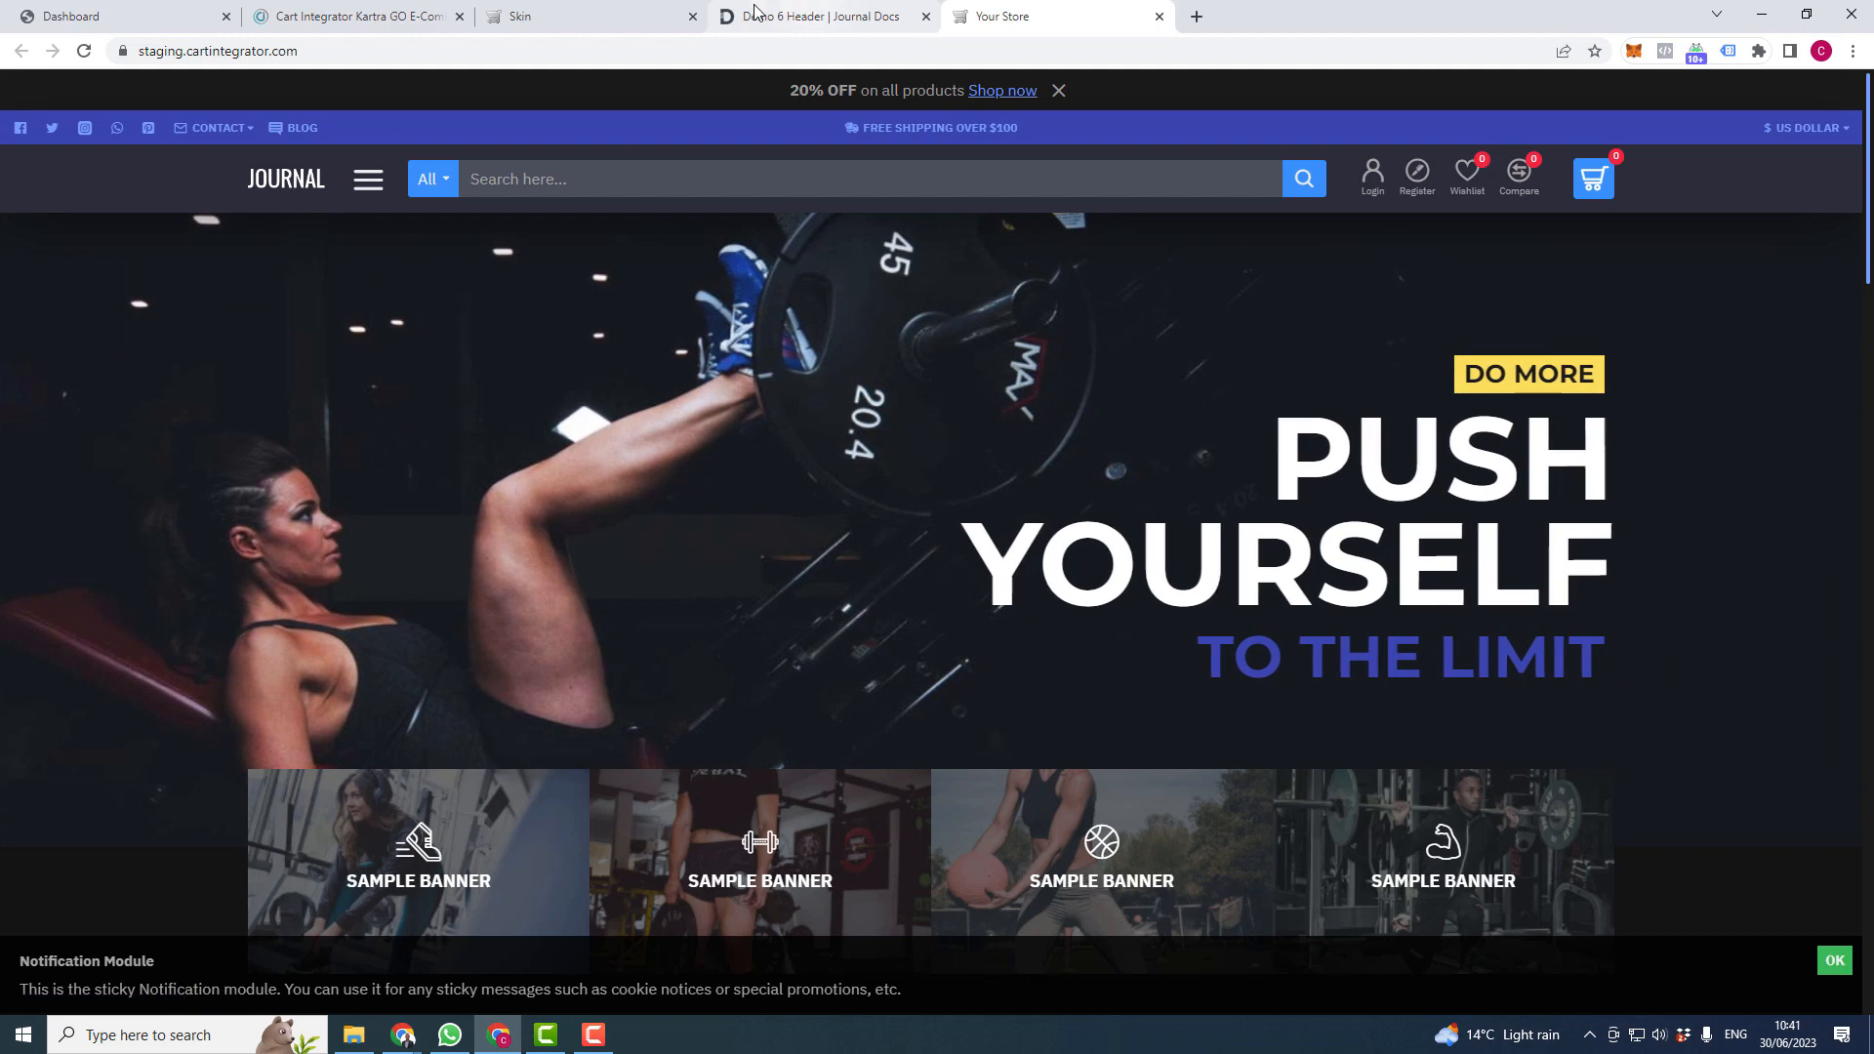
# - Change the logo container padding to 0, save, and reload the storefront
pyautogui.click(613, 15)
pyautogui.click(833, 321)
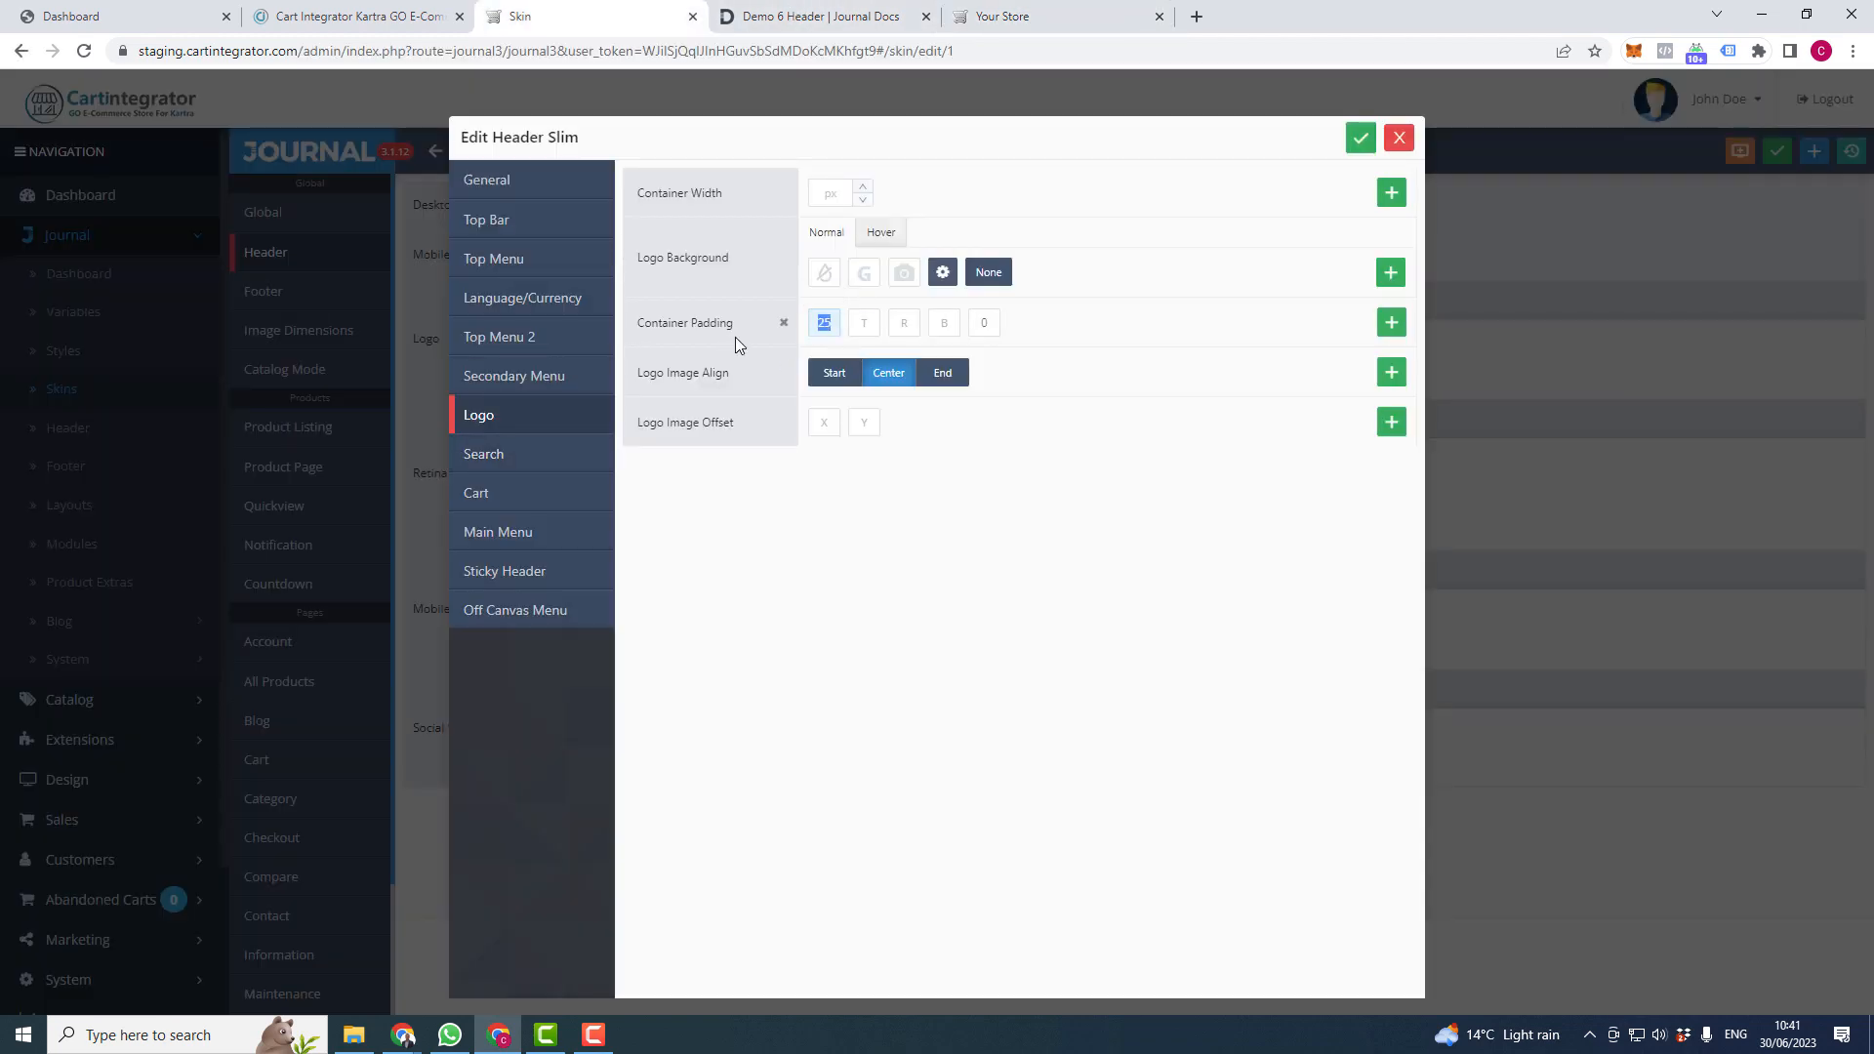
pyautogui.write('0')
pyautogui.click(1355, 143)
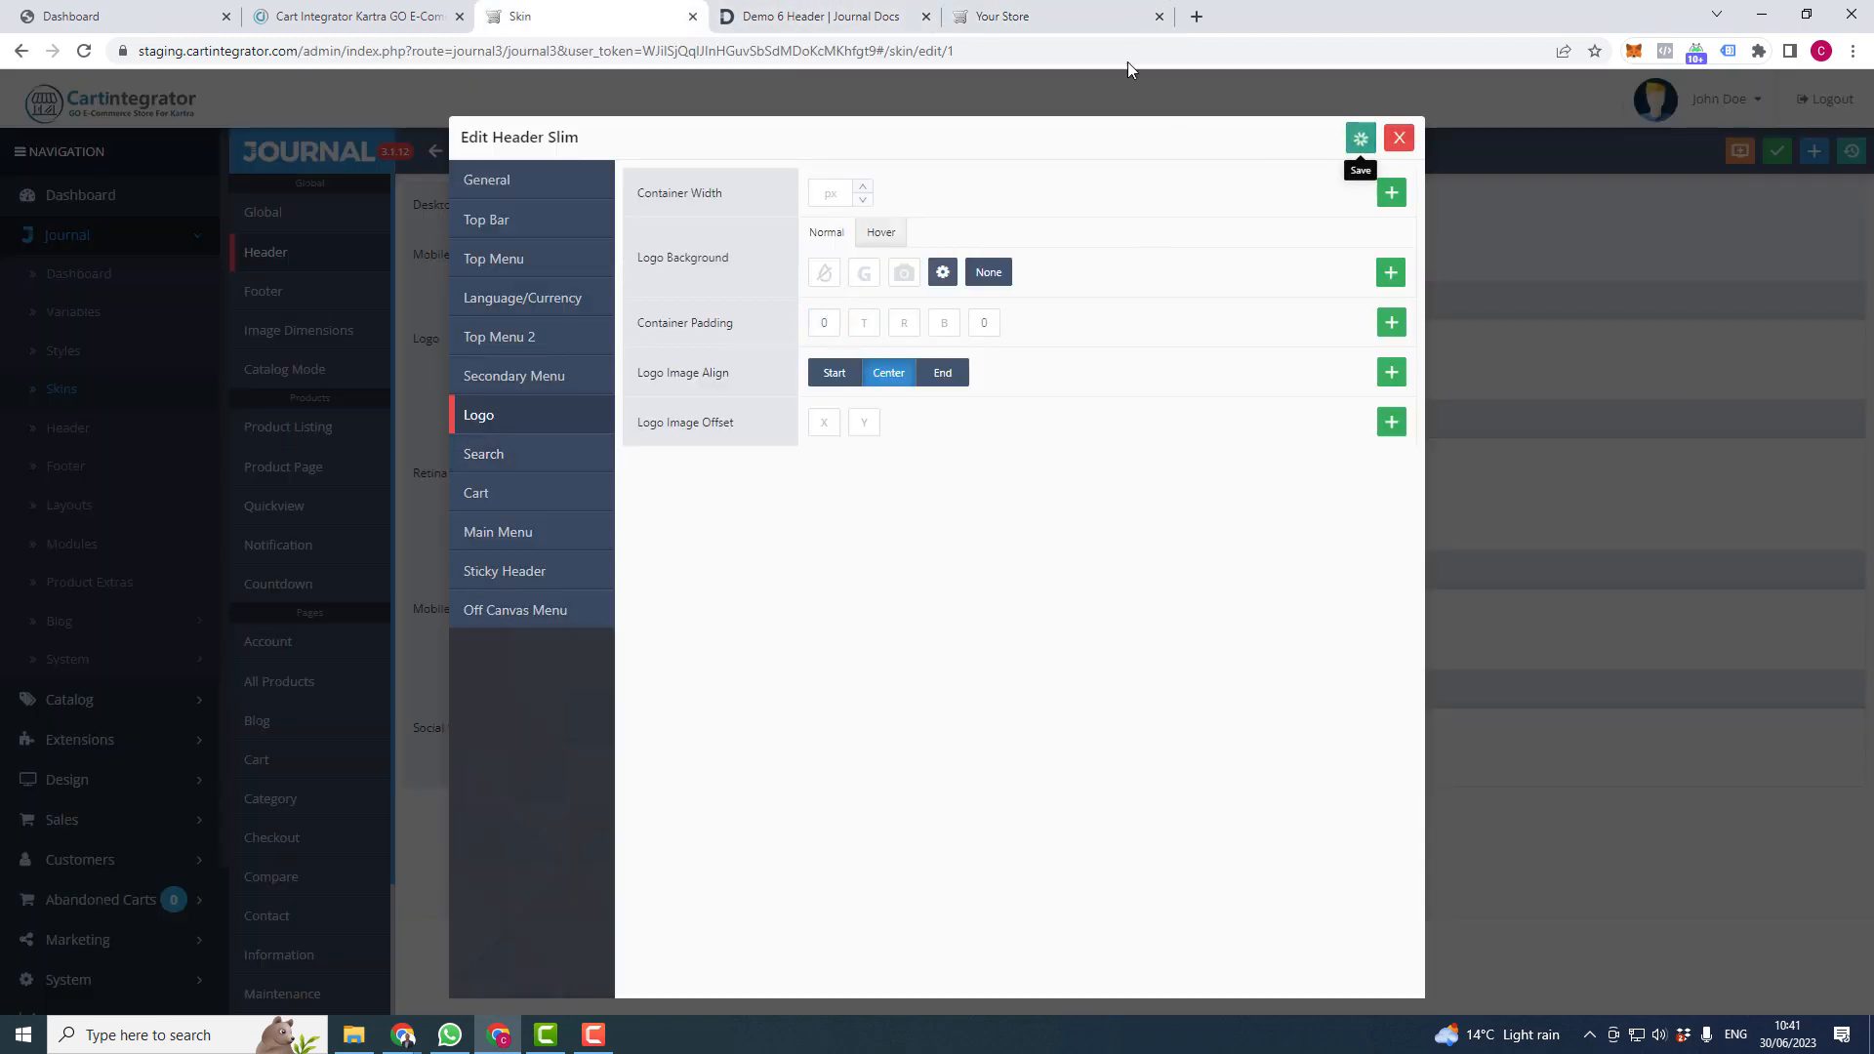
pyautogui.click(1018, 13)
pyautogui.rightClick(1018, 14)
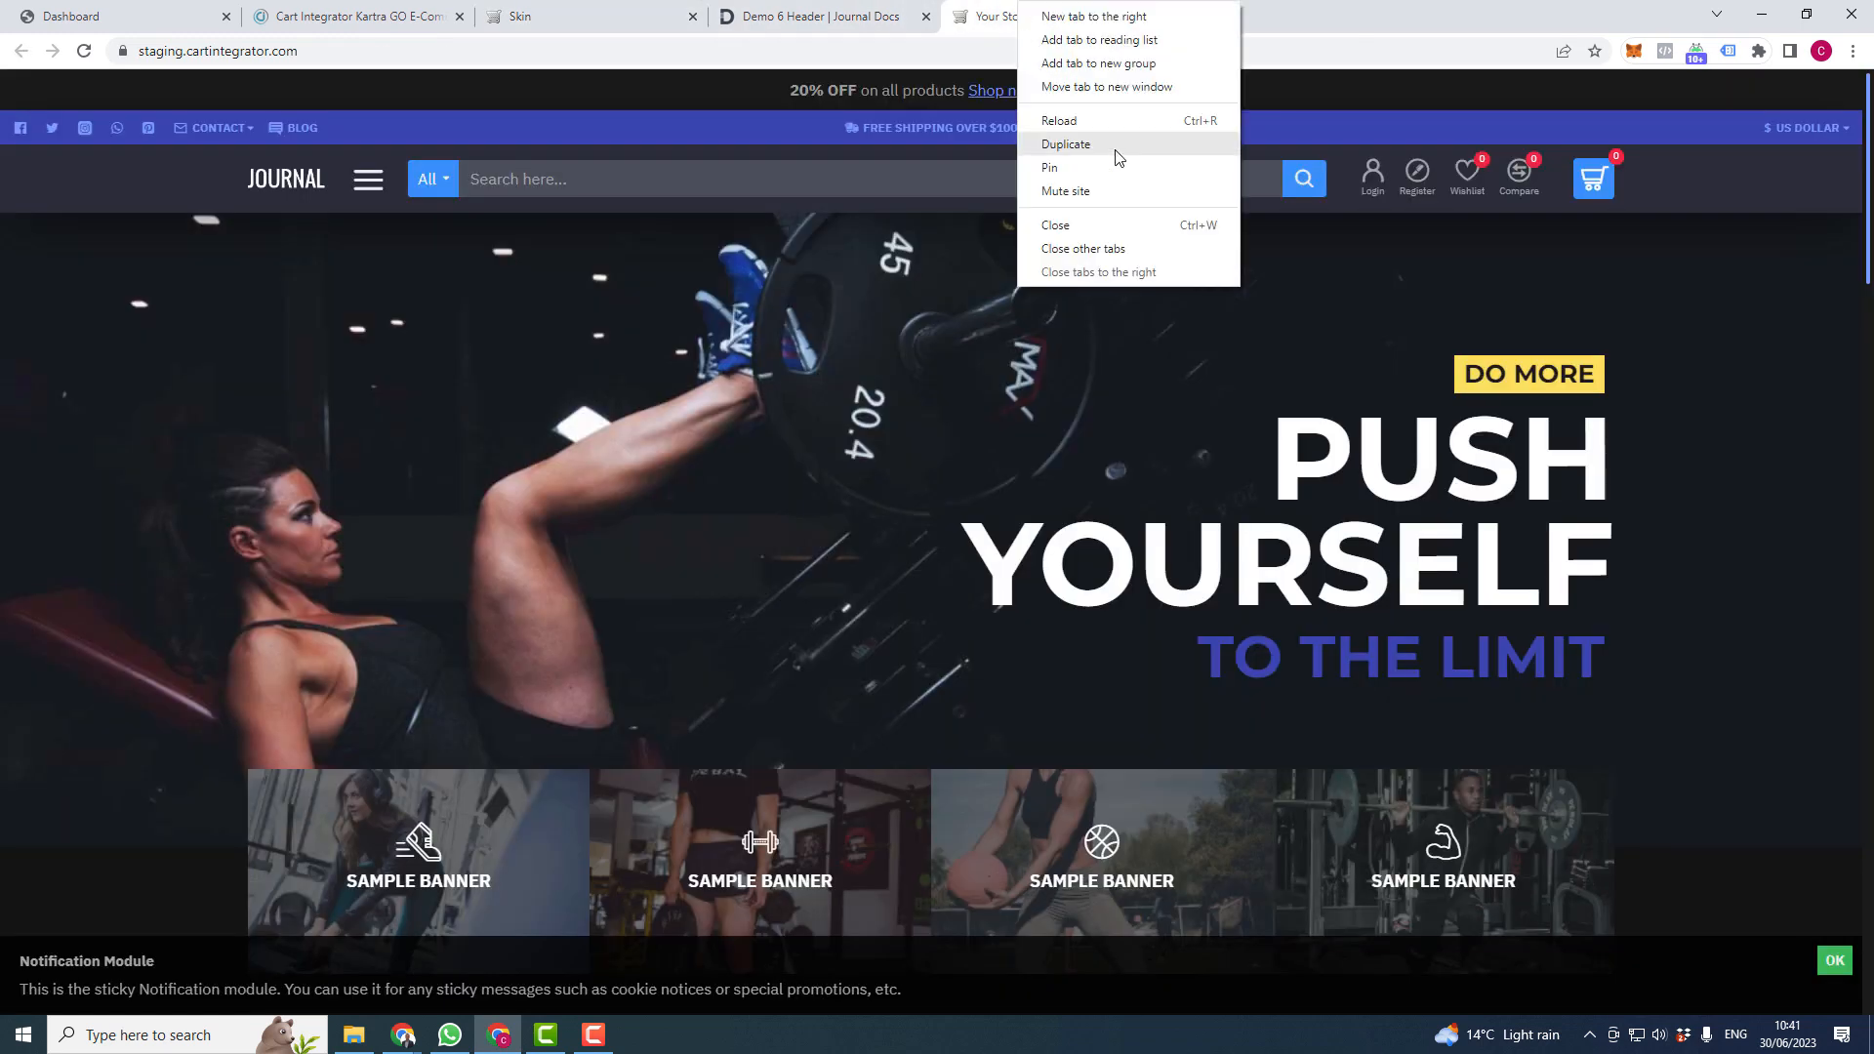
pyautogui.click(1103, 117)
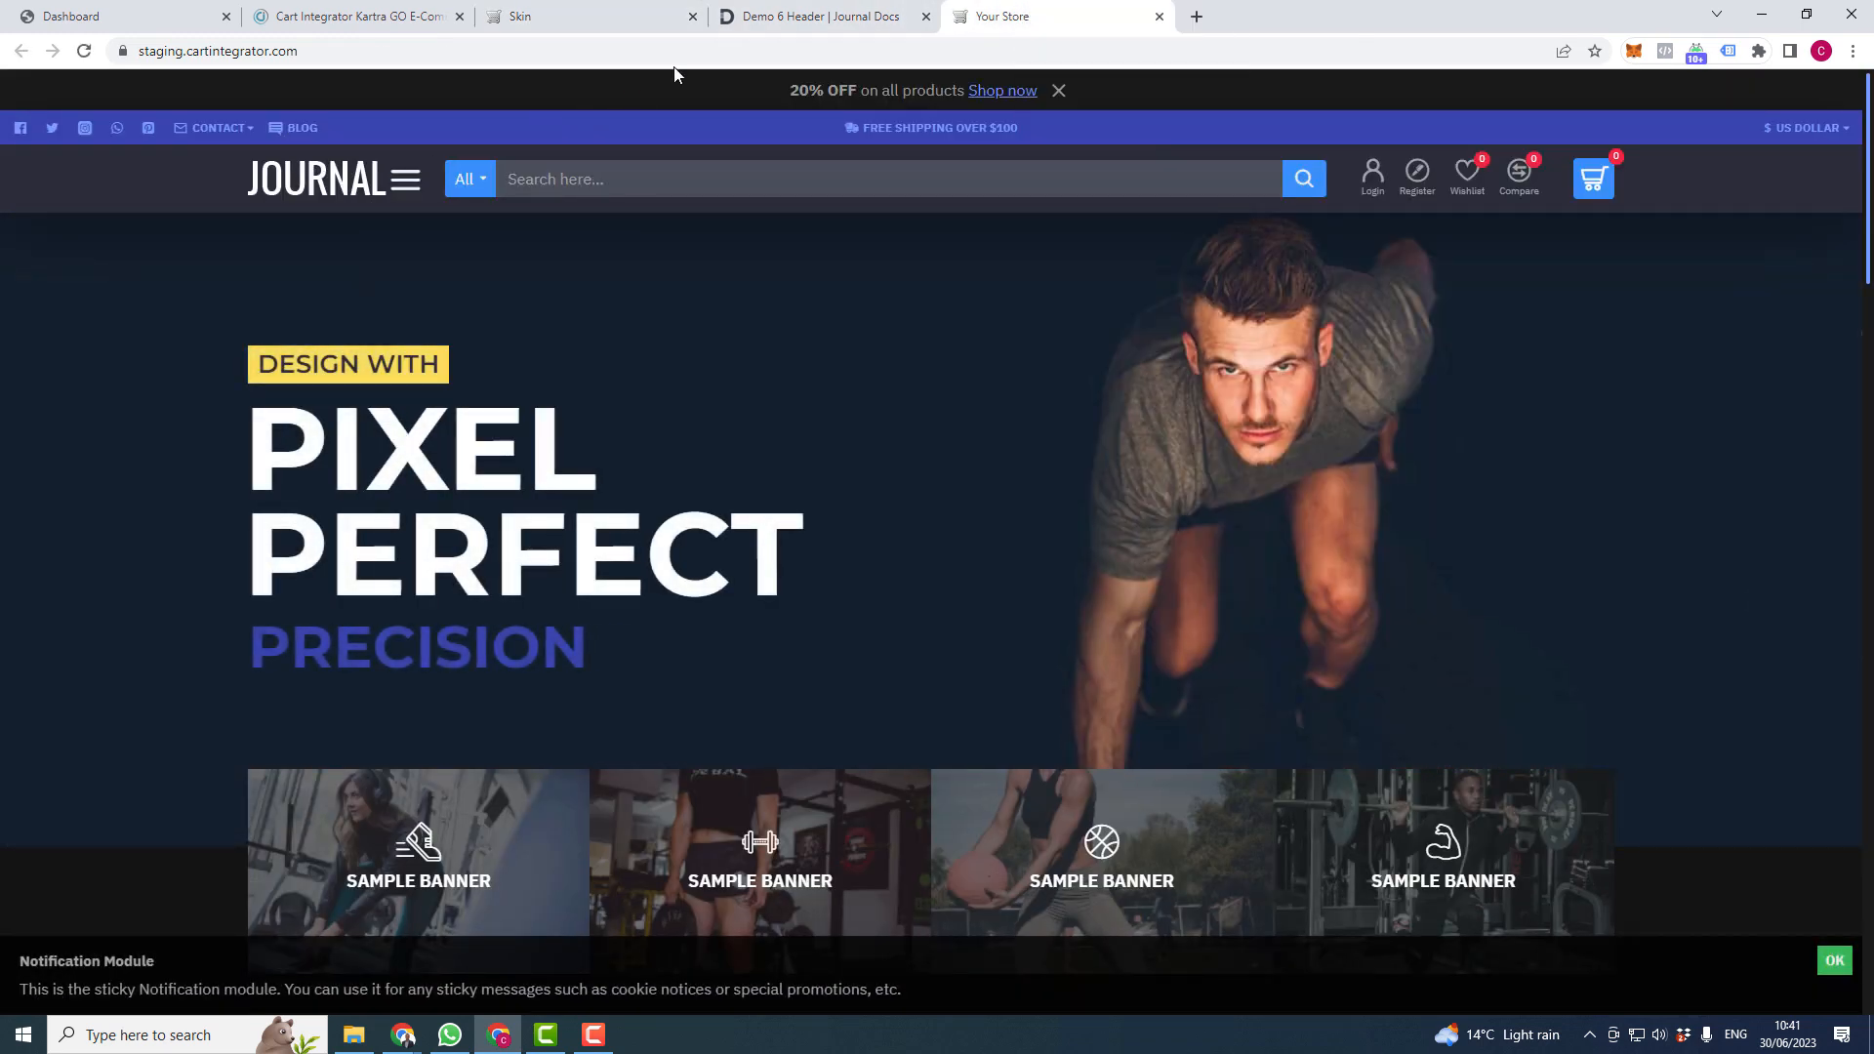
# - Restore the logo container padding to 18, save, reload the storefront, and reopen the docs
pyautogui.click(595, 17)
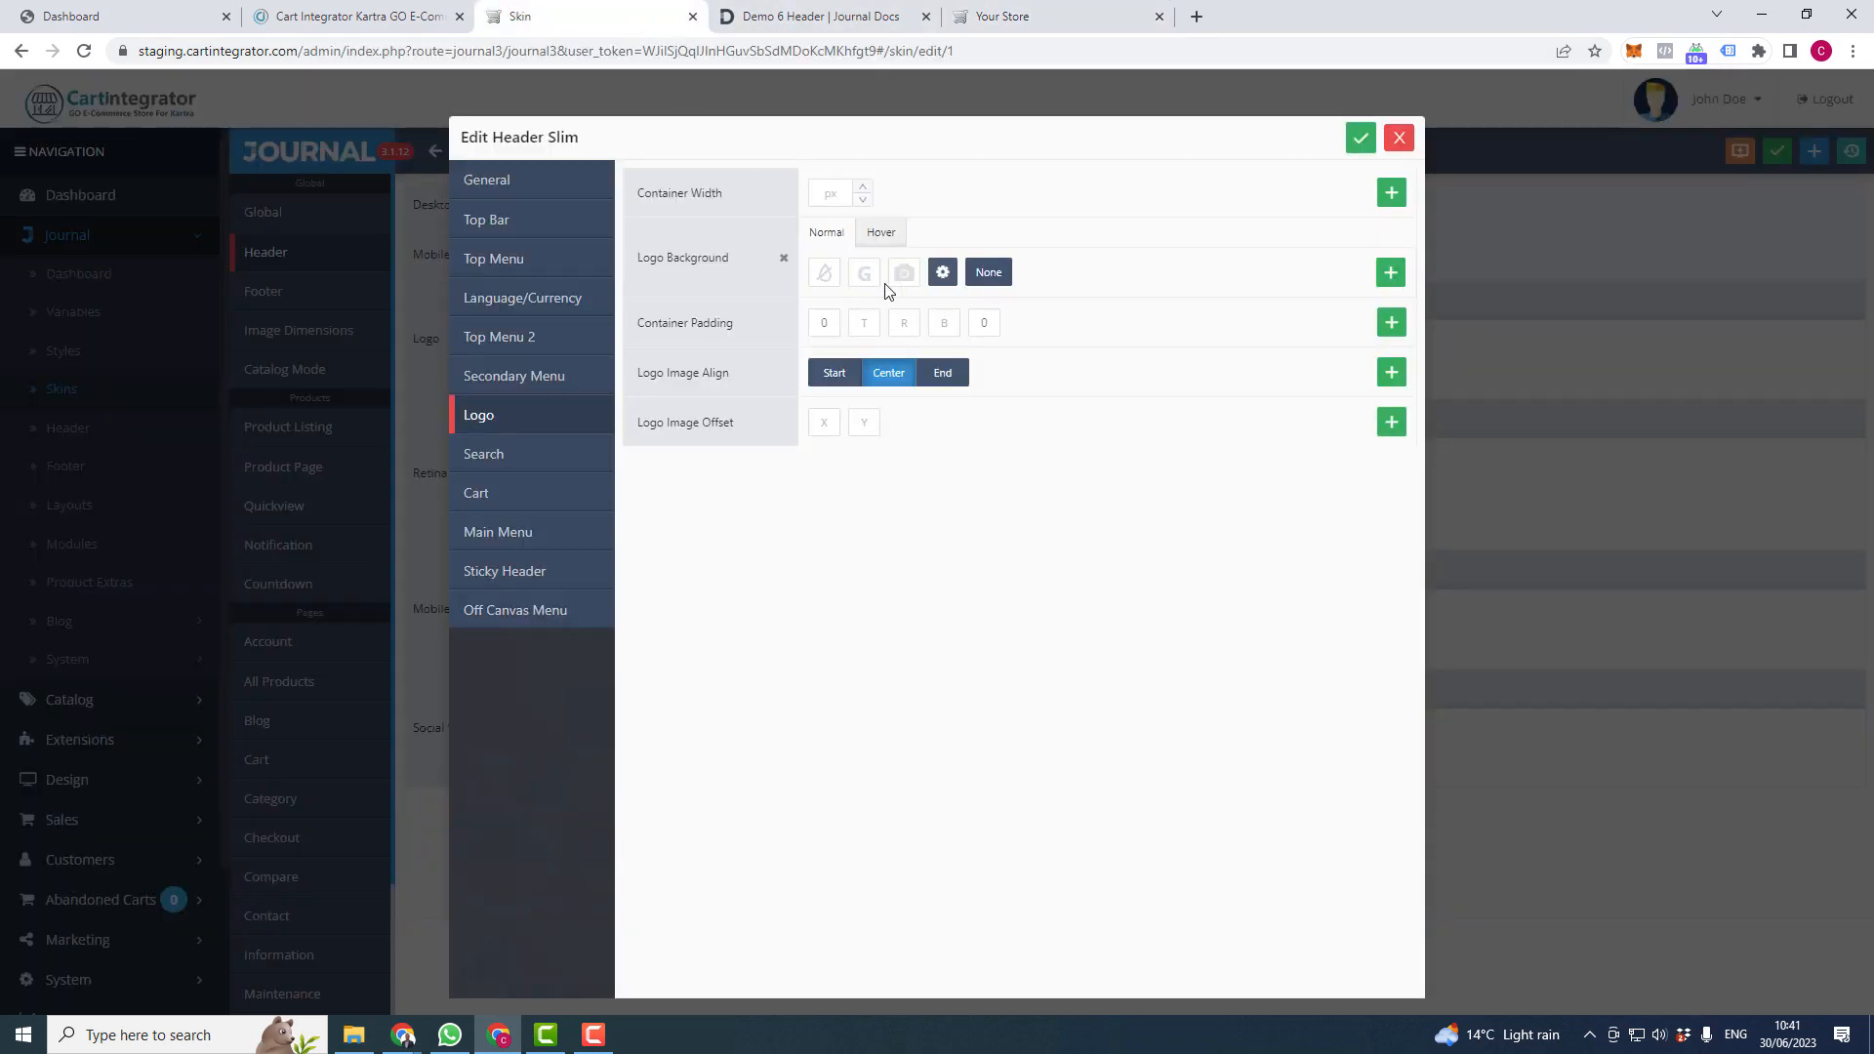
pyautogui.doubleClick(820, 322)
pyautogui.write('18')
pyautogui.click(1361, 138)
pyautogui.click(1011, 15)
pyautogui.rightClick(1005, 16)
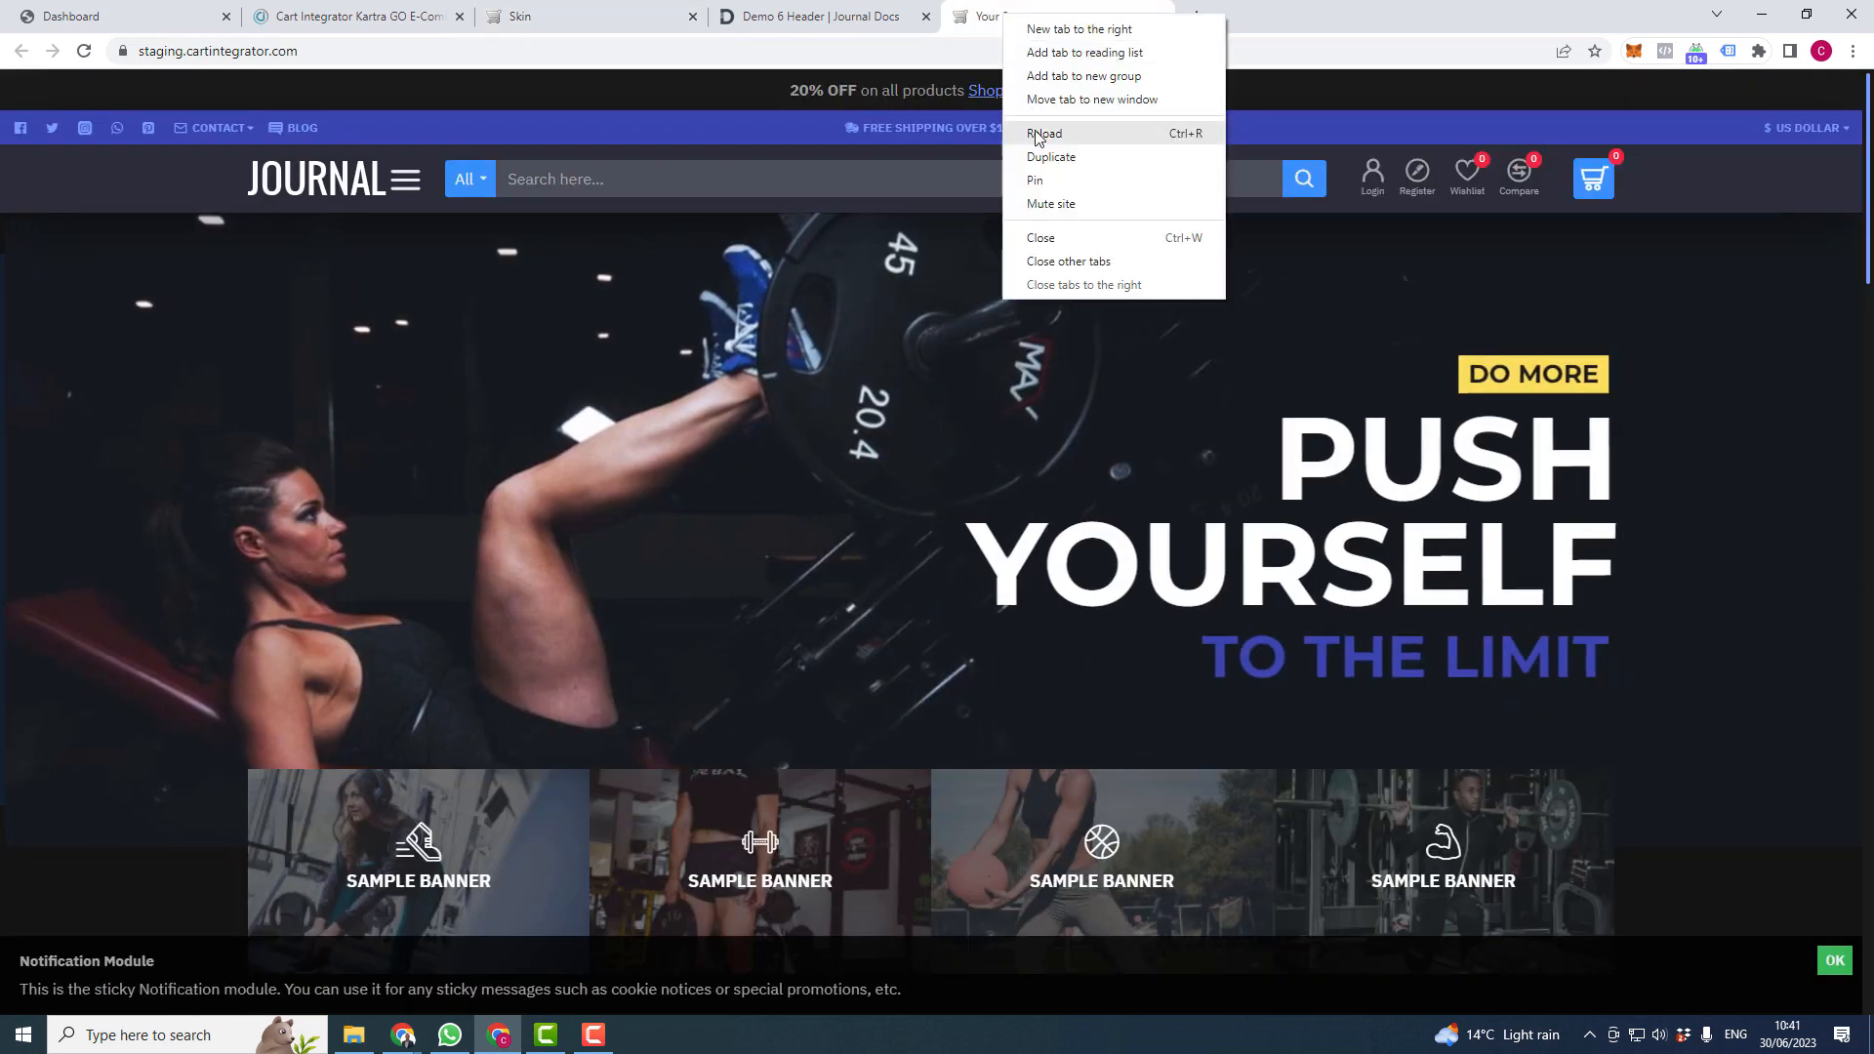
pyautogui.click(1025, 129)
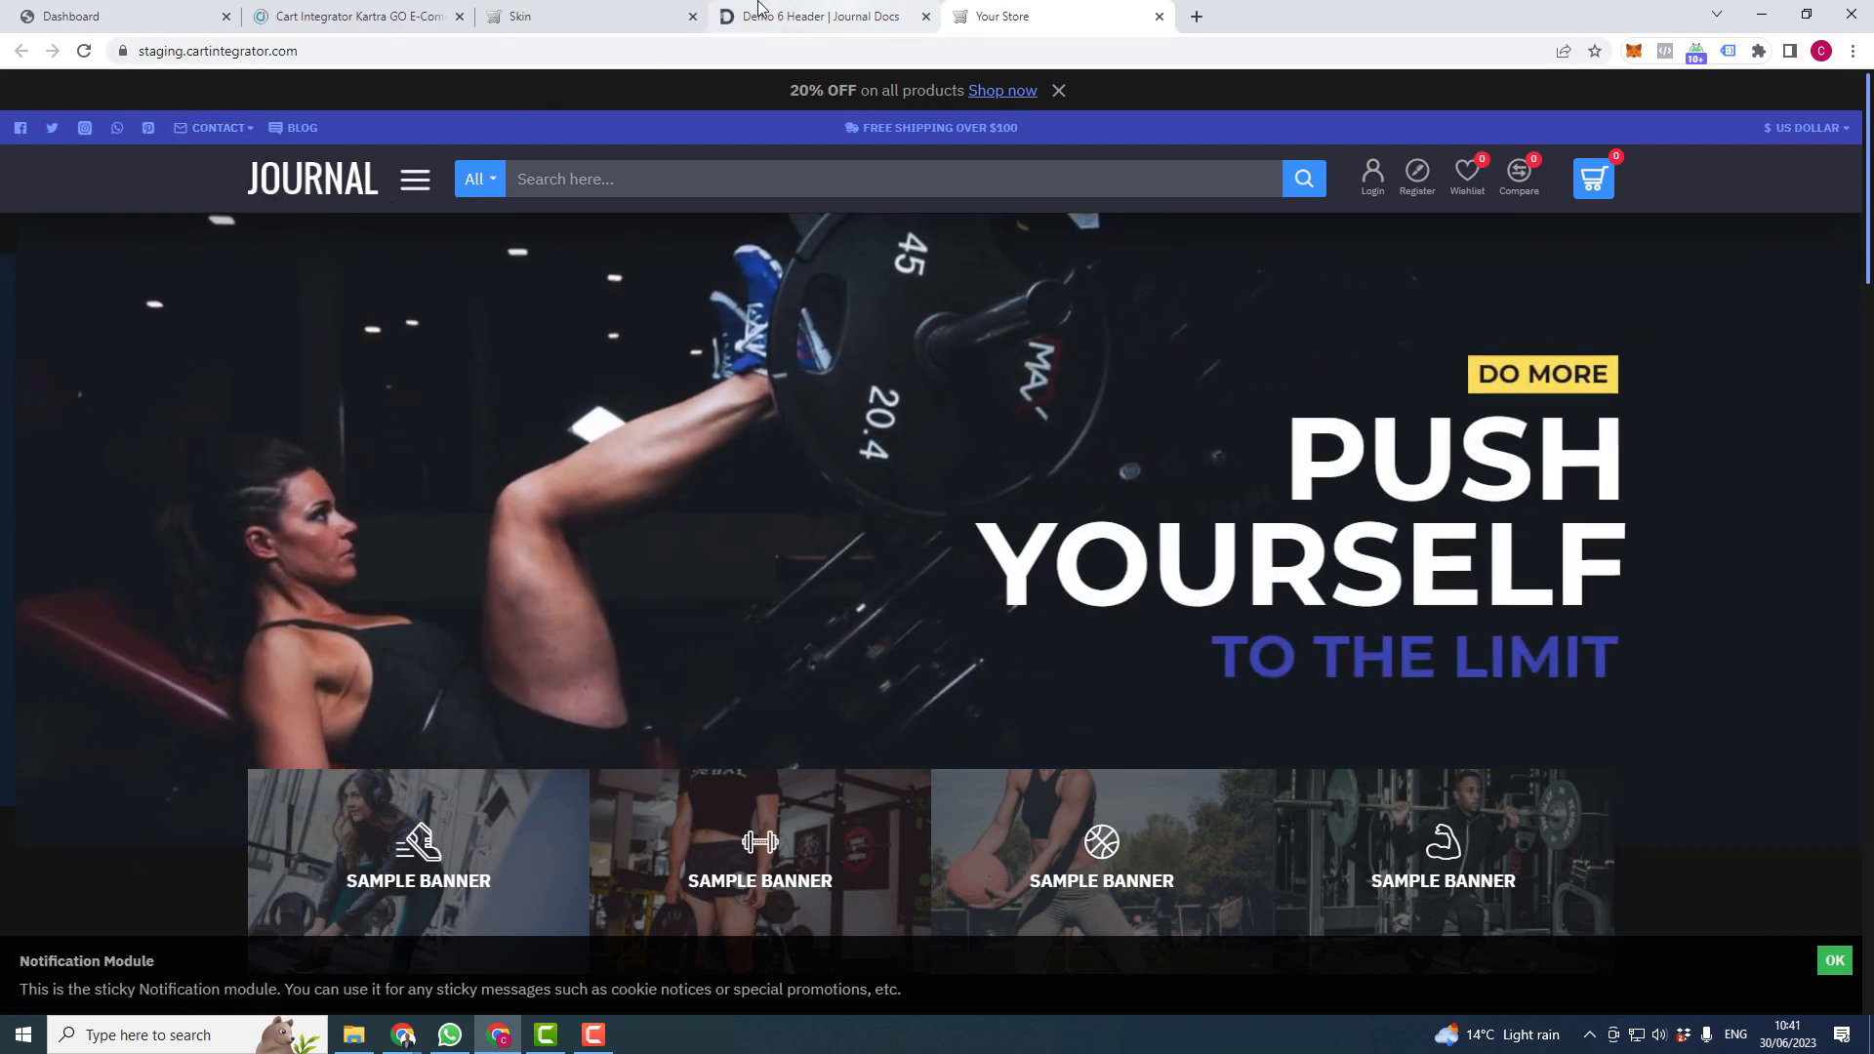
pyautogui.click(845, 14)
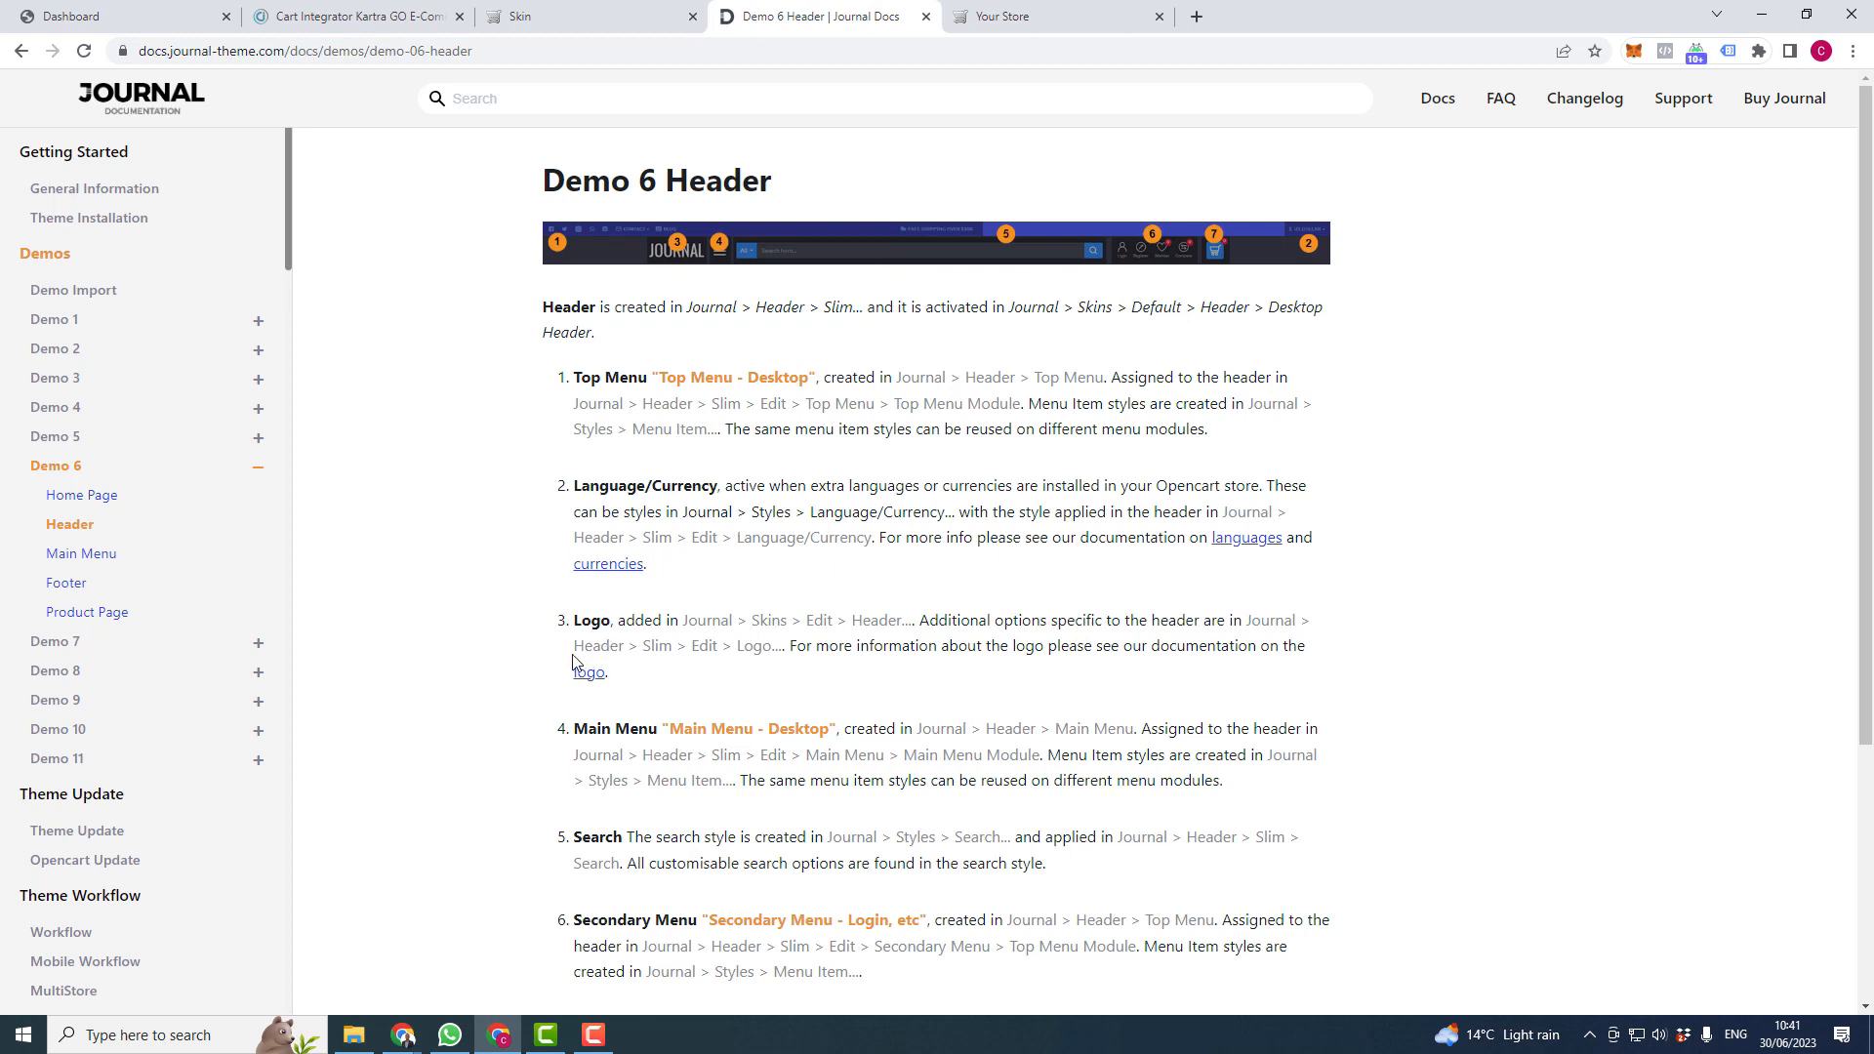
# - Highlight the Journal > Skins > Edit > Header path in the docs' Logo entry, then return to the skin settings
pyautogui.moveTo(578, 649); pyautogui.dragTo(914, 628)
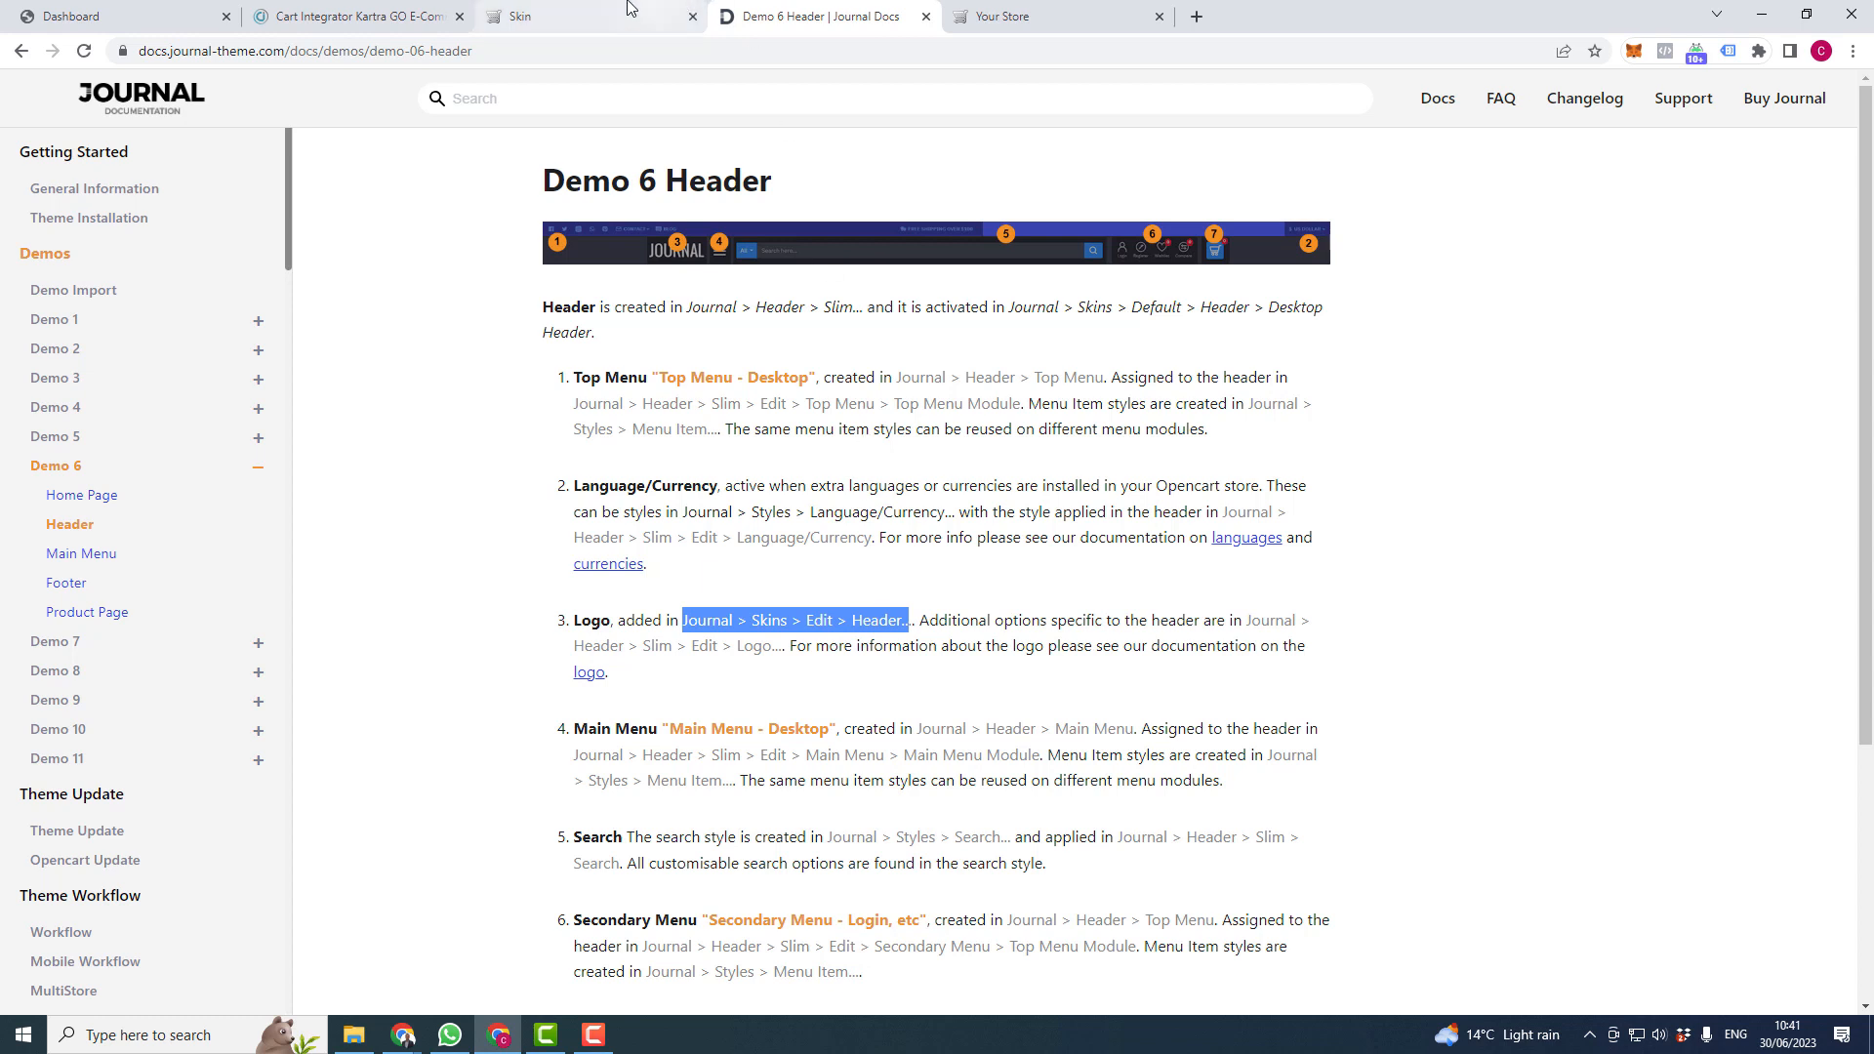
pyautogui.click(674, 17)
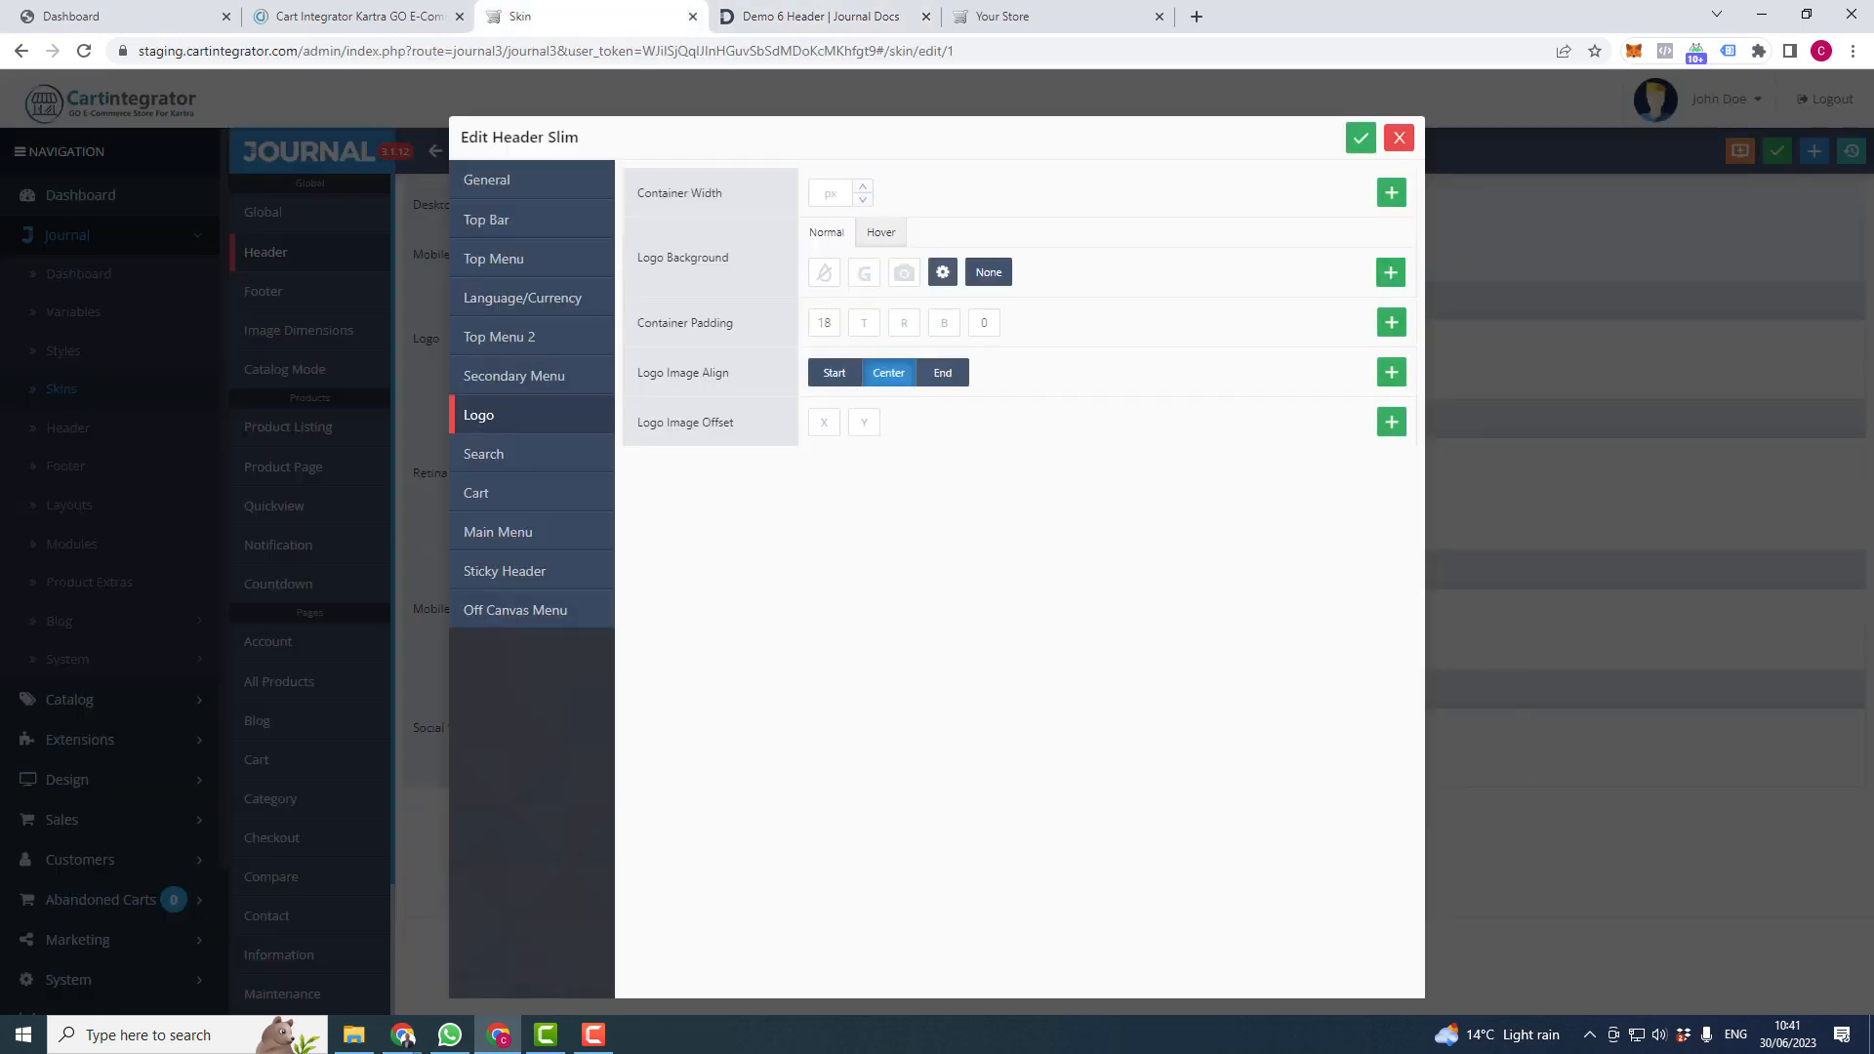